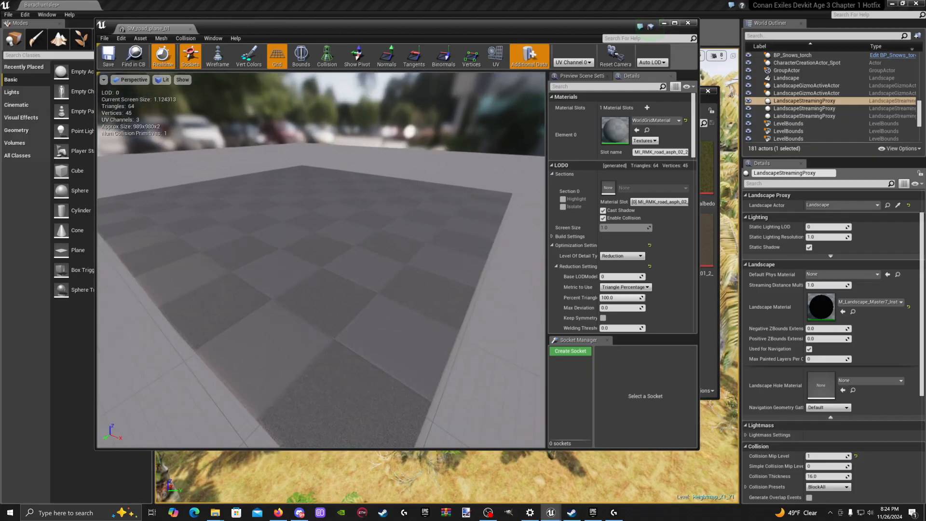
# Step: Close the static mesh editor and create a new material named MI_Road_Grass_Path in the Paths folder
pyautogui.click(688, 23)
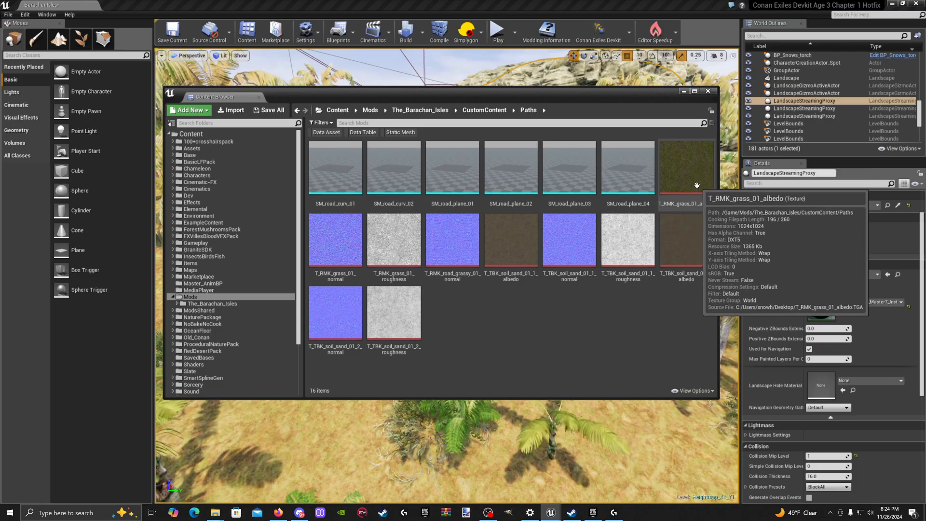
pyautogui.rightClick(506, 321)
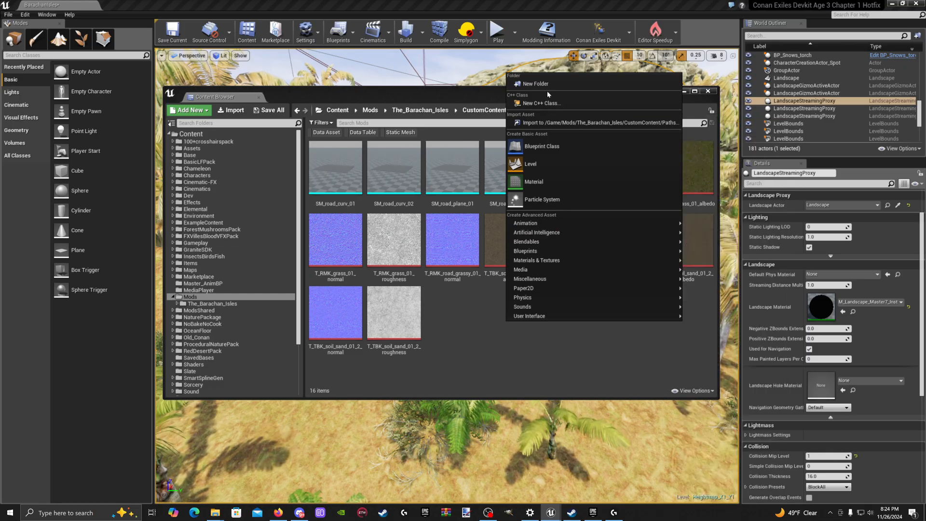
pyautogui.click(535, 182)
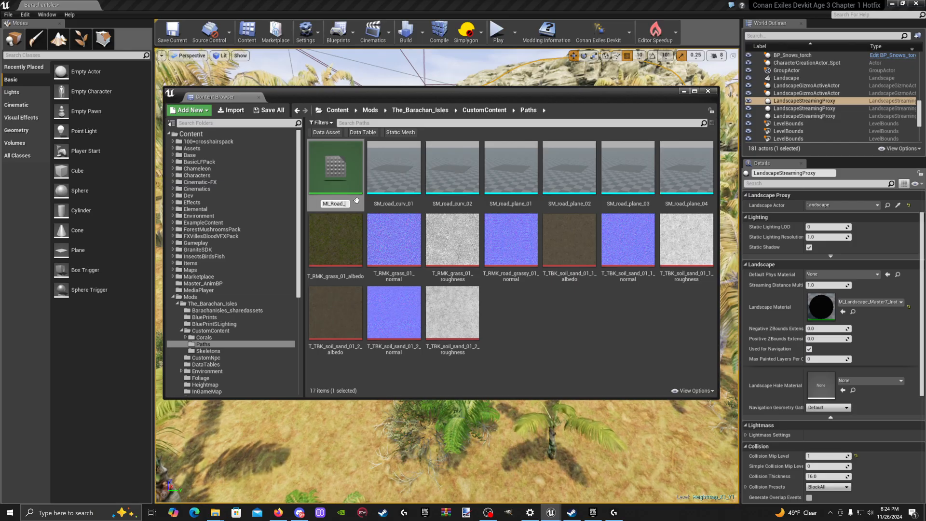
pyautogui.write('ss')
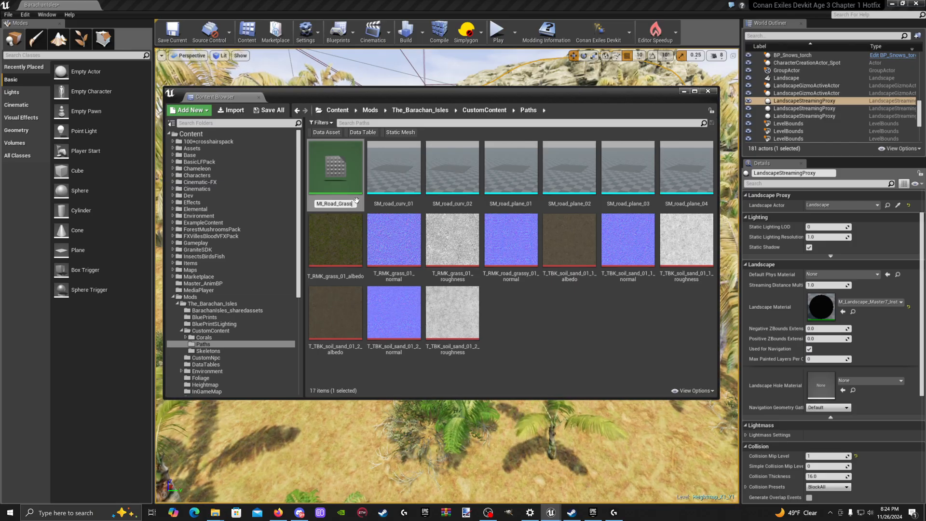
pyautogui.write('_Pa')
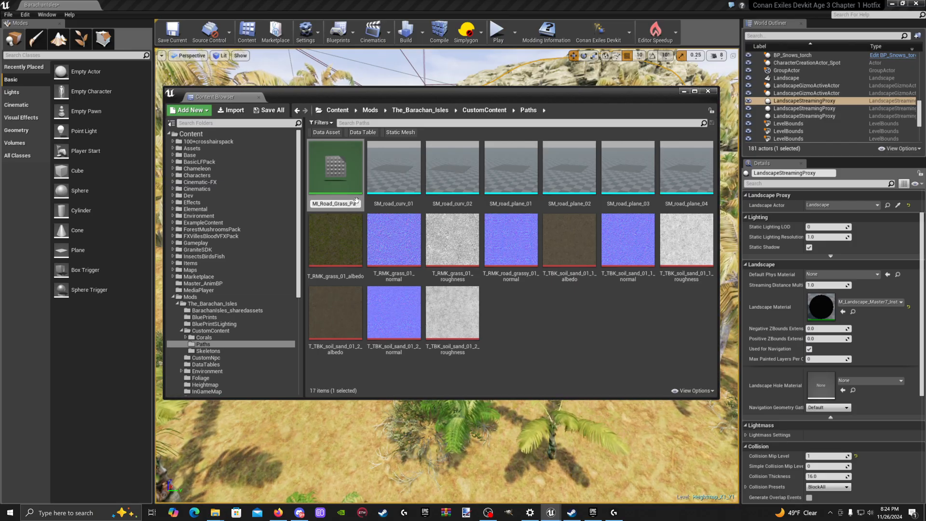
pyautogui.write('t')
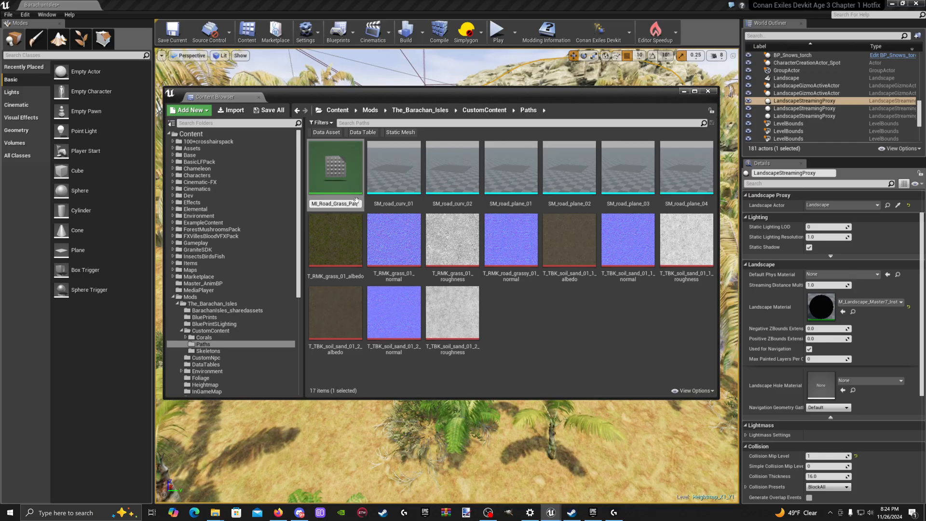
pyautogui.write('h')
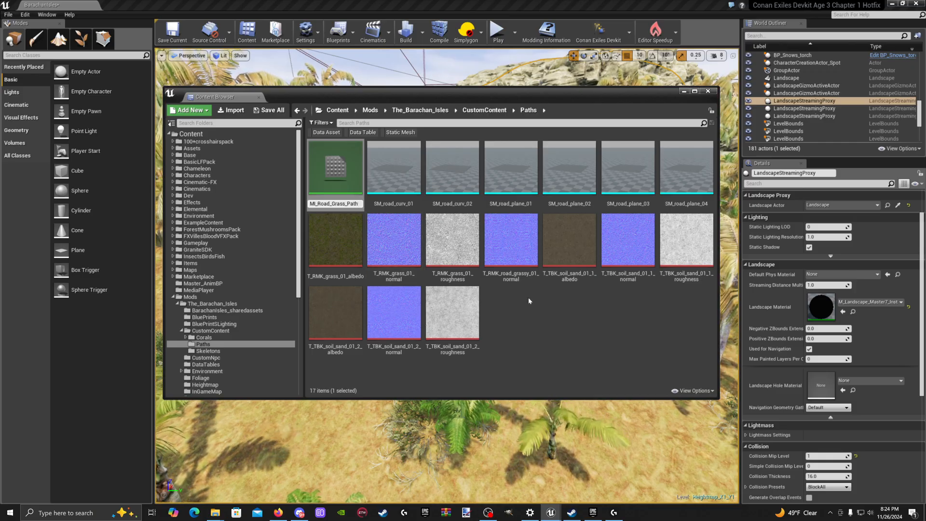
pyautogui.press('Return')
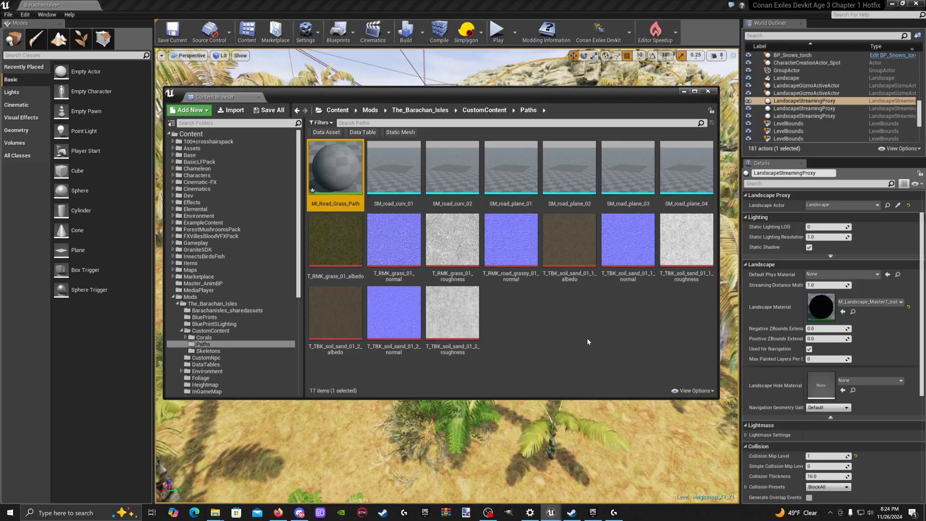
# Step: Open MI_Road_Grass_Path for editing, arrange a narrowed Content Browser beside its graph, and shift the result node to make room for textures
pyautogui.doubleClick(352, 172)
pyautogui.moveTo(462, 28); pyautogui.dragTo(595, 49)
pyautogui.click(184, 92)
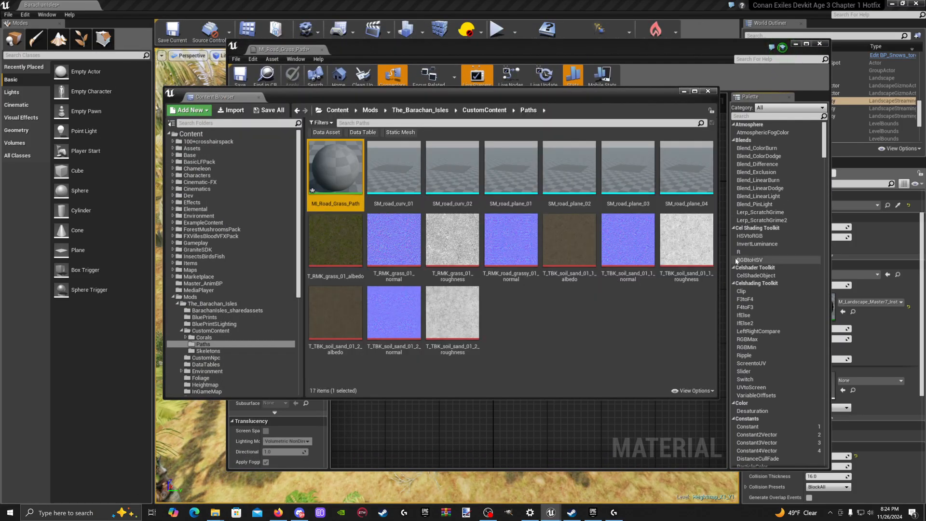
pyautogui.moveTo(717, 276); pyautogui.dragTo(371, 256)
pyautogui.moveTo(316, 97); pyautogui.dragTo(221, 71)
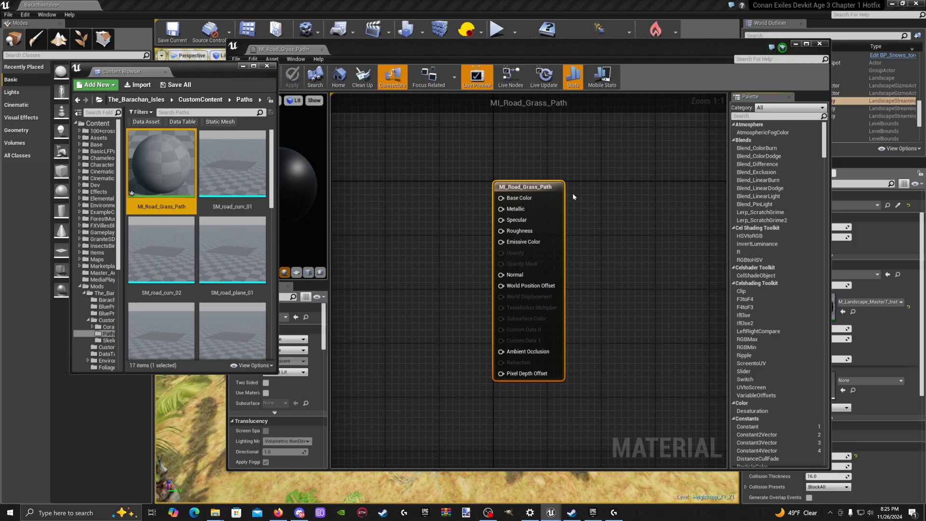
pyautogui.click(548, 185)
pyautogui.moveTo(548, 185); pyautogui.dragTo(630, 166)
pyautogui.click(207, 75)
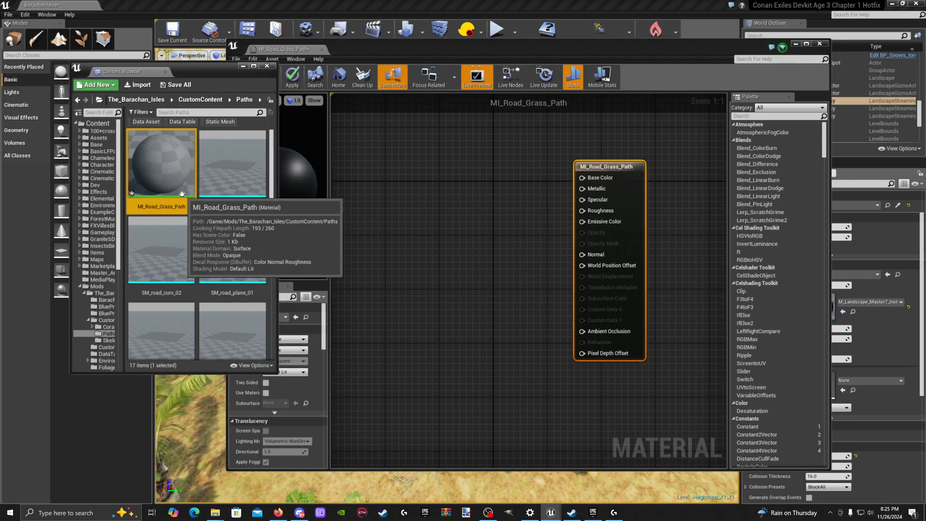
# Step: Add the T_RMK_grass_01_albedo texture to the material graph and connect its colour output to Base Color
pyautogui.scroll(-1, 260, 254)
pyautogui.scroll(-6, 260, 254)
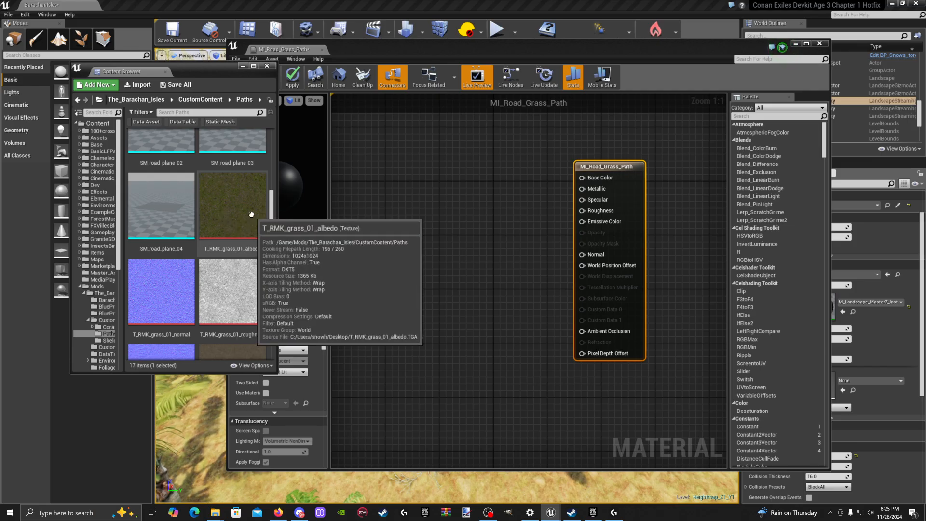
pyautogui.moveTo(237, 220); pyautogui.dragTo(419, 122)
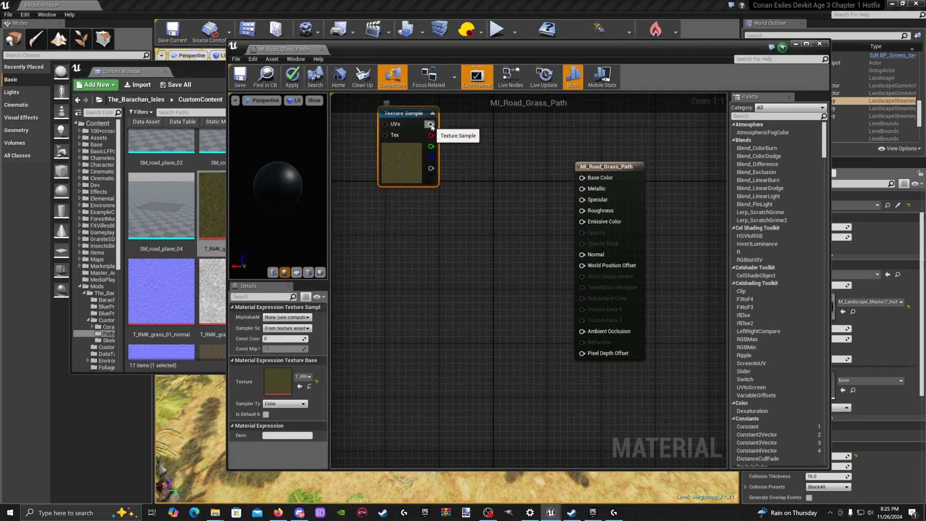
pyautogui.moveTo(582, 180); pyautogui.dragTo(582, 178)
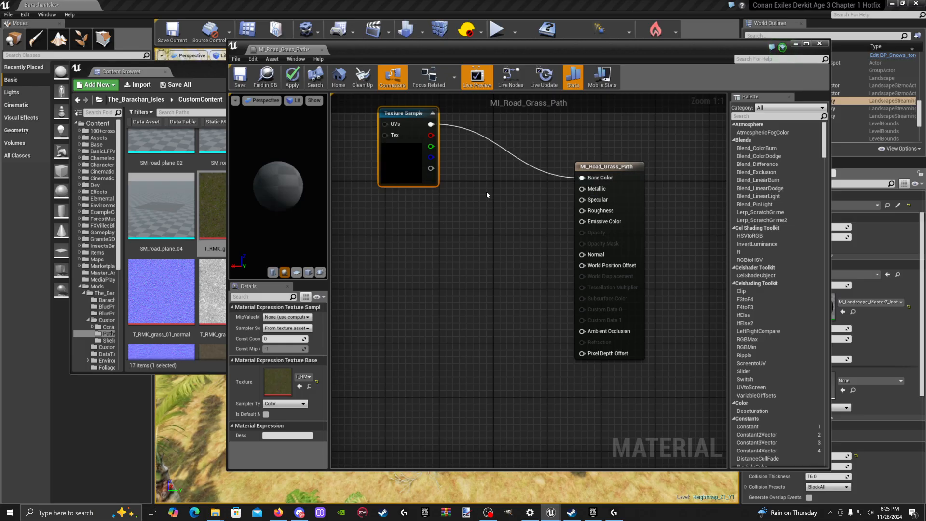
pyautogui.moveTo(476, 186); pyautogui.dragTo(482, 290, button='right')
pyautogui.moveTo(411, 223); pyautogui.dragTo(430, 176)
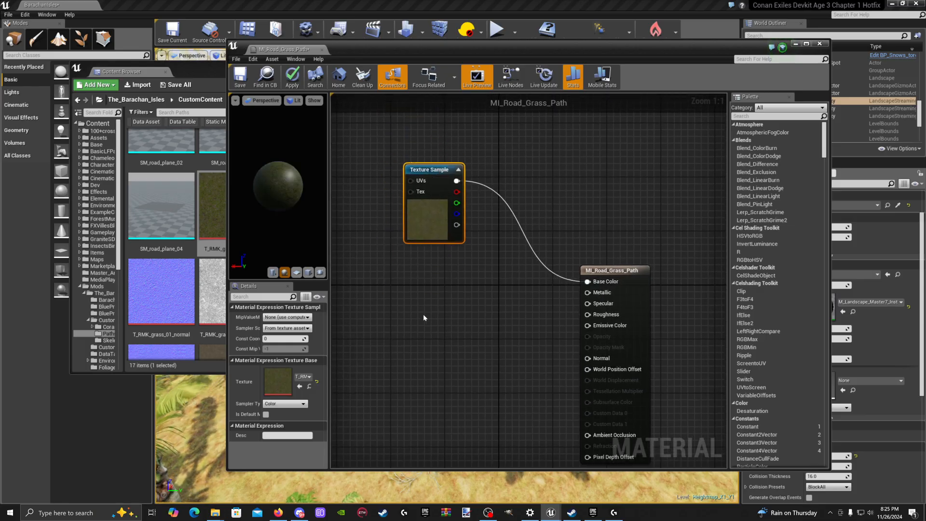
pyautogui.moveTo(424, 318); pyautogui.dragTo(440, 274, button='right')
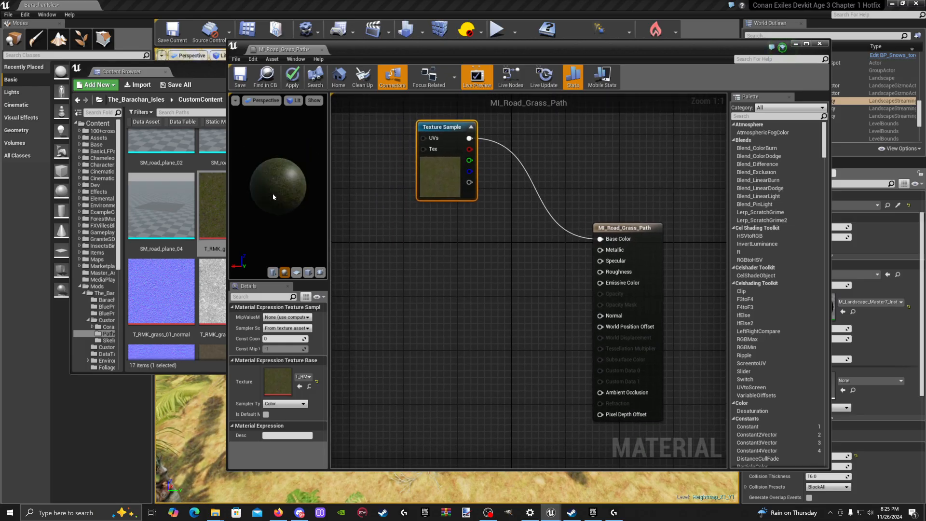
pyautogui.scroll(3, 273, 195)
pyautogui.moveTo(272, 193); pyautogui.dragTo(273, 165)
pyautogui.moveTo(294, 212); pyautogui.dragTo(313, 215)
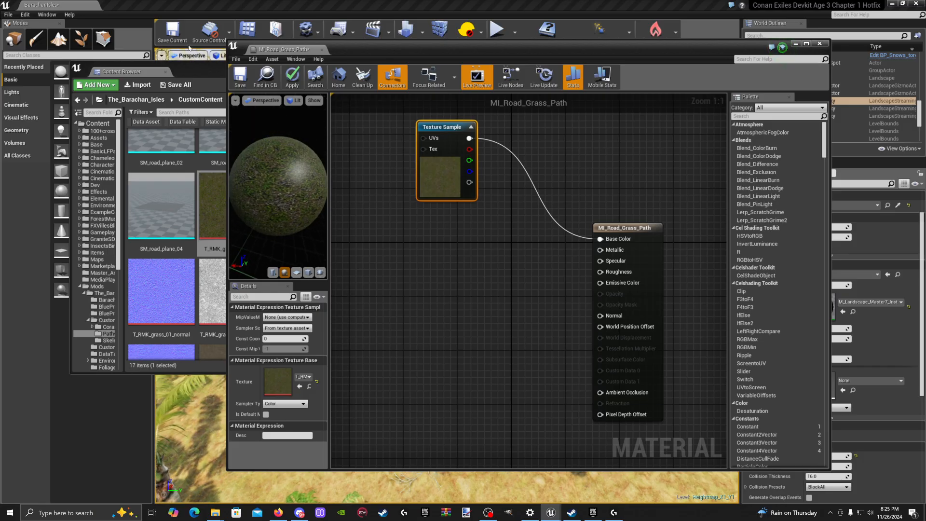
# Step: Add the T_RMK_grass_01_normal texture below the albedo sample, connect it to Normal, and check the surface on the preview sphere
pyautogui.click(196, 71)
pyautogui.scroll(-1, 202, 232)
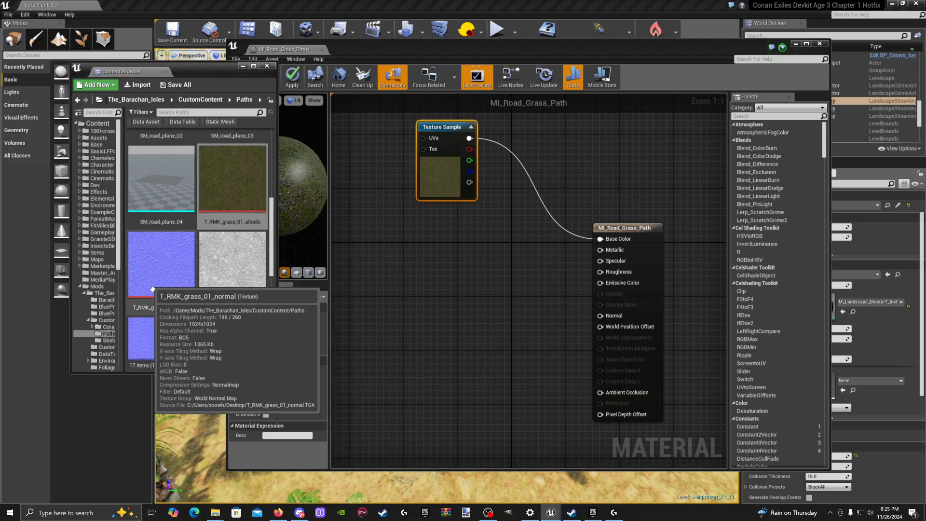
pyautogui.moveTo(178, 292); pyautogui.dragTo(379, 216)
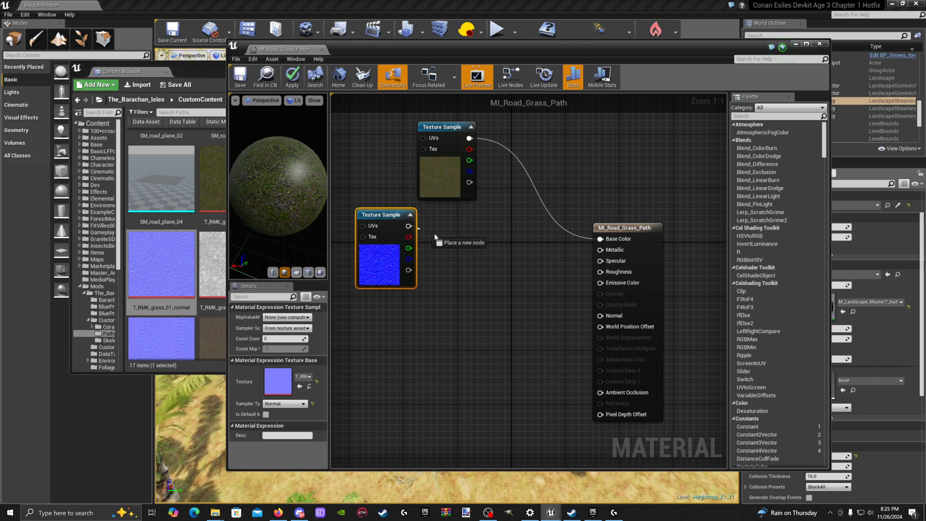
pyautogui.moveTo(435, 236); pyautogui.dragTo(602, 318)
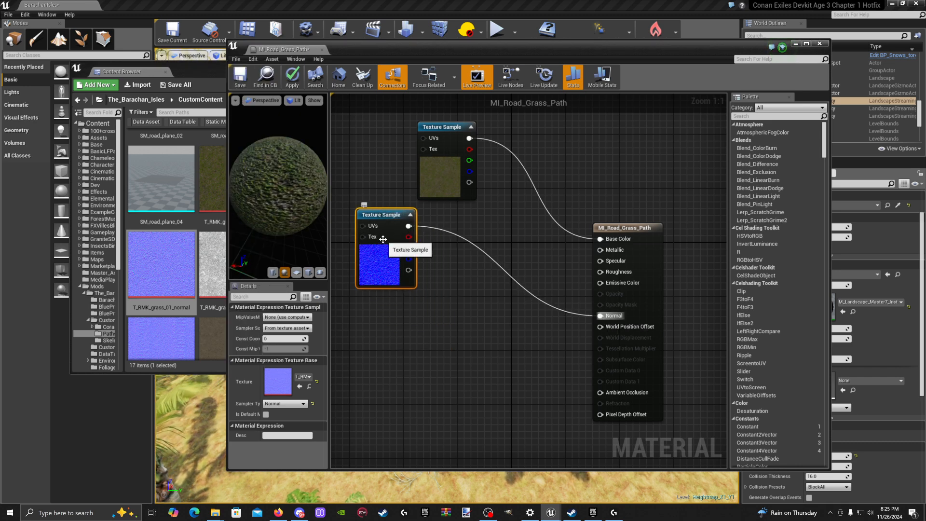
pyautogui.moveTo(280, 194); pyautogui.dragTo(291, 195)
pyautogui.scroll(5, 291, 195)
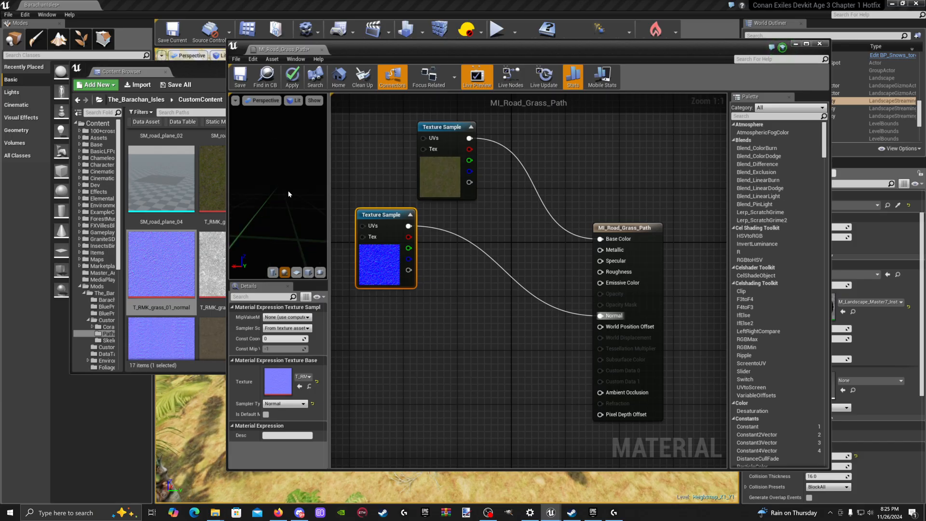
pyautogui.scroll(-8, 288, 190)
pyautogui.scroll(4, 287, 191)
pyautogui.scroll(5, 287, 191)
pyautogui.scroll(-5, 287, 190)
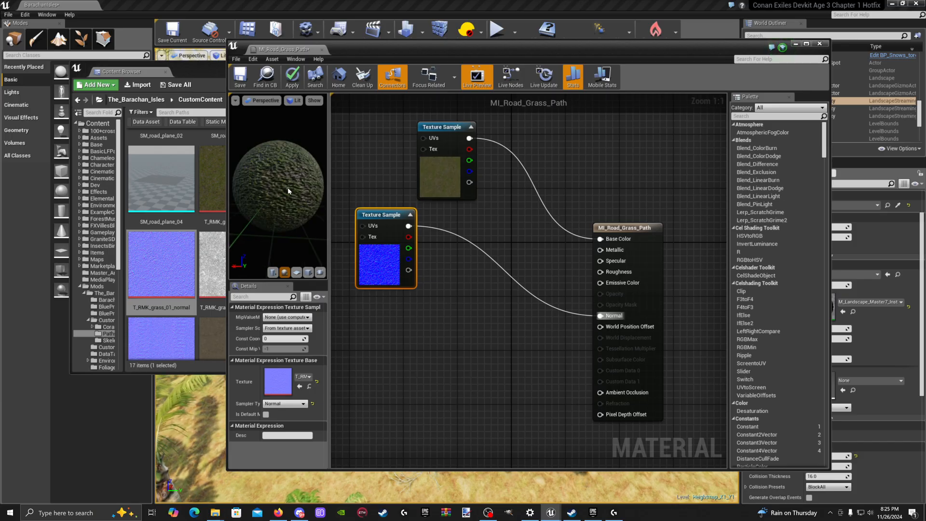
pyautogui.moveTo(287, 187)
pyautogui.mouseDown()
pyautogui.moveTo(295, 210)
pyautogui.moveTo(319, 213)
pyautogui.moveTo(194, 221)
pyautogui.mouseUp()
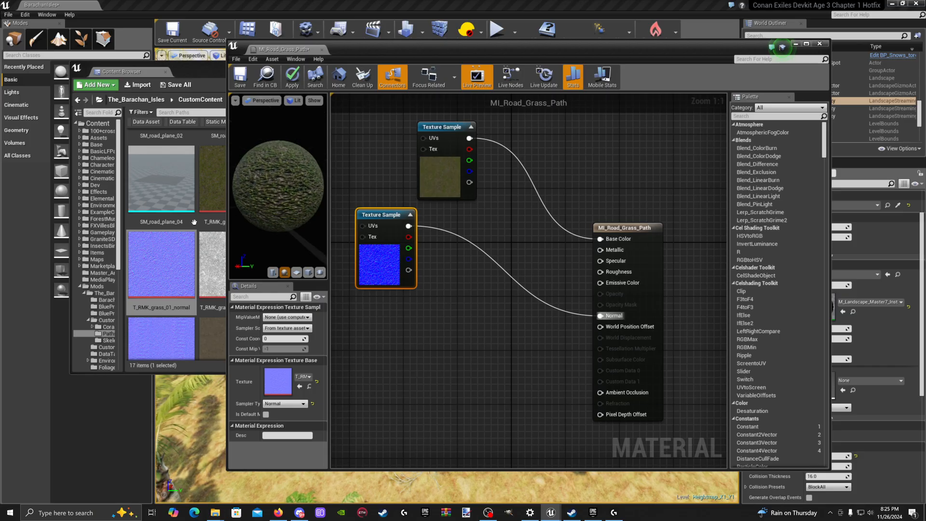
# Step: Add the T_RMK_grass_01_roughness texture, connect it to Roughness, and align its node under the normal map sample
pyautogui.click(212, 260)
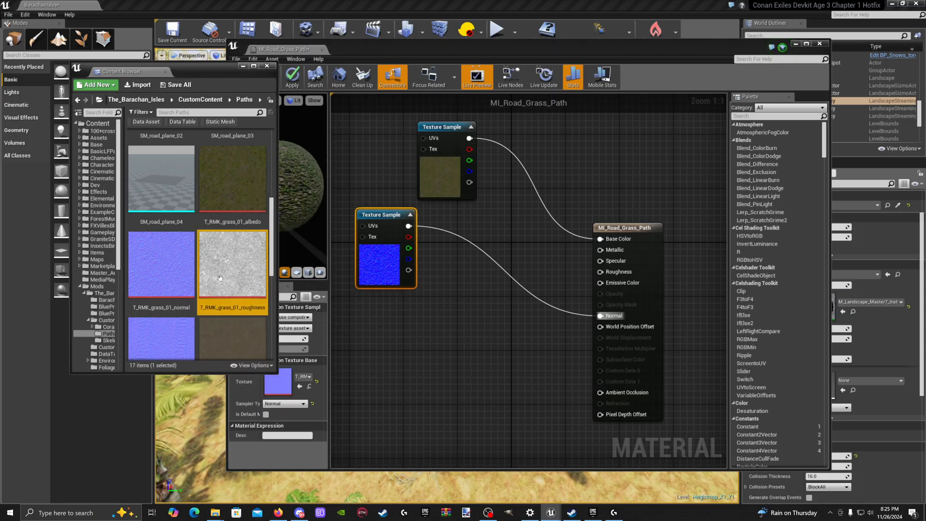
pyautogui.moveTo(220, 278); pyautogui.dragTo(433, 313)
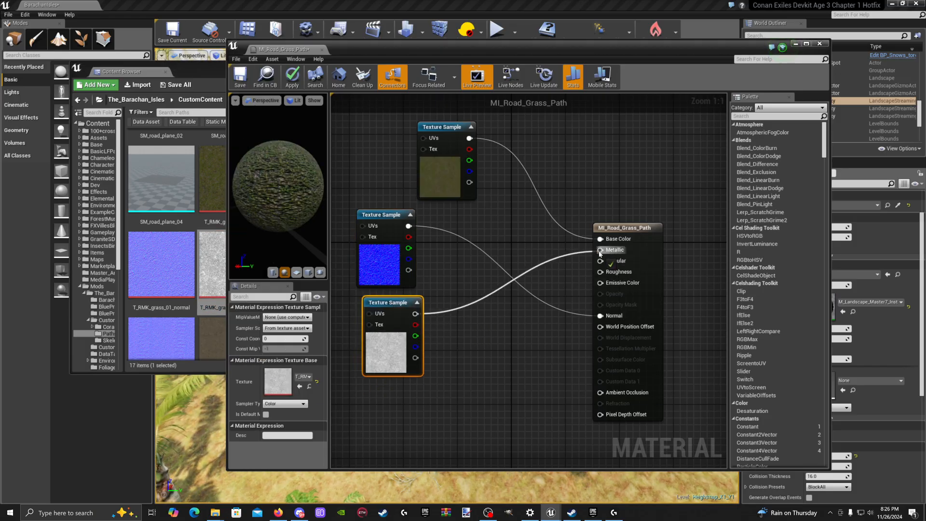
pyautogui.moveTo(601, 252); pyautogui.dragTo(564, 307)
pyautogui.moveTo(601, 273); pyautogui.dragTo(600, 272)
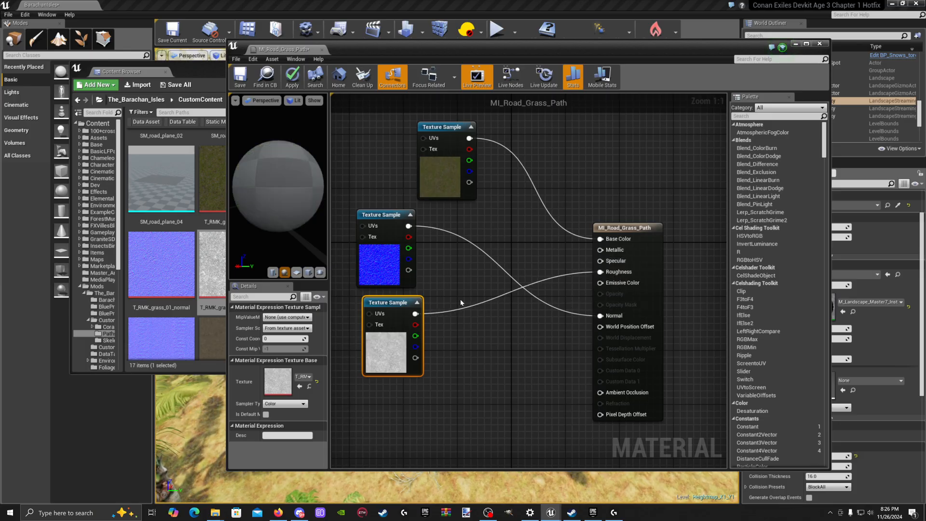
pyautogui.moveTo(405, 302); pyautogui.dragTo(397, 303)
pyautogui.moveTo(244, 168); pyautogui.dragTo(285, 159)
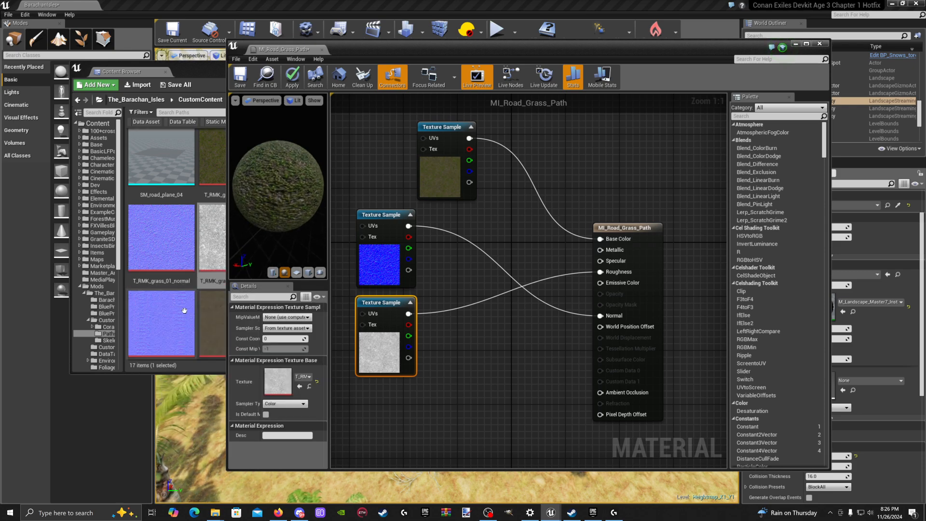
# Step: Widen the Content Browser and look through the remaining road and soil textures in the Paths folder
pyautogui.scroll(-2, 196, 304)
pyautogui.moveTo(202, 71); pyautogui.dragTo(169, 66)
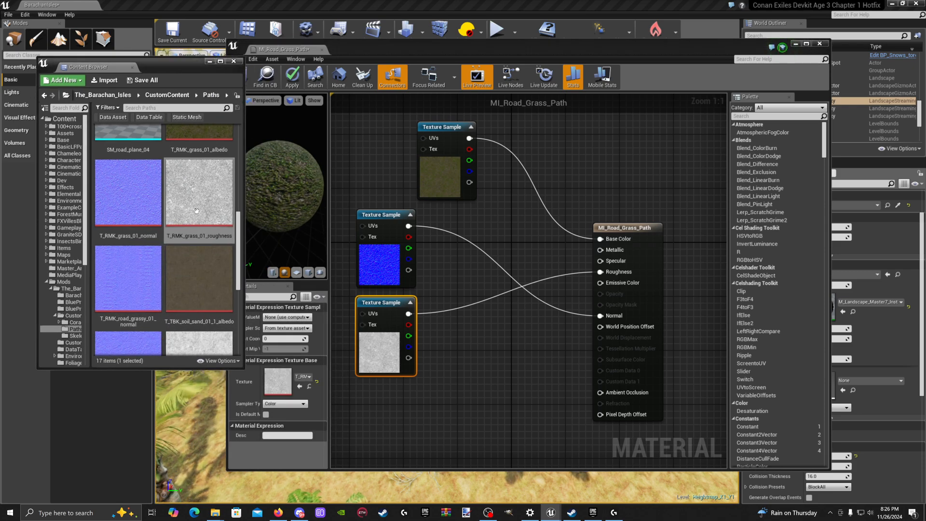
pyautogui.scroll(-2, 199, 266)
pyautogui.moveTo(243, 213); pyautogui.dragTo(472, 215)
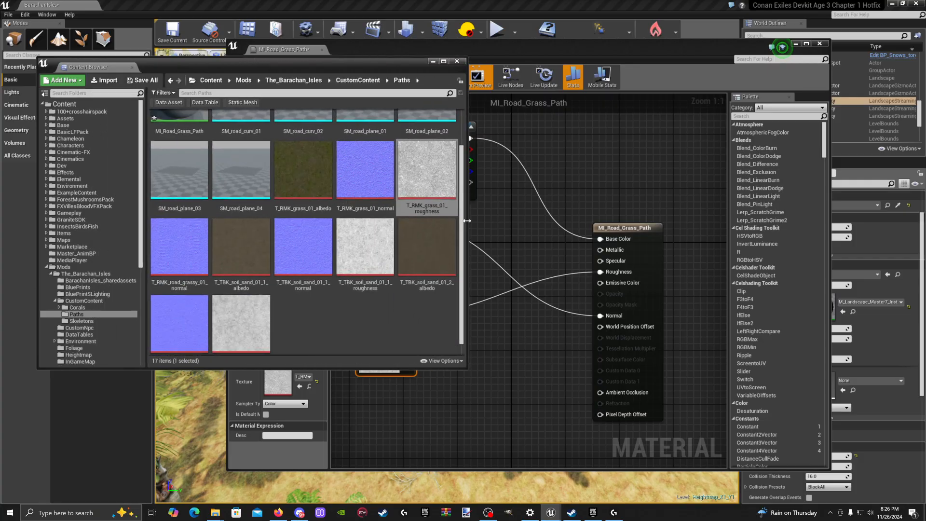
pyautogui.scroll(1, 358, 217)
pyautogui.scroll(-1, 366, 217)
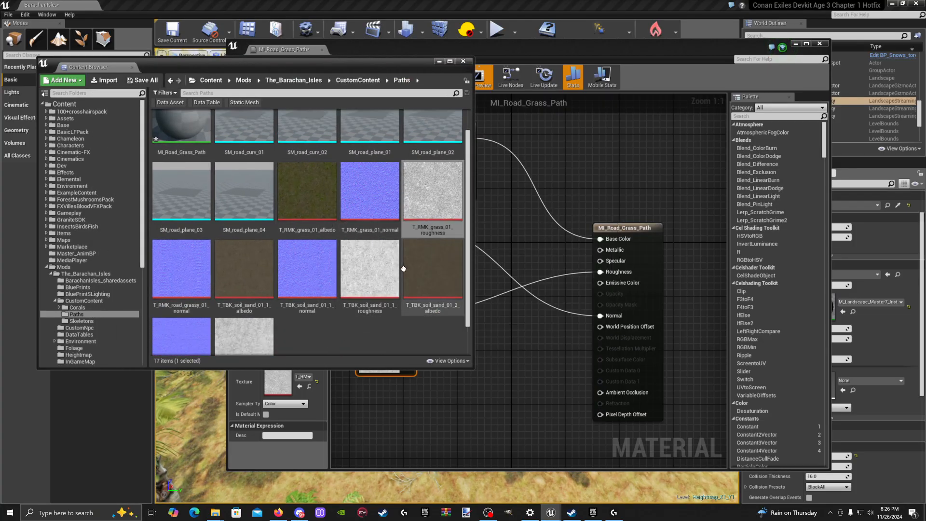
pyautogui.scroll(-1, 391, 313)
pyautogui.scroll(-1, 391, 314)
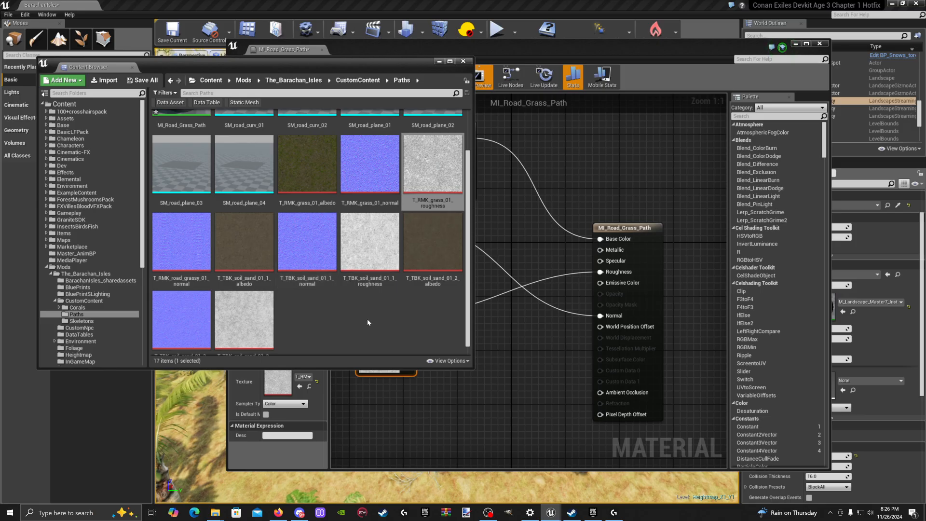
pyautogui.scroll(1, 339, 309)
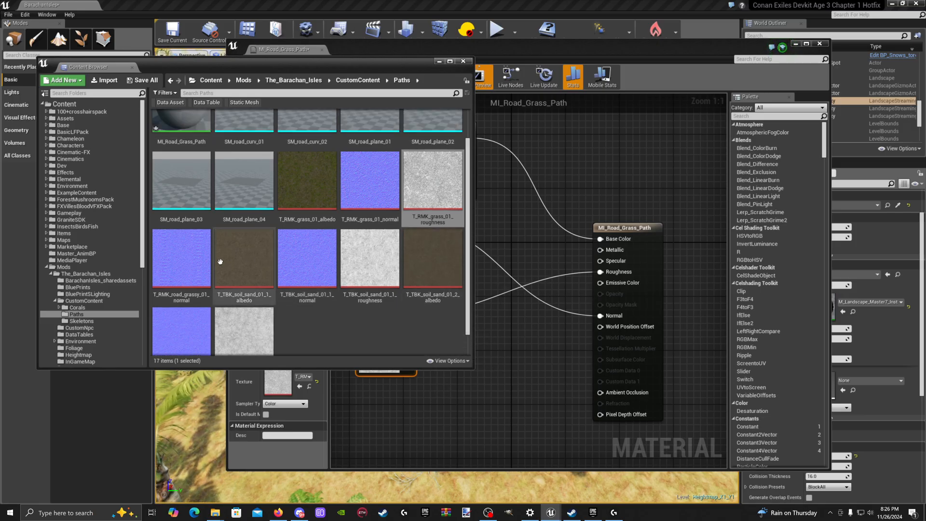
# Step: Minimize the Content Browser and apply the changes to the MI_Road_Grass_Path material
pyautogui.click(568, 256)
pyautogui.click(195, 72)
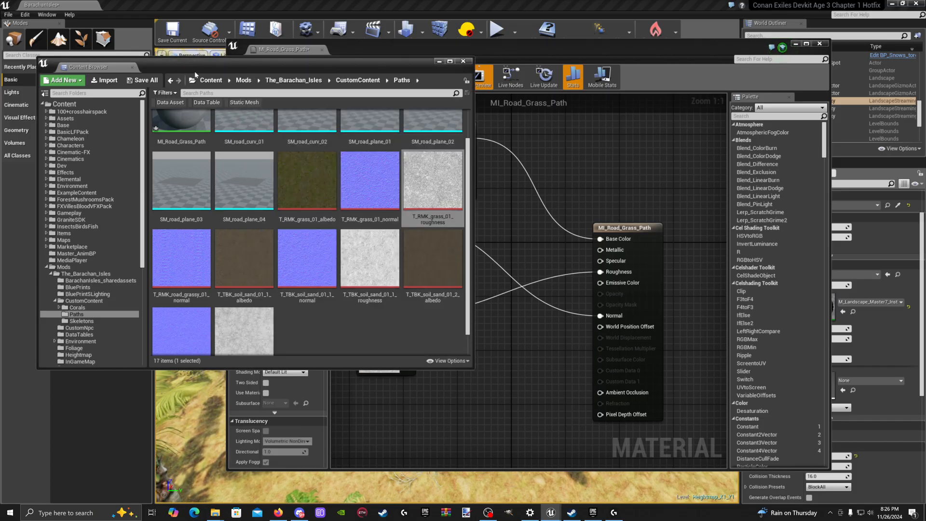
pyautogui.click(440, 62)
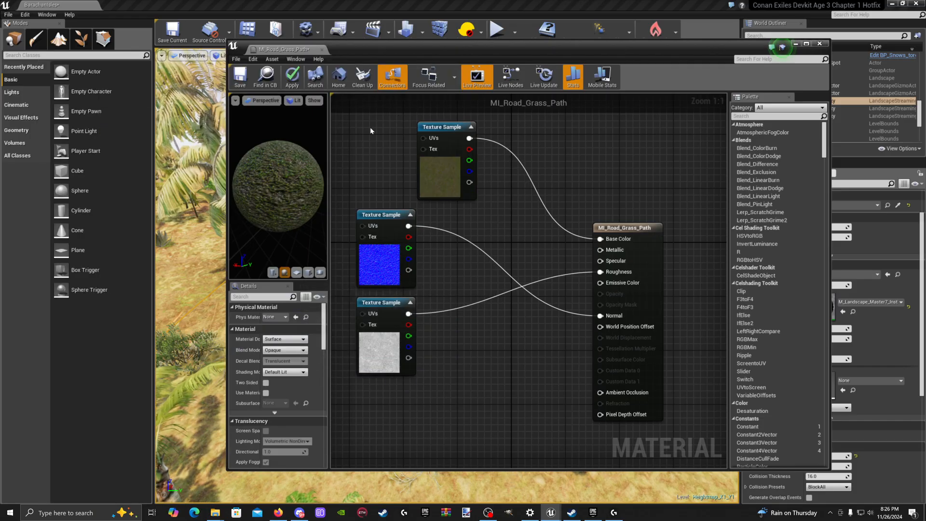
pyautogui.click(292, 76)
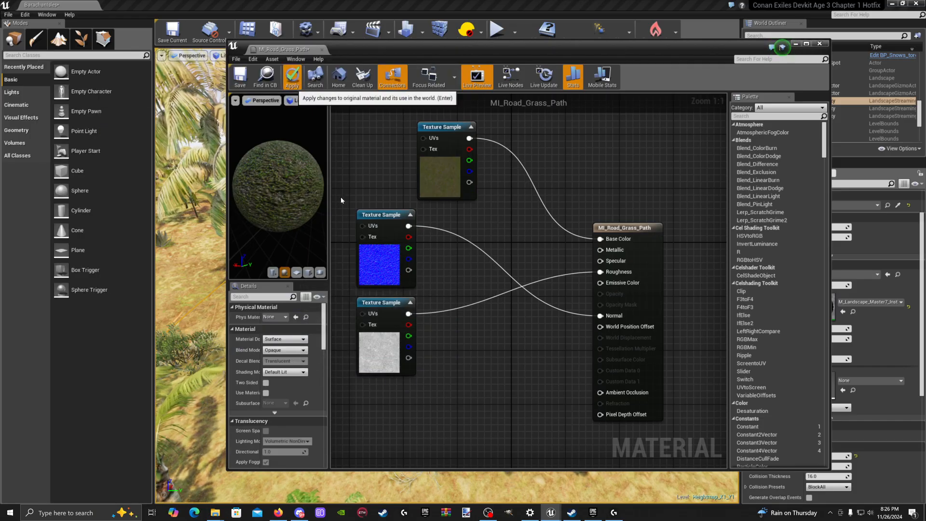
# Step: Save the MI_Road_Grass_Path material, minimize its editor, and bring up an enlarged Content Browser on the Paths folder
pyautogui.click(245, 83)
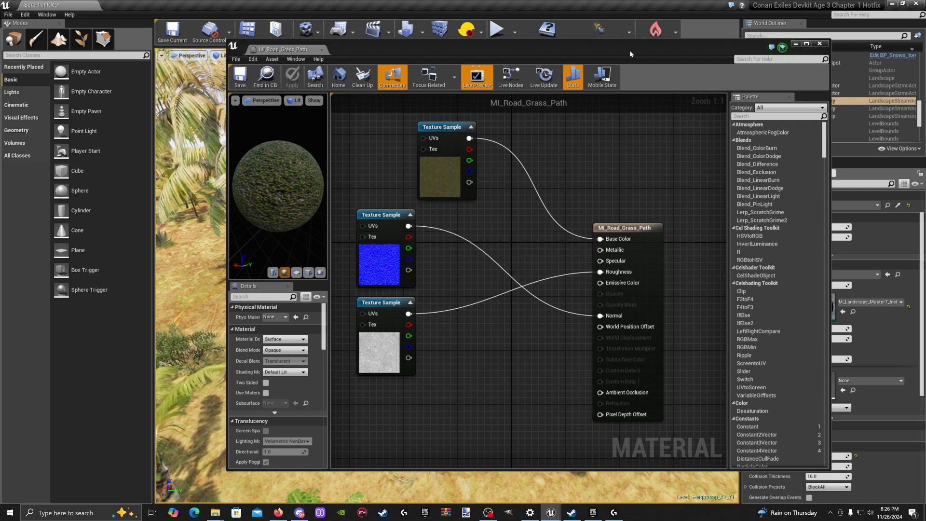
pyautogui.click(795, 43)
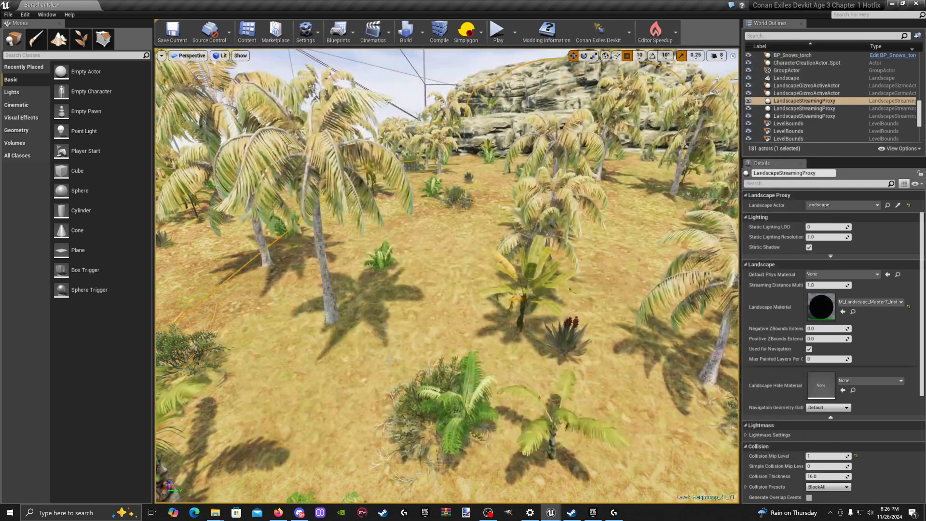
pyautogui.click(246, 31)
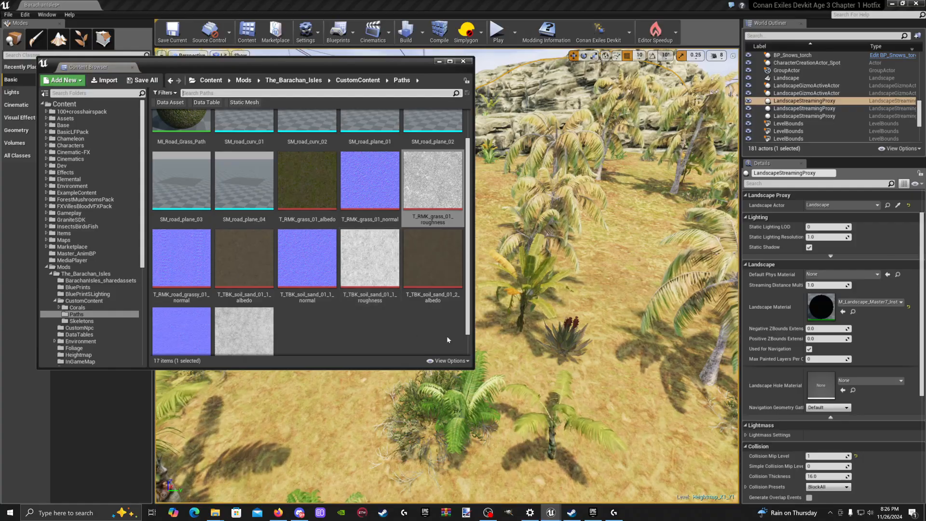
pyautogui.moveTo(474, 370); pyautogui.dragTo(572, 423)
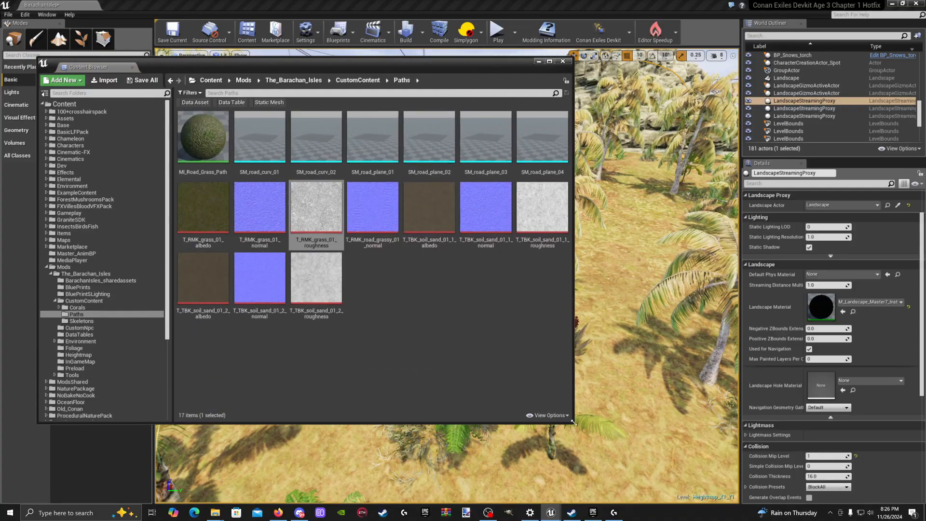
# Step: Create and save a material instance of MI_Road_Grass_Path under its suggested name, checking its surface on the preview sphere
pyautogui.rightClick(212, 150)
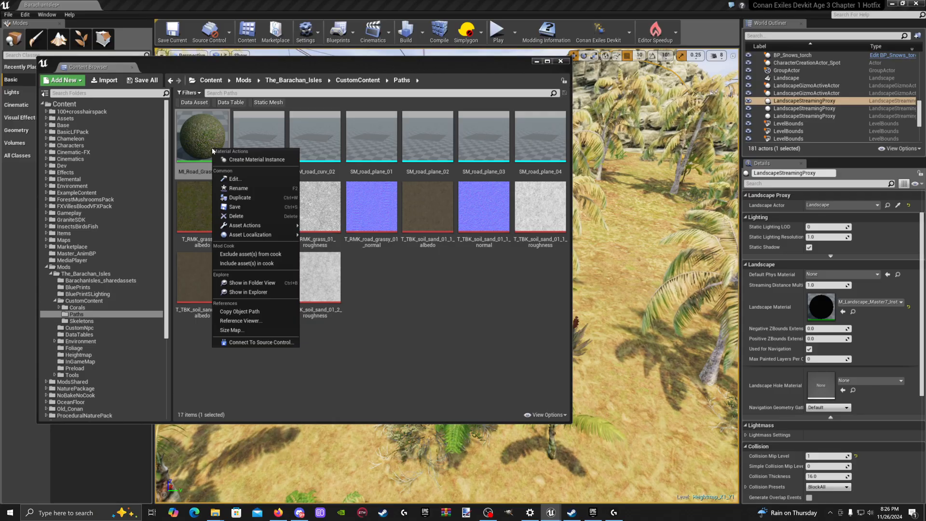
pyautogui.click(234, 160)
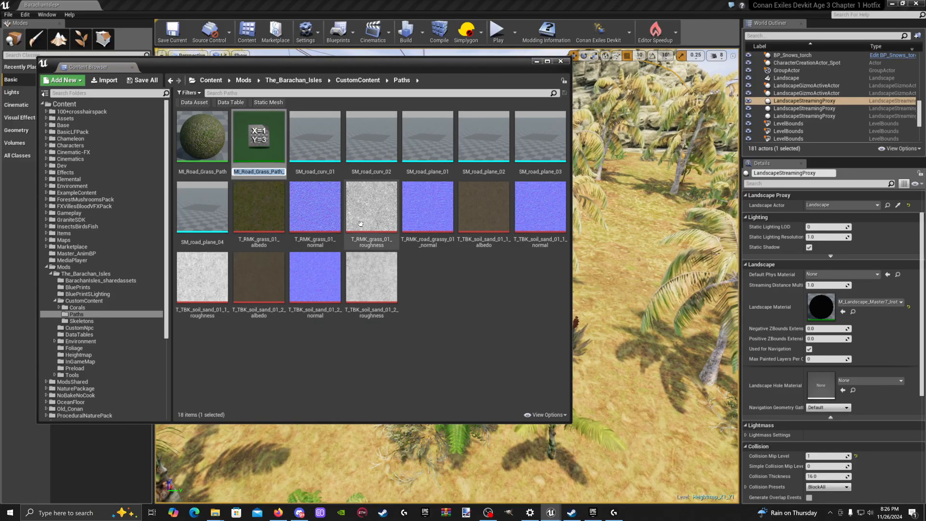
pyautogui.press('Right')
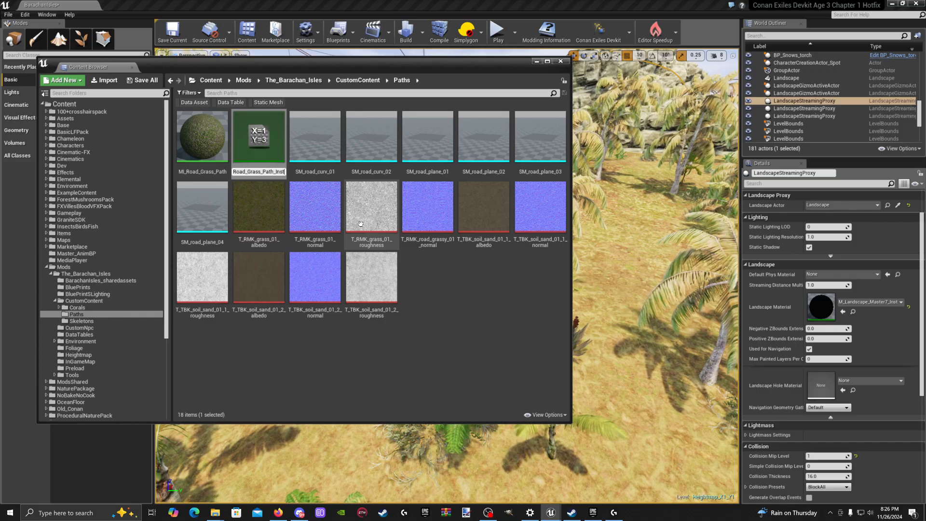
pyautogui.press('Return')
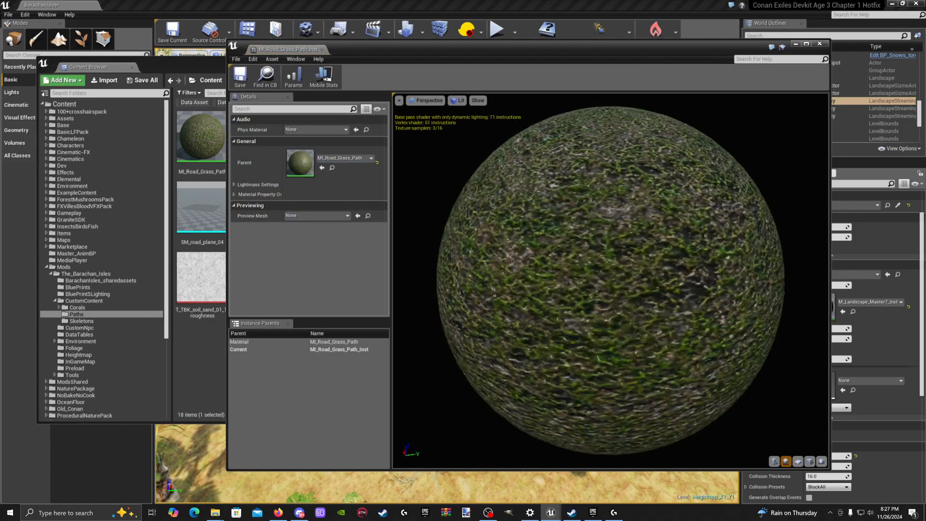
pyautogui.click(240, 77)
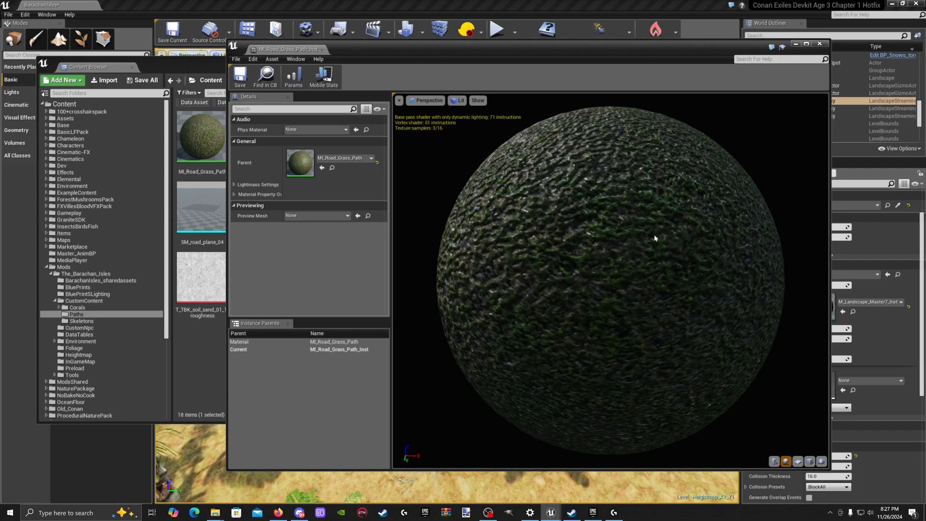
pyautogui.moveTo(654, 238); pyautogui.dragTo(642, 238)
pyautogui.click(818, 44)
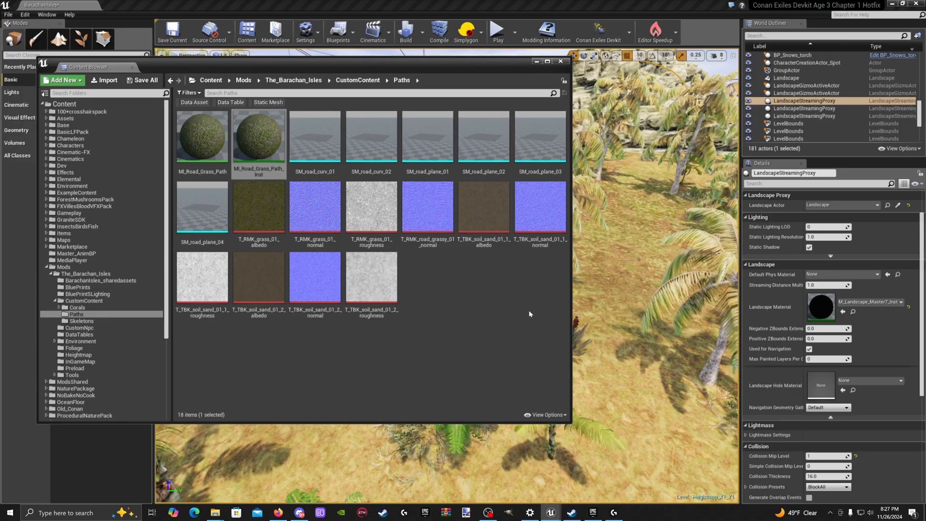
# Step: Move the Content Browser clear of the Modes list and narrow it so that more of the viewport stays free
pyautogui.moveTo(314, 74); pyautogui.dragTo(429, 66)
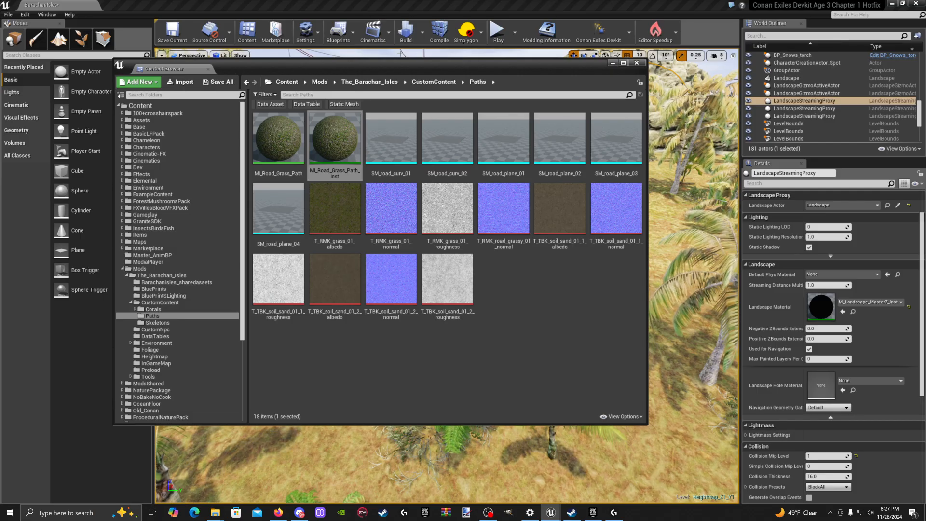
pyautogui.moveTo(389, 61); pyautogui.dragTo(420, 66)
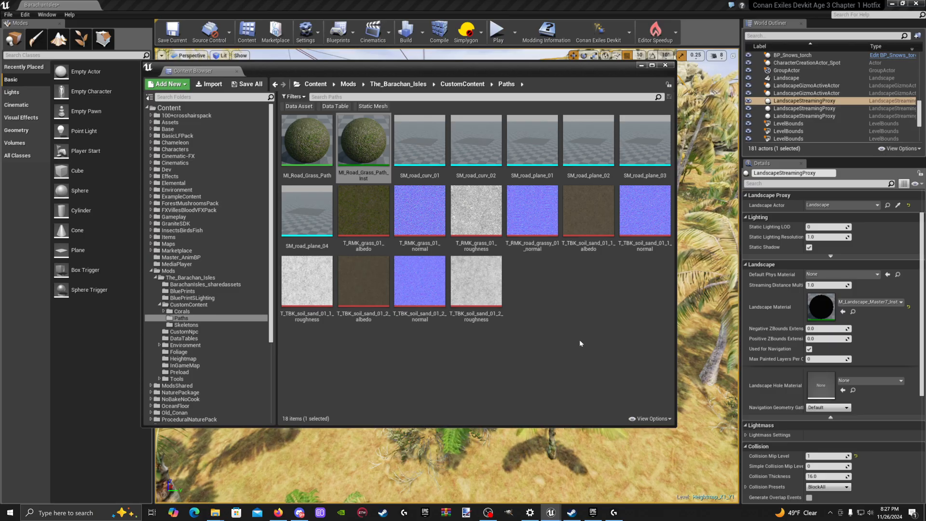
pyautogui.moveTo(487, 66); pyautogui.dragTo(444, 71)
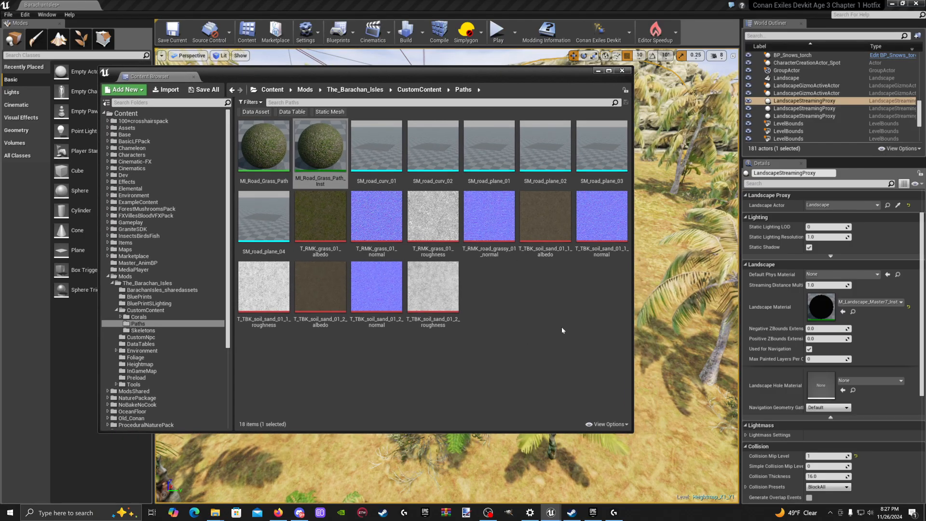
pyautogui.moveTo(631, 429); pyautogui.dragTo(561, 433)
pyautogui.moveTo(479, 78); pyautogui.dragTo(489, 80)
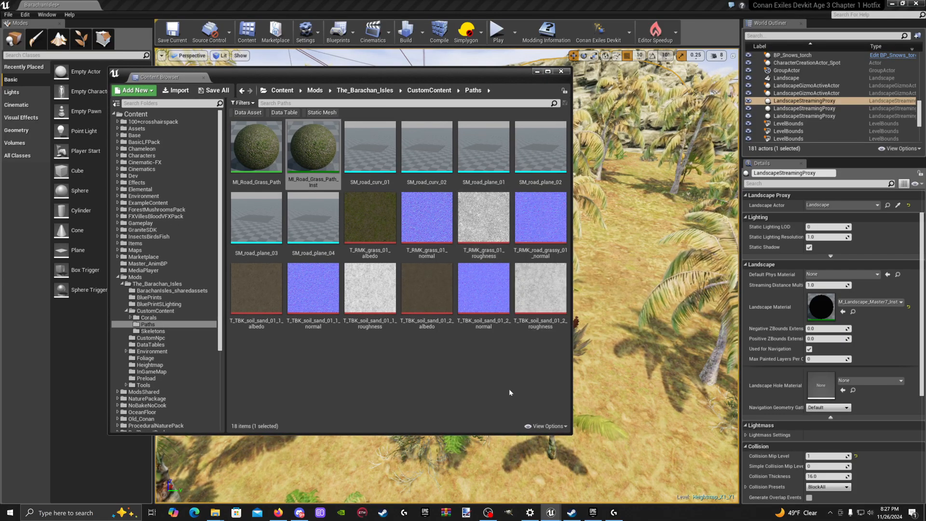
# Step: Open the SM_road_plane_01 mesh and shrink its editor window so its material slot sits beside the Content Browser
pyautogui.moveTo(550, 329)
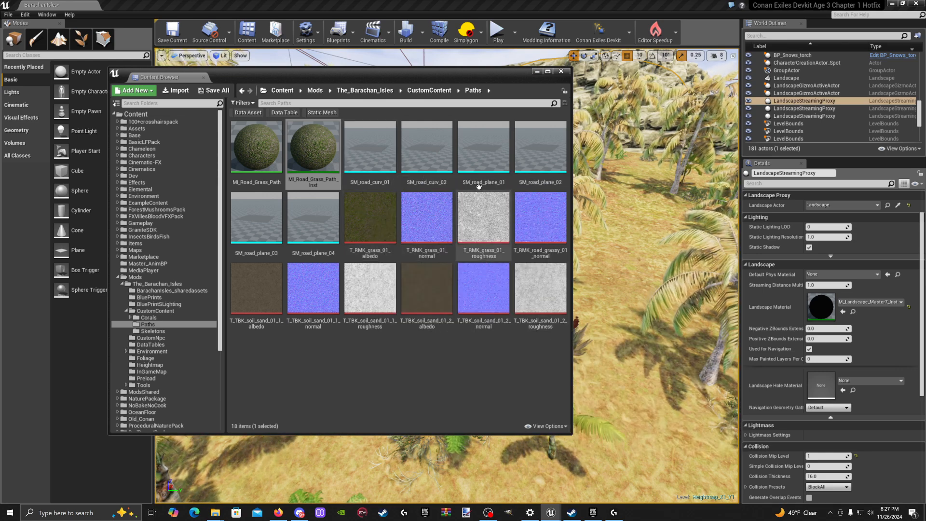
pyautogui.doubleClick(486, 164)
pyautogui.moveTo(478, 223); pyautogui.dragTo(371, 214, button='right')
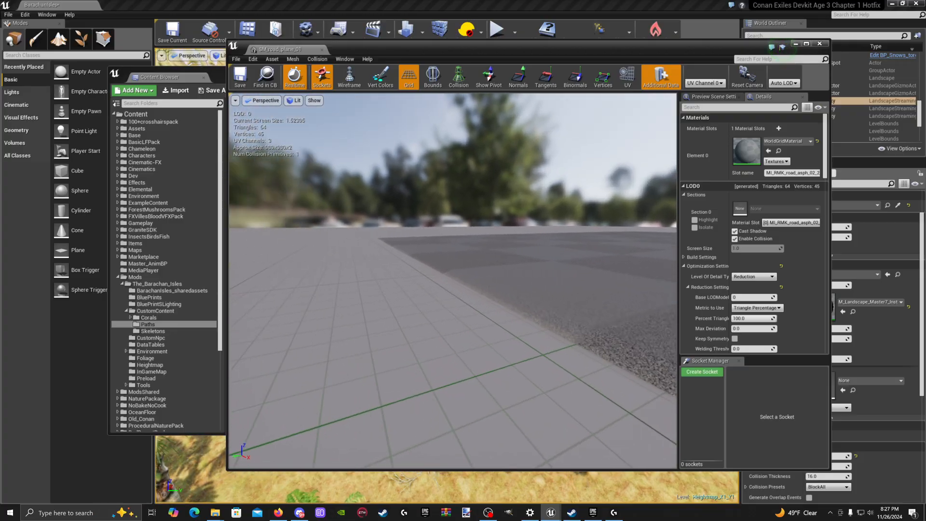
pyautogui.moveTo(444, 277); pyautogui.dragTo(478, 298, button='right')
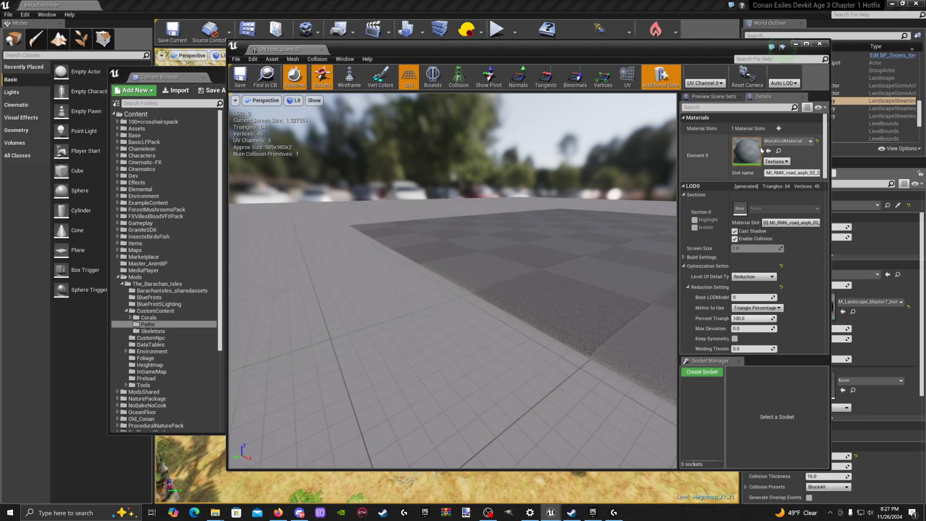
pyautogui.moveTo(585, 51); pyautogui.dragTo(585, 161)
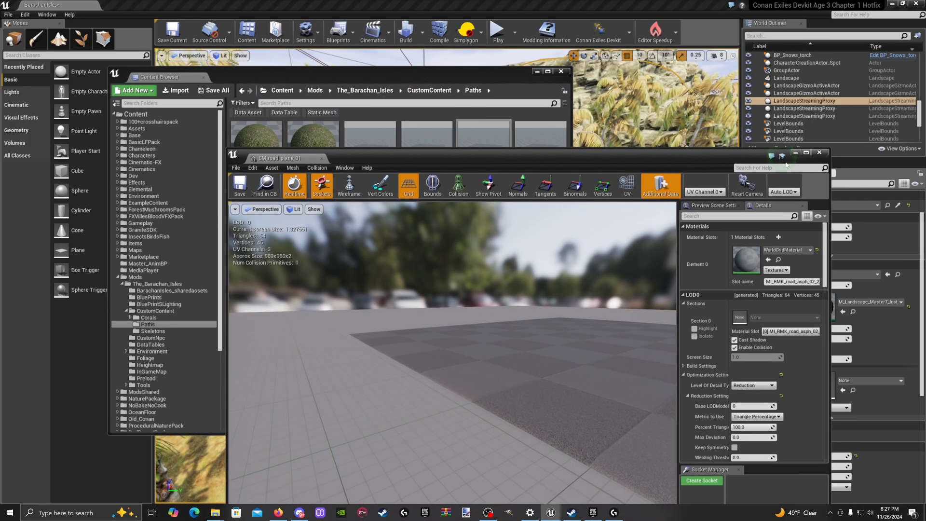
pyautogui.moveTo(829, 149); pyautogui.dragTo(691, 322)
pyautogui.moveTo(567, 333); pyautogui.dragTo(708, 96)
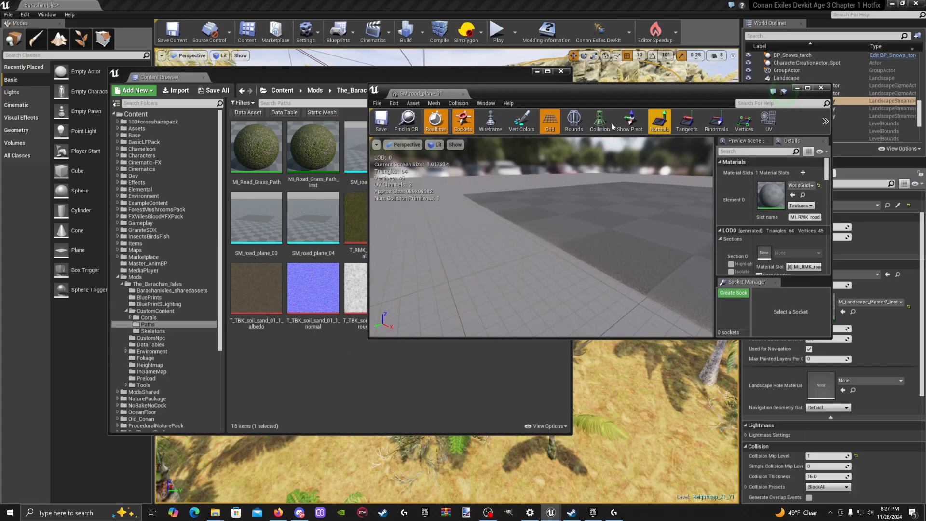
# Step: Assign MI_Road_Grass_Path_Inst to the Element 0 material slot of SM_road_plane_01 and inspect the grass surface on the plane
pyautogui.moveTo(313, 148); pyautogui.dragTo(371, 161)
pyautogui.moveTo(690, 206); pyautogui.dragTo(689, 207)
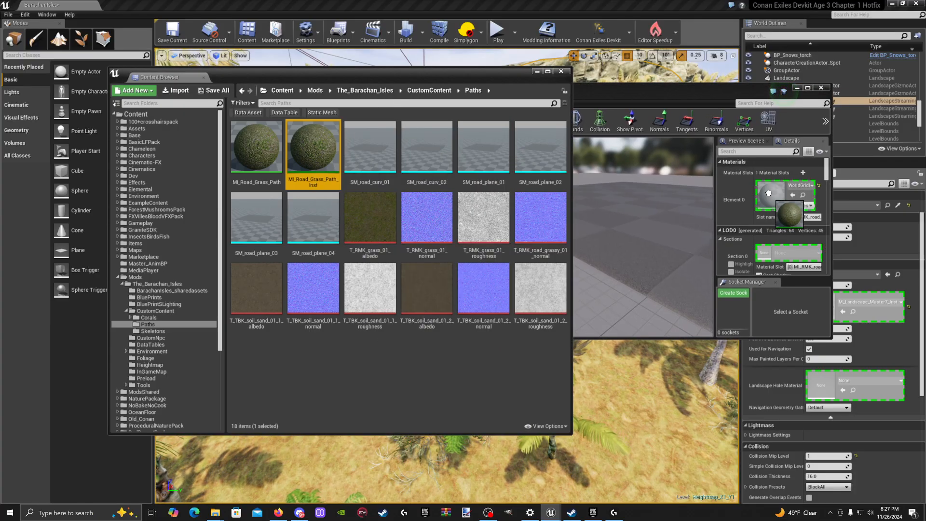
pyautogui.click(538, 73)
pyautogui.moveTo(569, 212); pyautogui.dragTo(627, 238, button='right')
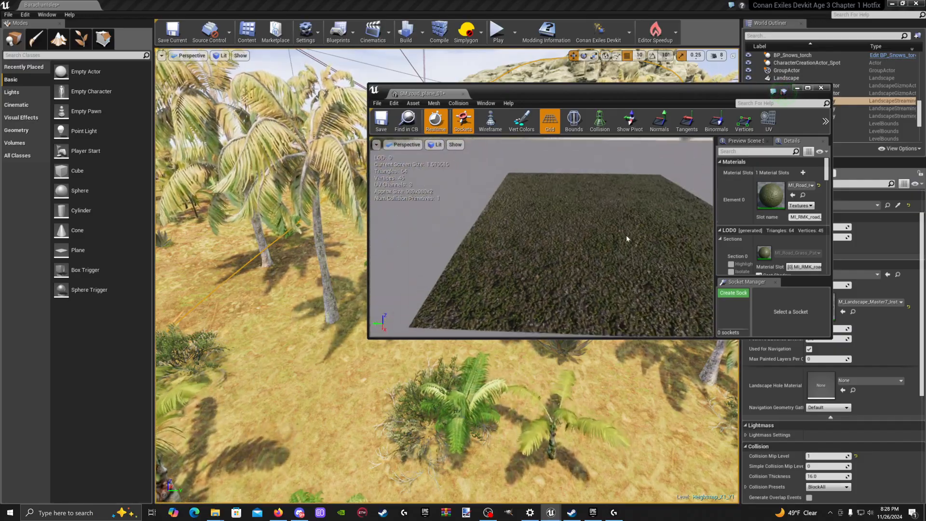
# Step: Close the mesh editor and save all modified content, including SM_road_plane_01 and the changed levels, then minimize the Content Browser
pyautogui.click(820, 89)
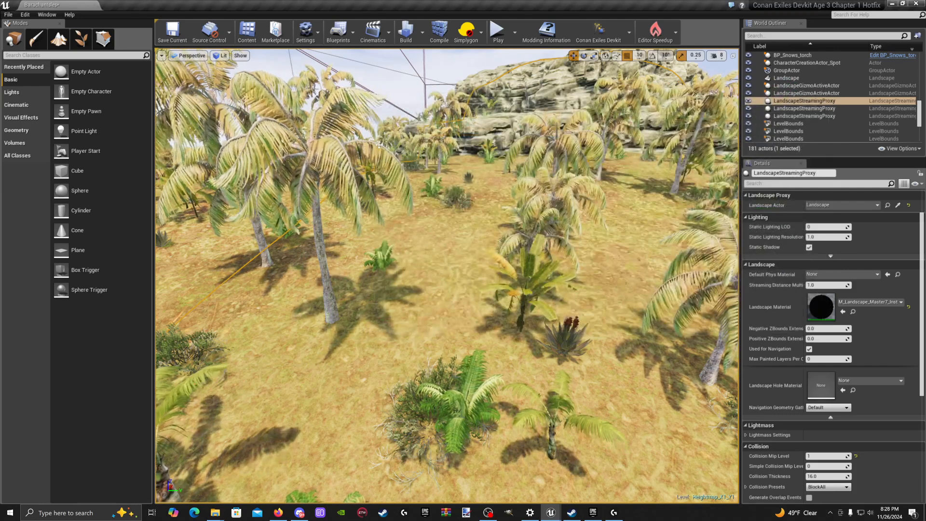
pyautogui.click(247, 32)
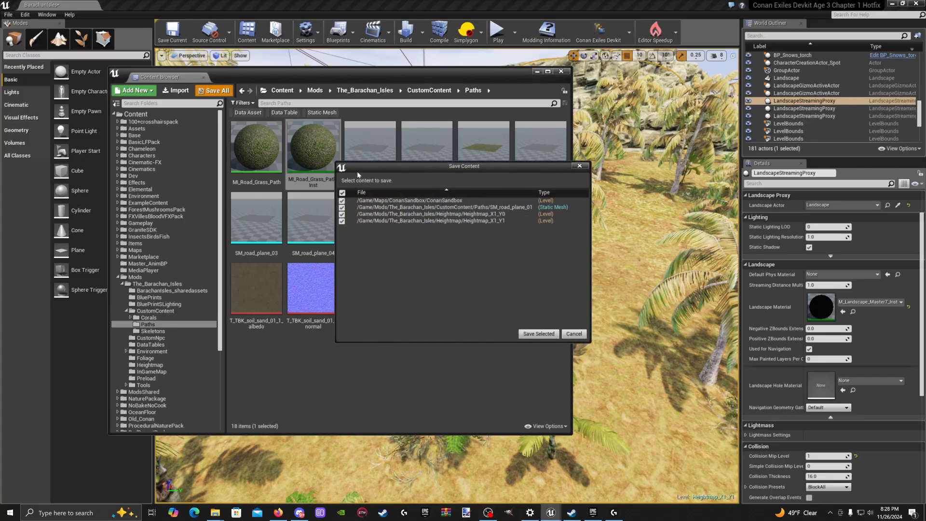
pyautogui.click(538, 333)
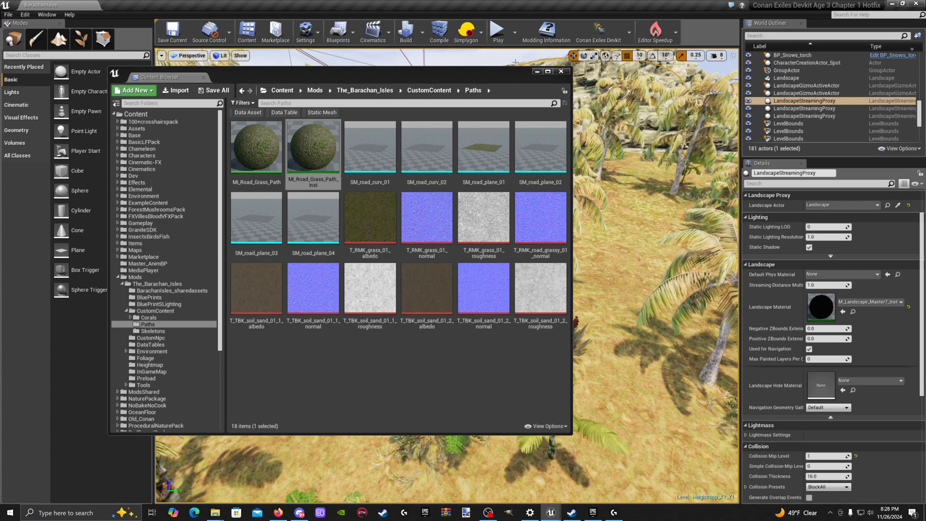
pyautogui.click(537, 72)
# Step: Raise the view above the palm-covered terrain and set the viewport camera speed to 5
pyautogui.moveTo(536, 116); pyautogui.dragTo(530, 157, button='right')
pyautogui.press('s')
pyautogui.press('w')
pyautogui.press('s')
pyautogui.press('w')
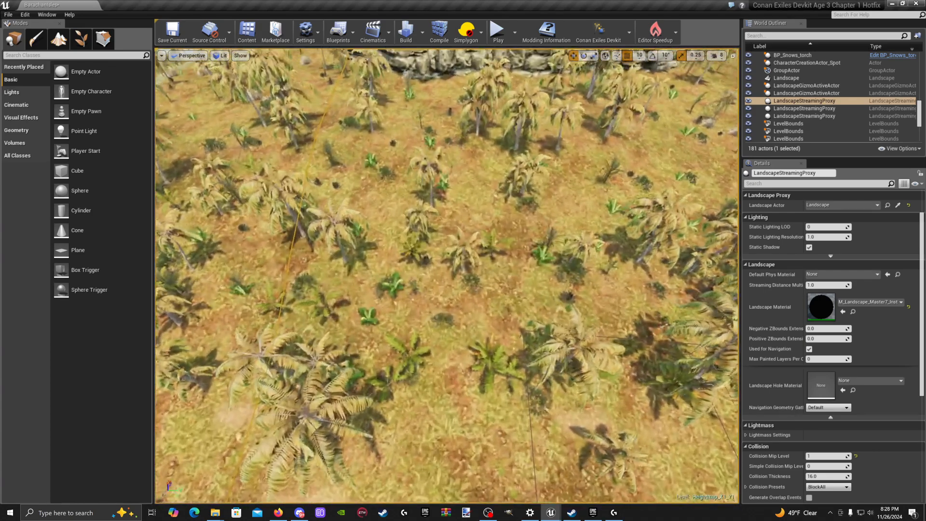
pyautogui.click(716, 56)
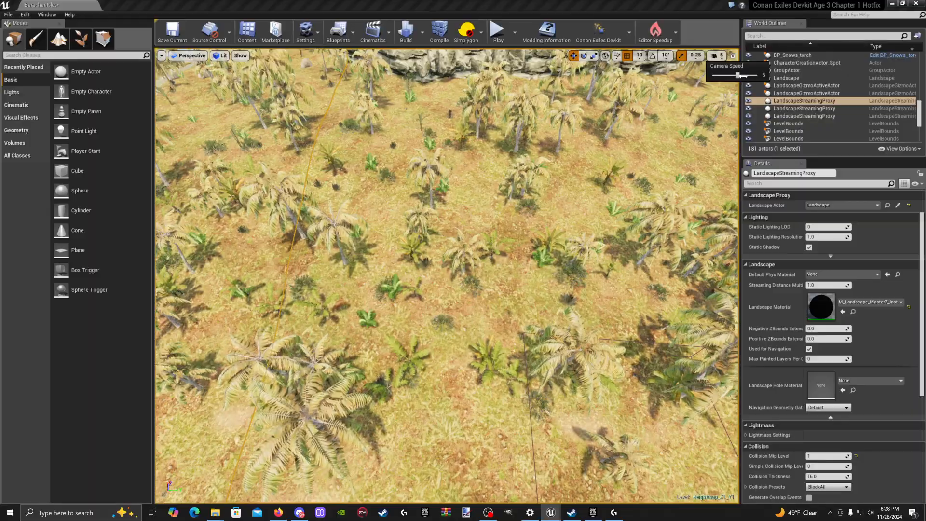
# Step: Look over the island from above, examining its shoreline, palm groves and rock plateau
pyautogui.press('s')
pyautogui.moveTo(651, 217); pyautogui.dragTo(622, 179, button='right')
pyautogui.press('w')
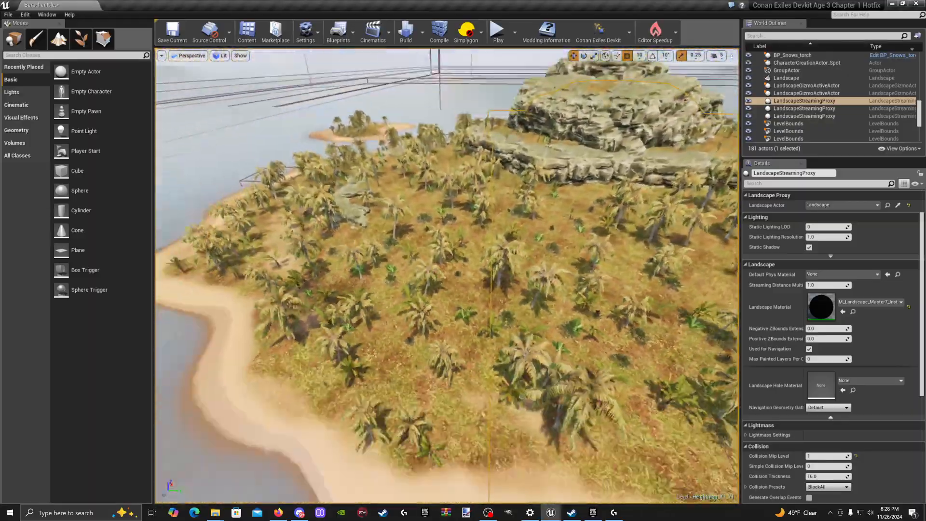
pyautogui.press('s')
pyautogui.moveTo(494, 228)
pyautogui.mouseDown(button='right')
pyautogui.moveTo(493, 236)
pyautogui.moveTo(493, 228)
pyautogui.mouseUp(button='right')
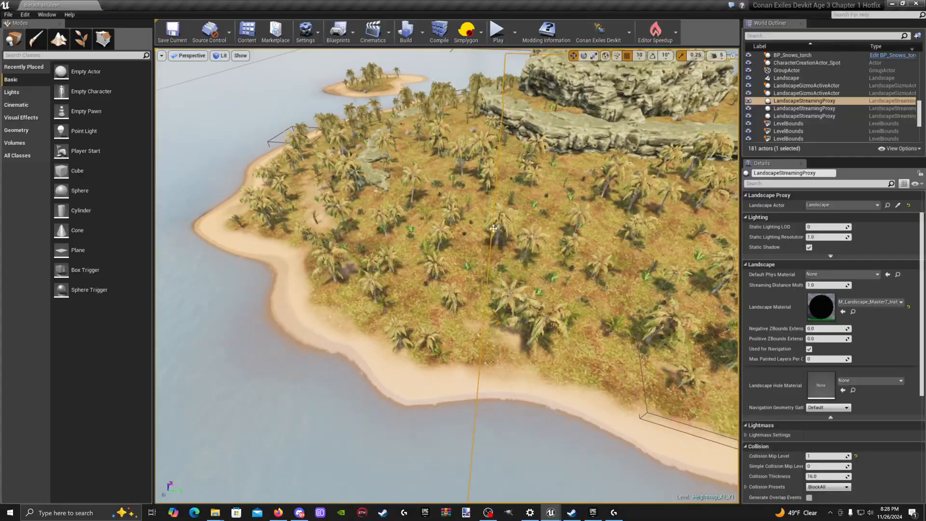
pyautogui.click(429, 227)
pyautogui.click(543, 147)
pyautogui.moveTo(542, 147); pyautogui.dragTo(562, 146, button='right')
pyautogui.press('w')
pyautogui.press('w')
pyautogui.press('s')
pyautogui.press('s')
# Step: Open the Levels window, hide the Heightmap_X1_Y0 level, and keep Heightmap_X1_Y1 visible and selected
pyautogui.click(47, 14)
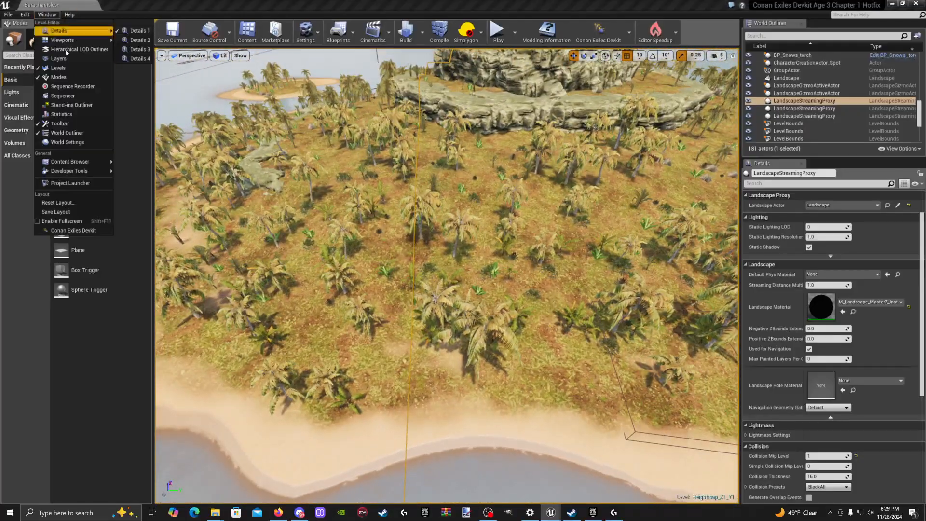
pyautogui.click(74, 71)
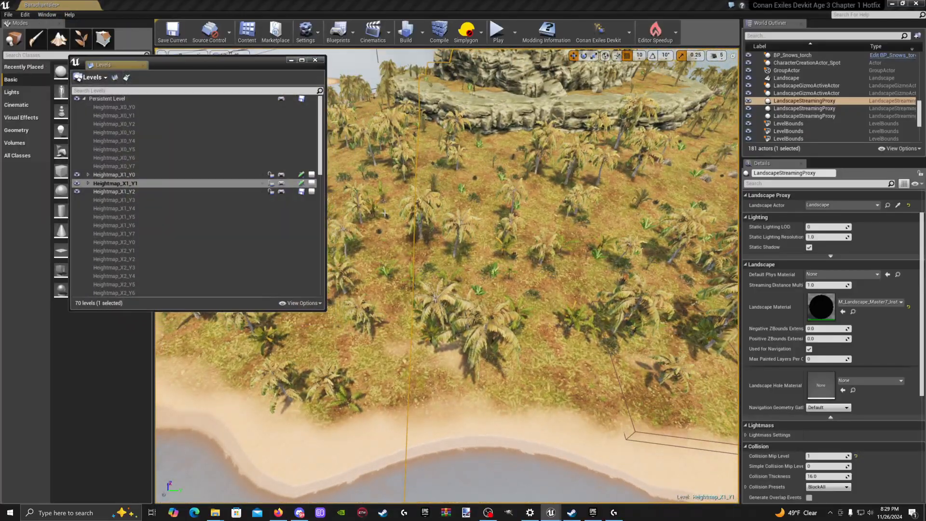
pyautogui.click(76, 176)
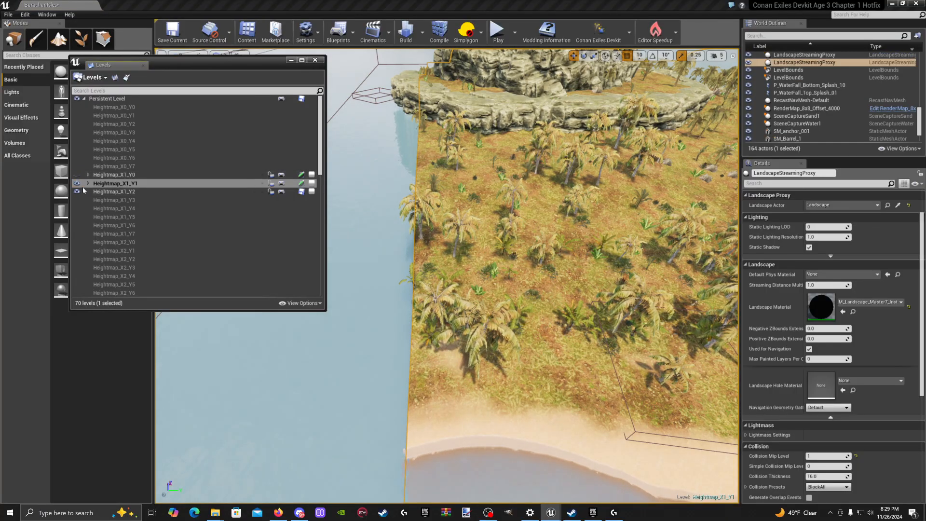
pyautogui.click(77, 185)
pyautogui.click(77, 184)
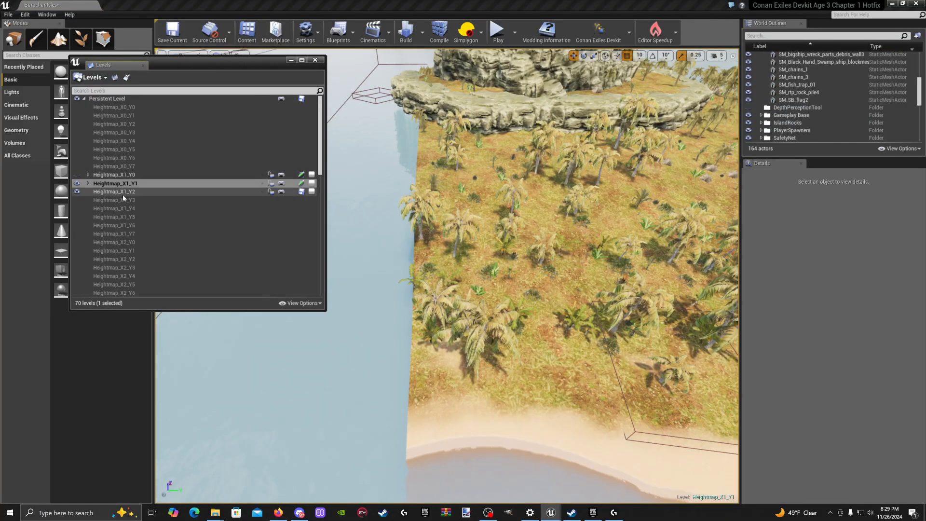
pyautogui.click(122, 192)
pyautogui.click(123, 184)
# Step: Fly down to the ground along the edge of the Heightmap_X1_Y1 terrain and close the Levels window
pyautogui.moveTo(414, 227); pyautogui.dragTo(489, 272, button='right')
pyautogui.press('w')
pyautogui.press('s')
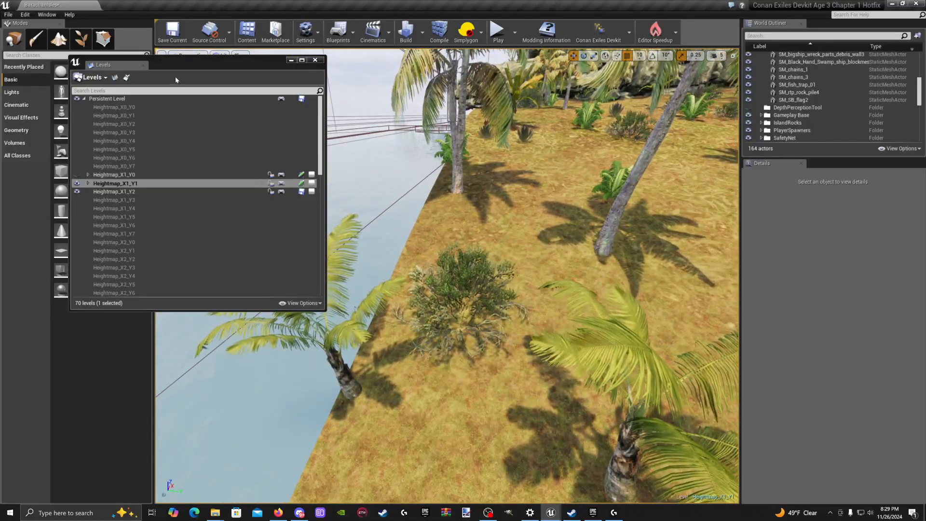
pyautogui.moveTo(190, 63); pyautogui.dragTo(276, 63)
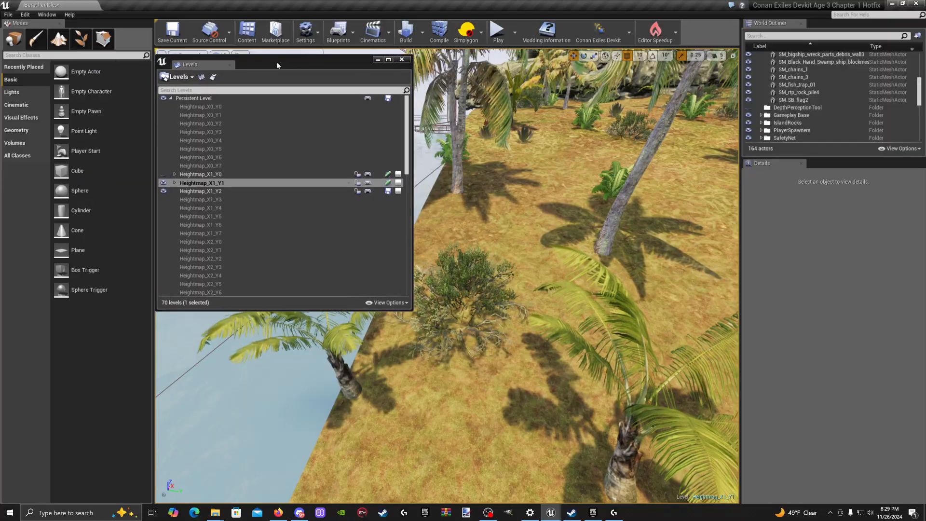
pyautogui.click(402, 60)
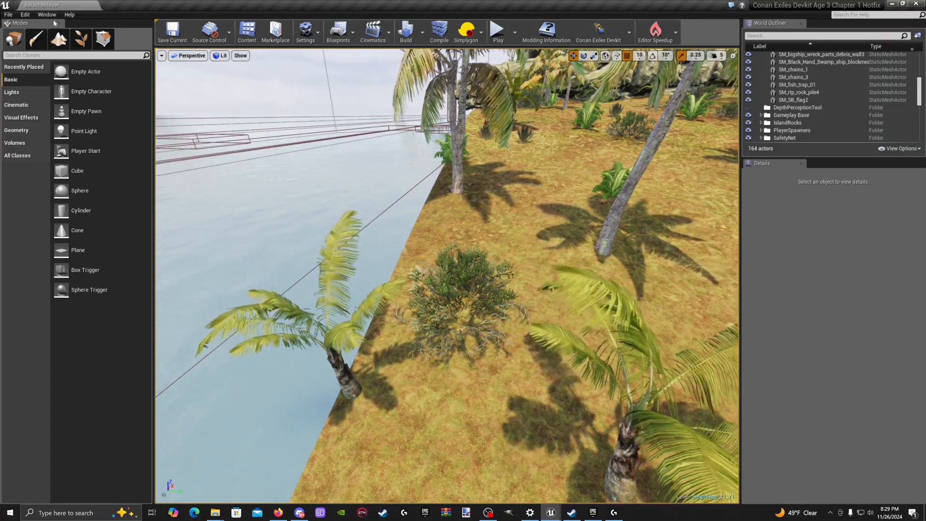
# Step: Open the Levels window, select the Heightmap_X1_Y1 level again, and close the window
pyautogui.click(51, 15)
pyautogui.click(58, 68)
pyautogui.click(221, 188)
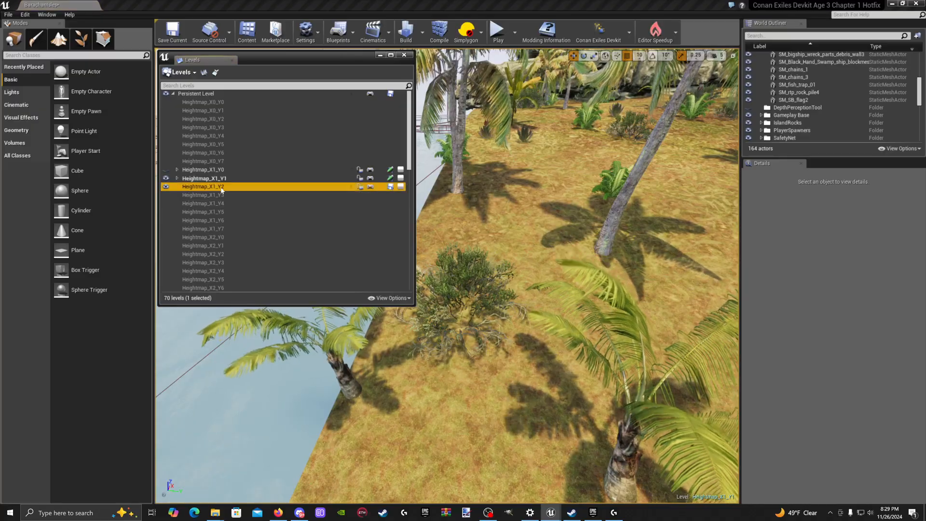
pyautogui.click(222, 180)
pyautogui.click(404, 55)
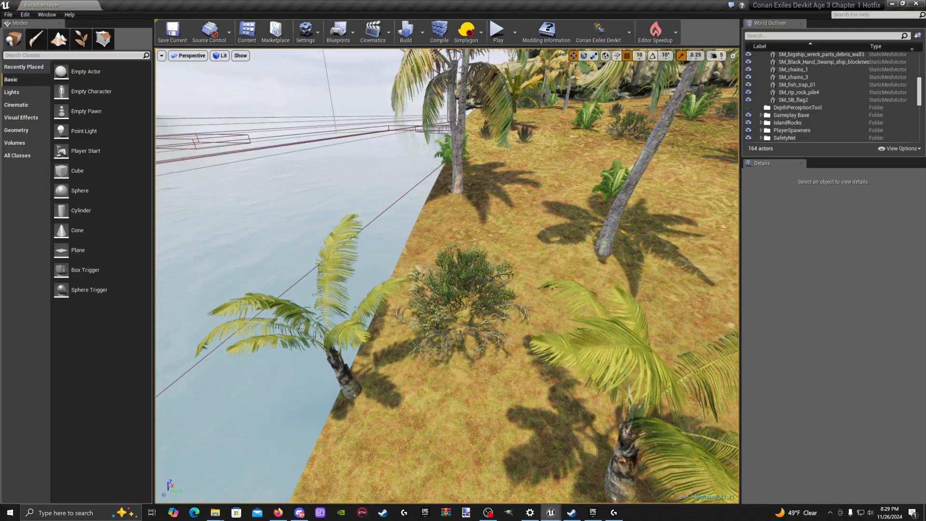
# Step: Switch to landscape management and choose the Edit Splines tool
pyautogui.click(60, 40)
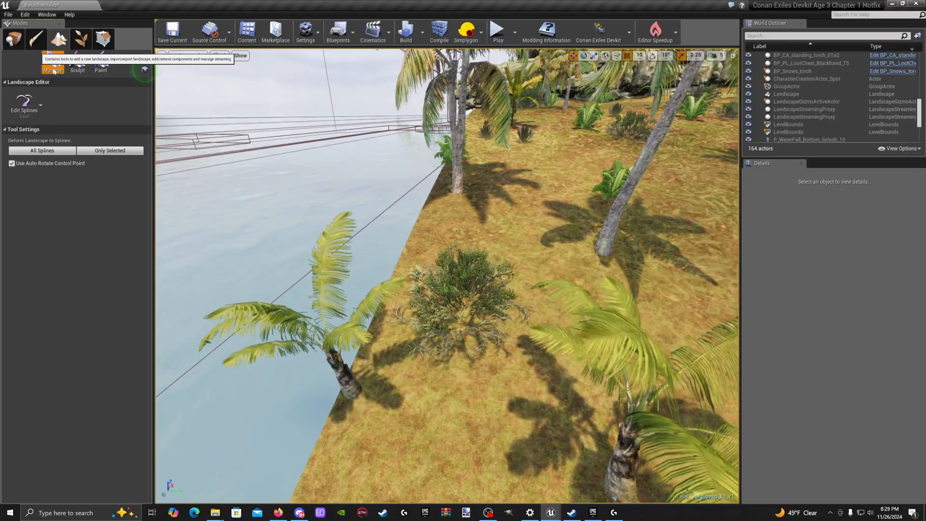
pyautogui.click(27, 107)
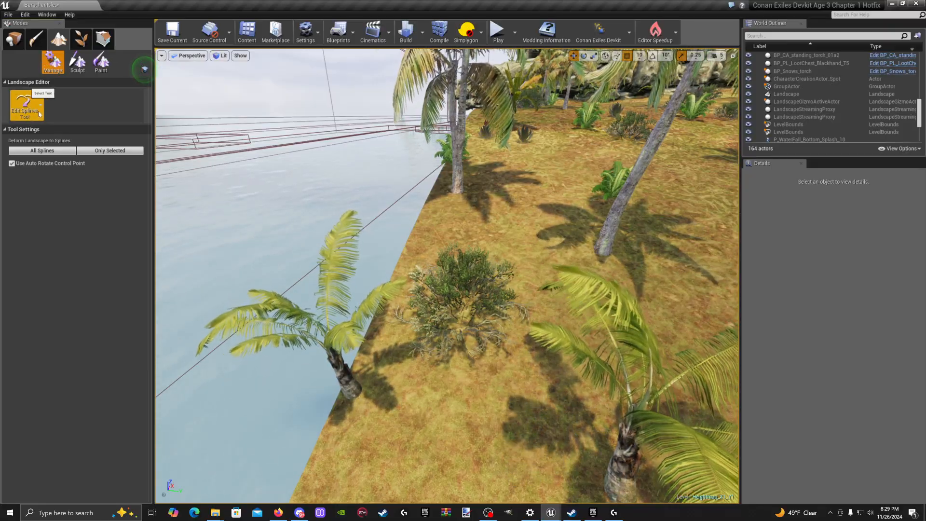
pyautogui.click(40, 114)
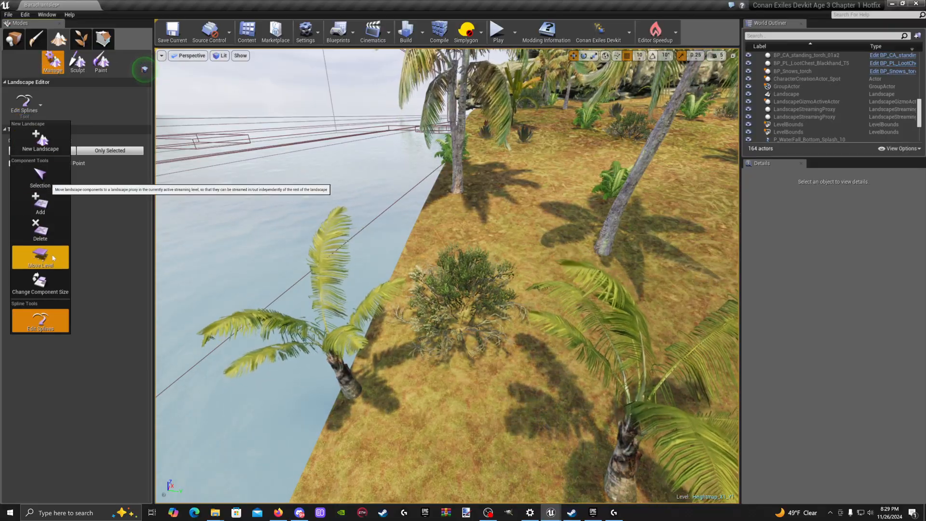
pyautogui.click(42, 320)
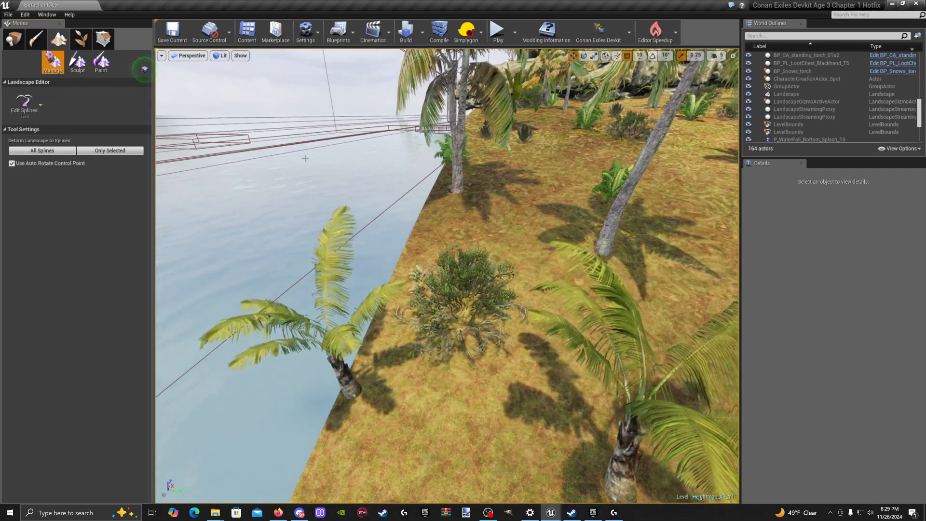
# Step: Place the first landscape spline control point at the terrain's edge beside the small palms
pyautogui.moveTo(304, 158); pyautogui.dragTo(321, 190, button='right')
pyautogui.press('s')
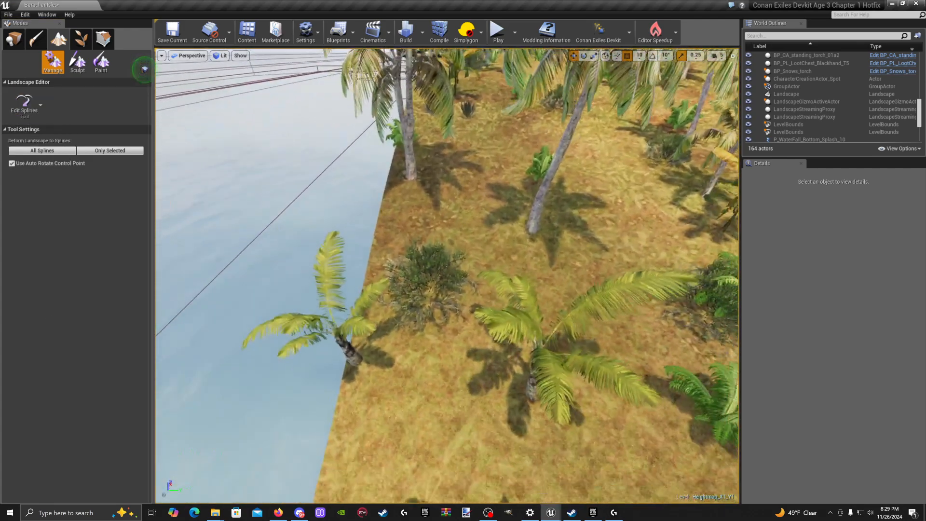
pyautogui.moveTo(404, 215); pyautogui.dragTo(404, 219, button='right')
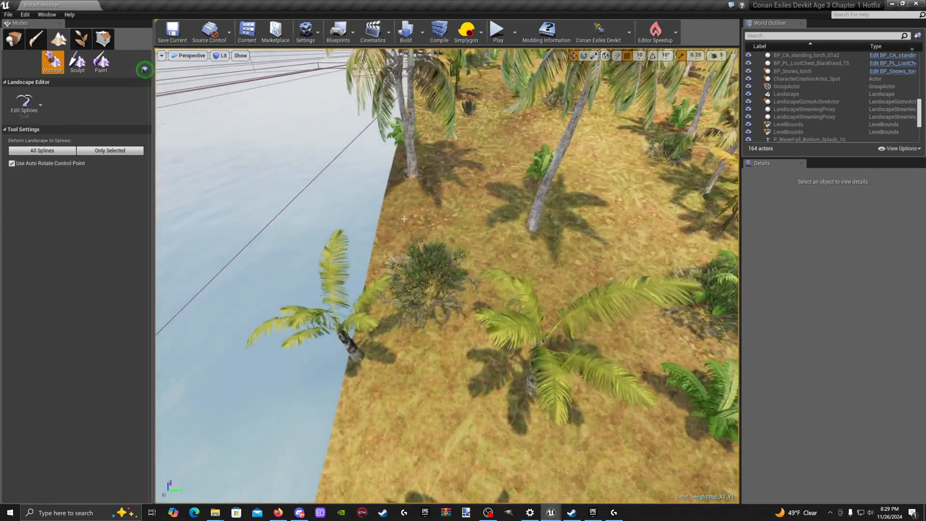
pyautogui.keyDown('ctrl'); pyautogui.click(372, 273); pyautogui.keyUp('ctrl')
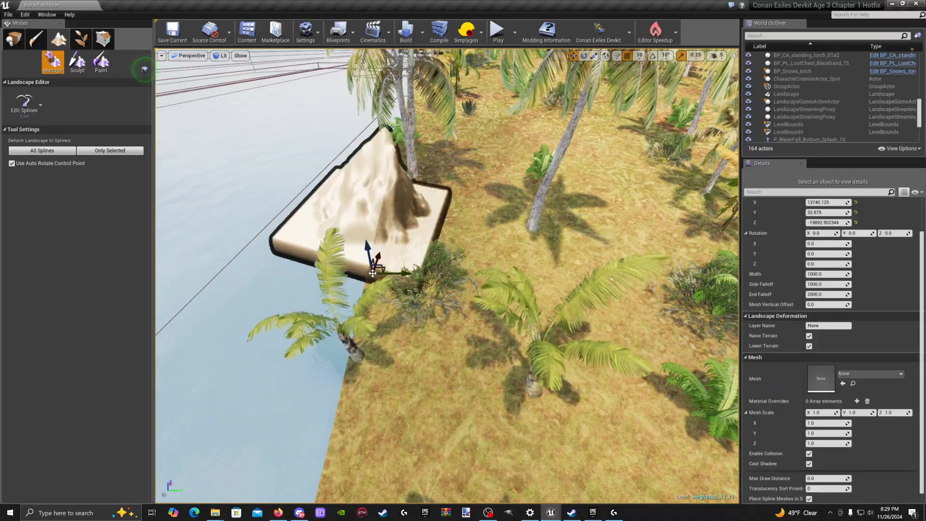
# Step: Add a second connected spline control point farther inland among the palms
pyautogui.moveTo(373, 273); pyautogui.dragTo(402, 266, button='right')
pyautogui.press('a')
pyautogui.press('w')
pyautogui.press('s')
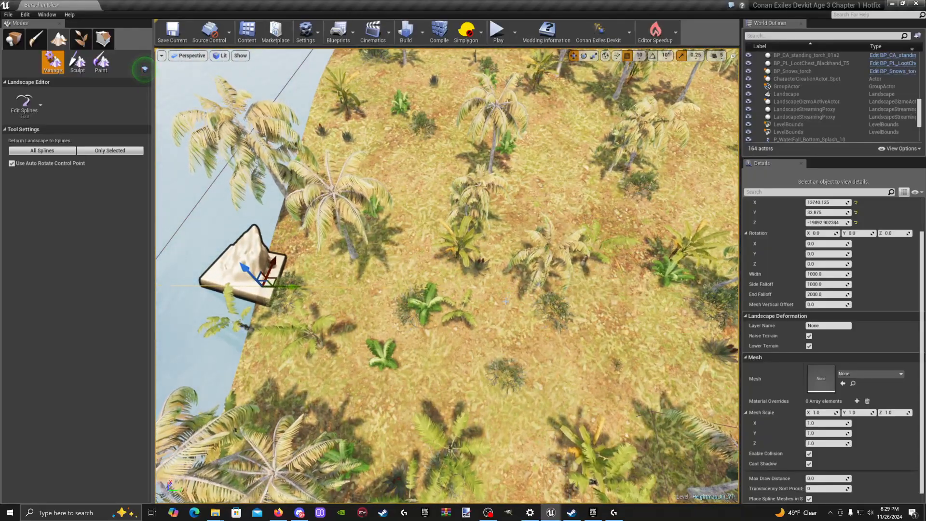
pyautogui.keyDown('ctrl'); pyautogui.click(505, 299); pyautogui.keyUp('ctrl')
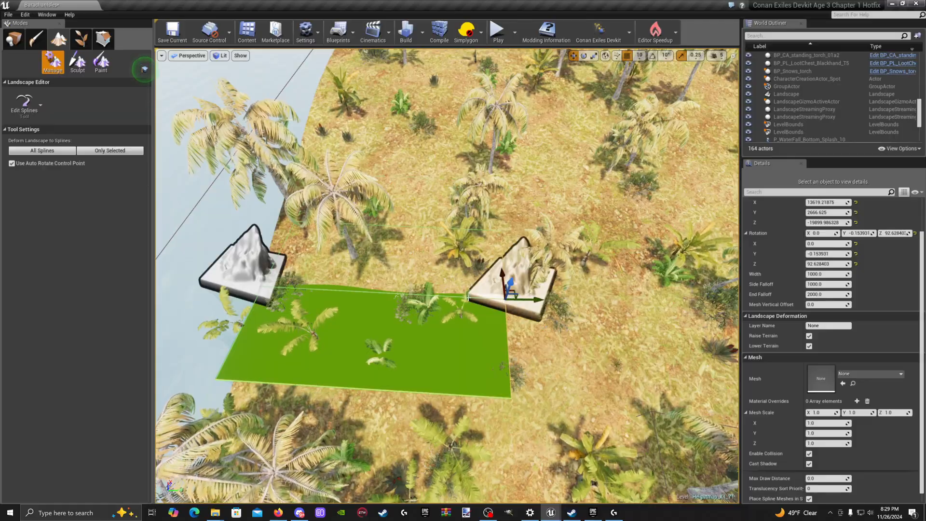
# Step: Select all connected segments of the spline and inspect the first entry of its Connections
pyautogui.moveTo(505, 299); pyautogui.dragTo(470, 248, button='right')
pyautogui.press('w')
pyautogui.press('a')
pyautogui.press('d')
pyautogui.press('w')
pyautogui.press('s')
pyautogui.press('w')
pyautogui.press('s')
pyautogui.press('w')
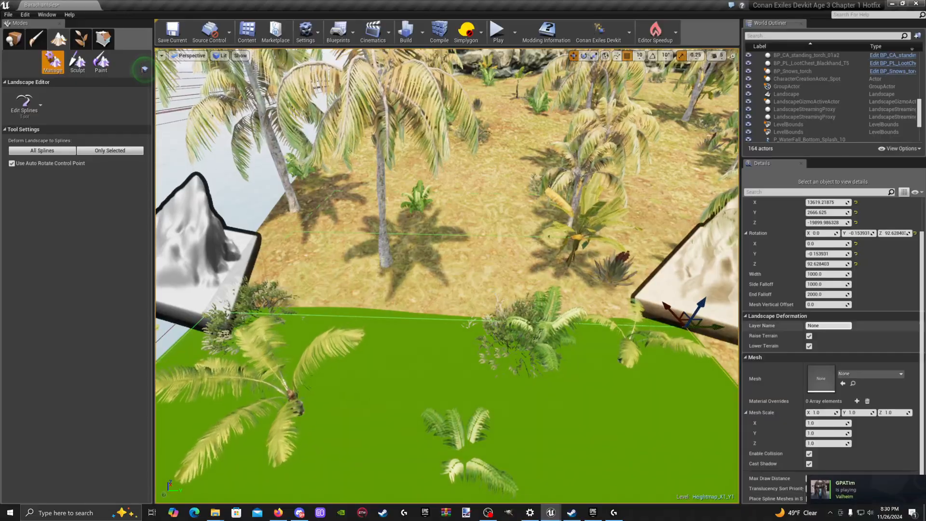
pyautogui.scroll(-5, 562, 207)
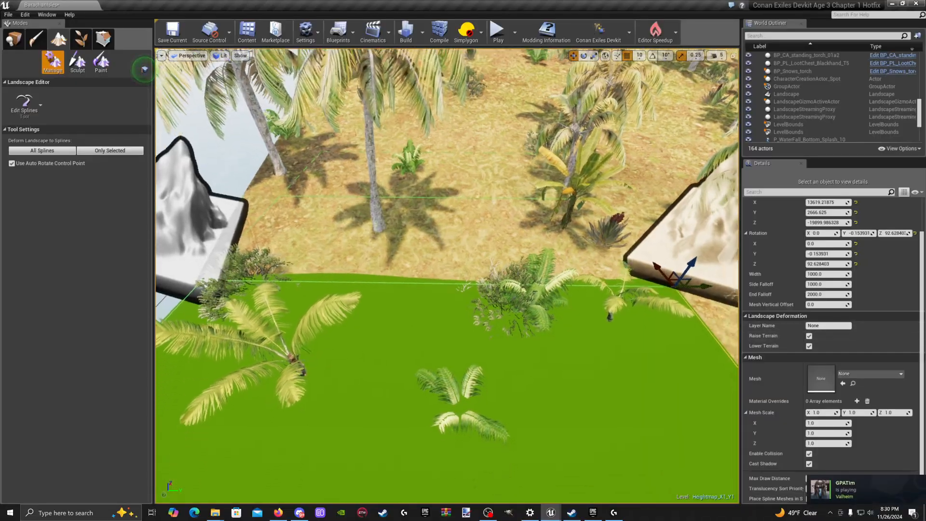
pyautogui.scroll(2, 883, 330)
pyautogui.scroll(1, 883, 330)
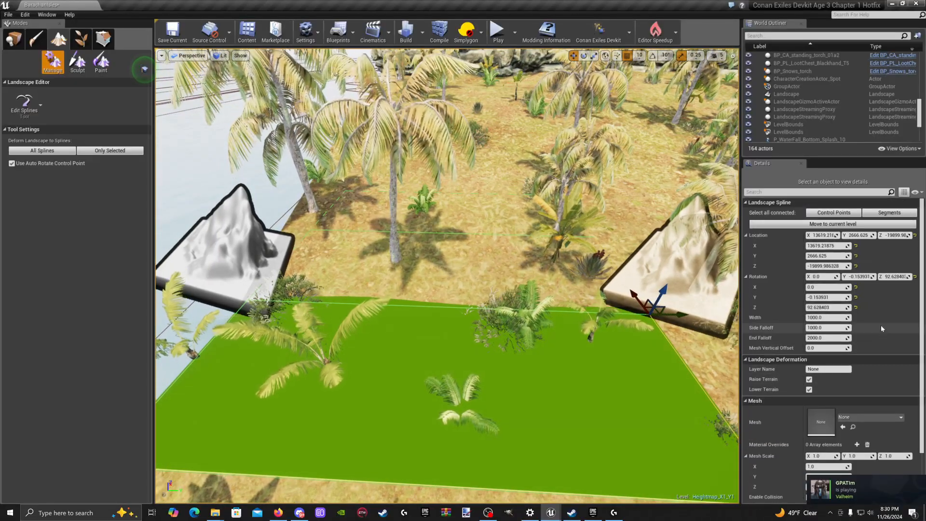
pyautogui.click(897, 216)
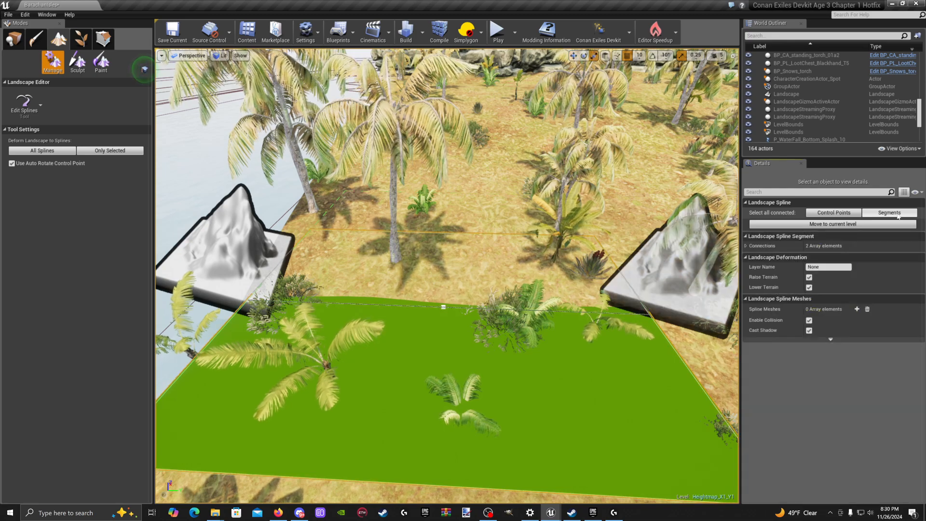
pyautogui.click(747, 246)
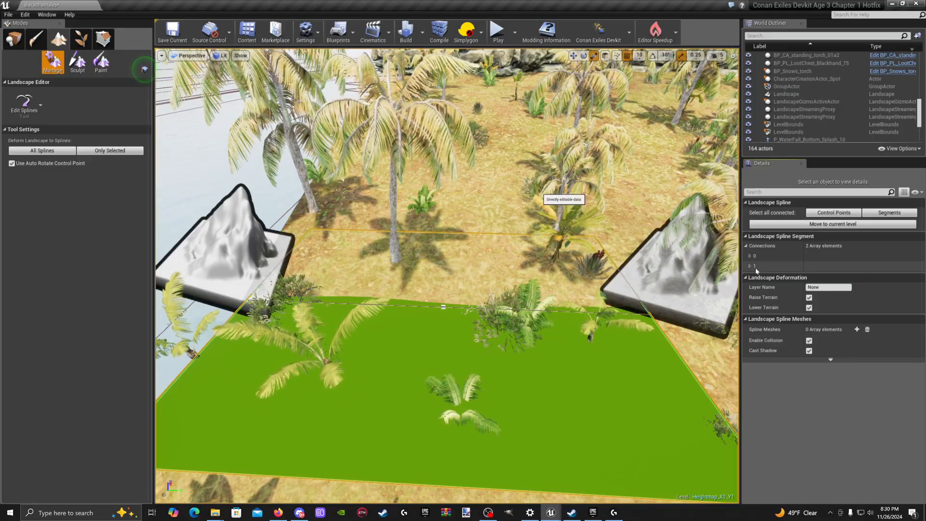
pyautogui.click(748, 256)
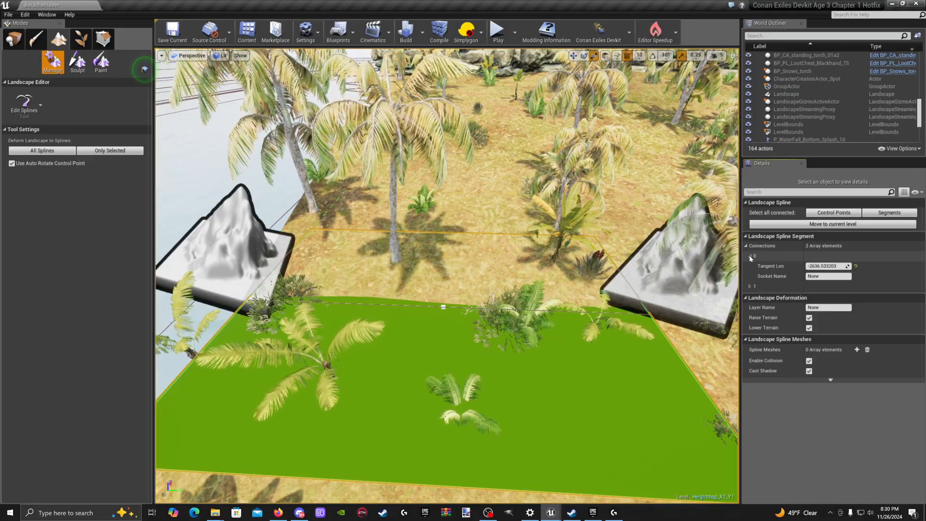
pyautogui.click(749, 256)
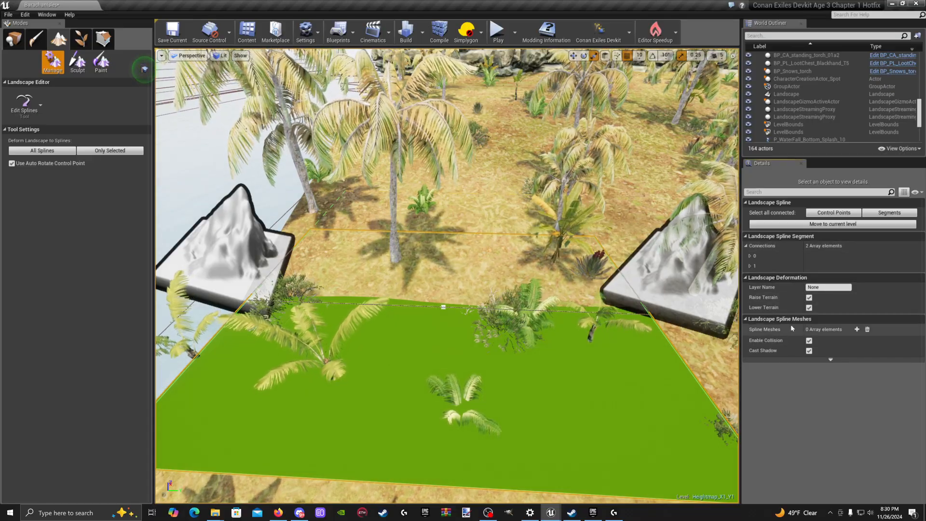
# Step: Add one Spline Meshes element to the segment and assign SM_road_plane_01 from the Paths folder as its mesh
pyautogui.click(856, 329)
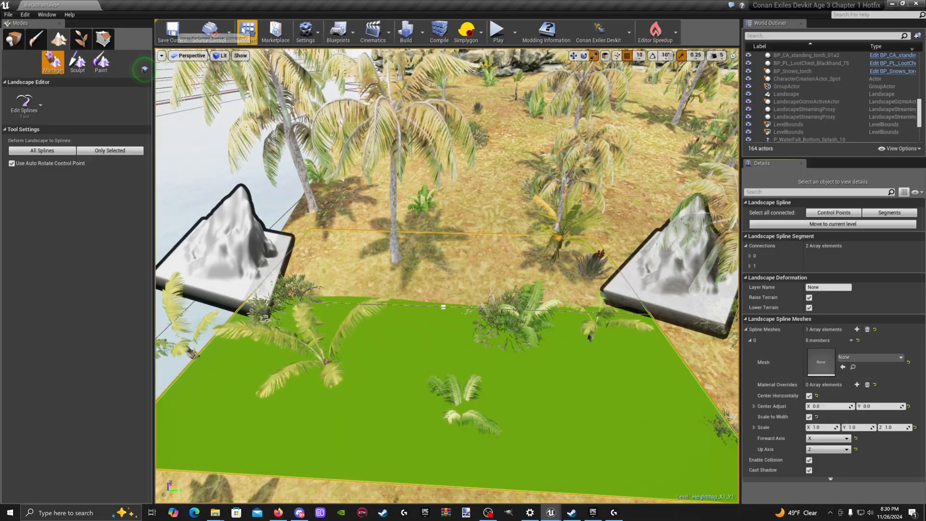
pyautogui.click(247, 32)
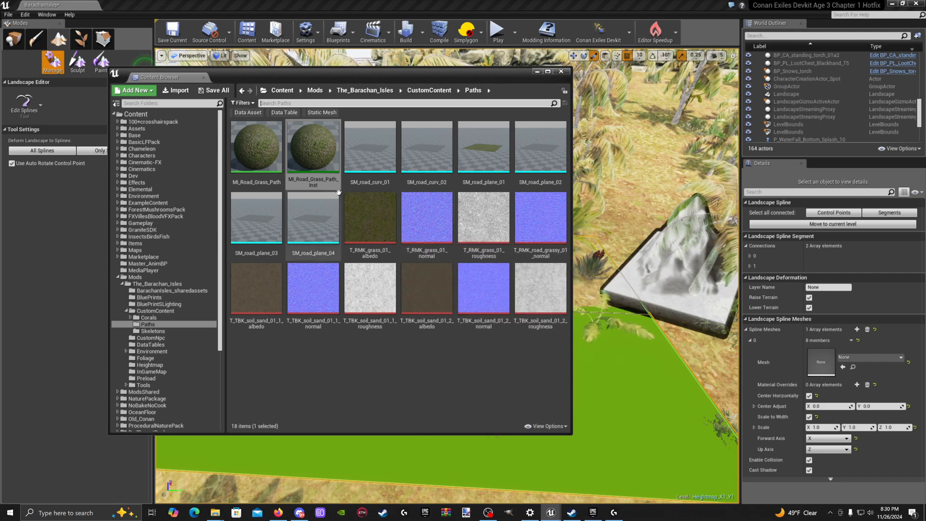
pyautogui.moveTo(487, 158); pyautogui.dragTo(813, 355)
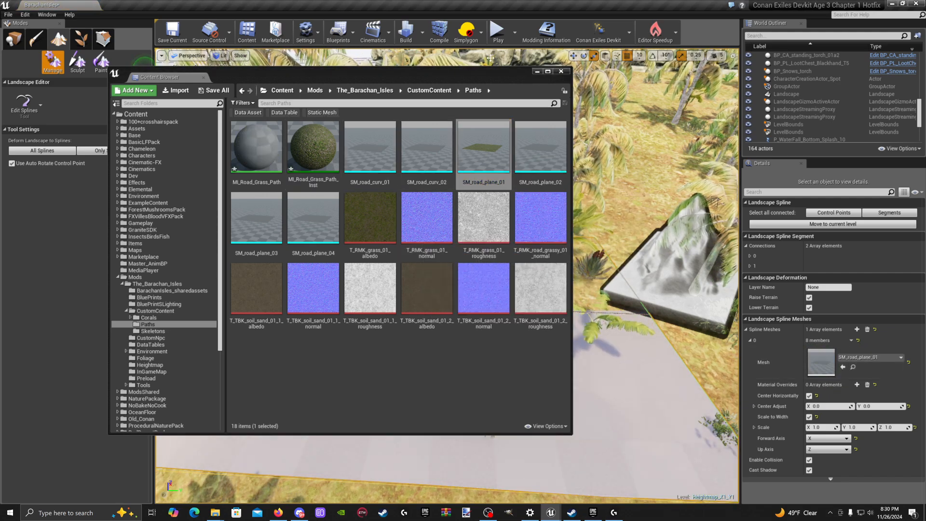
pyautogui.click(536, 71)
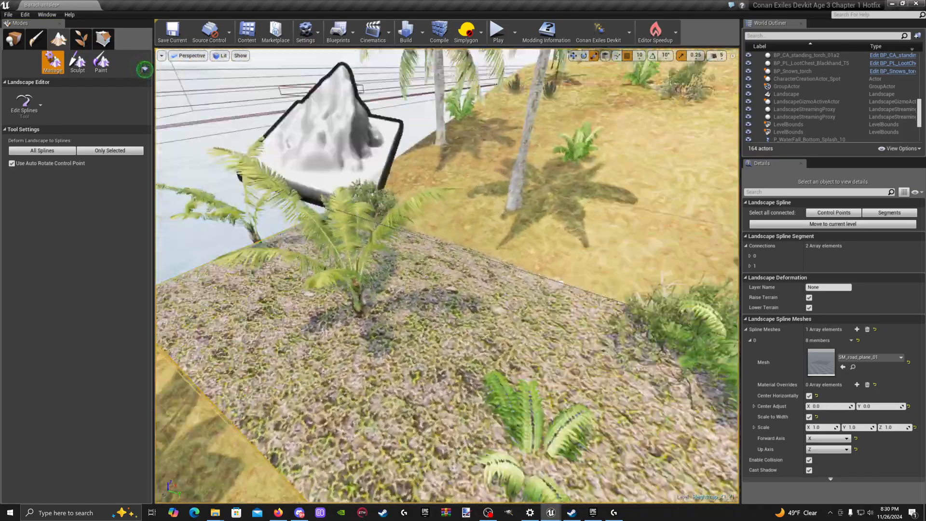
# Step: Set the spline mesh's X and Y scale to 0.21 to narrow the road
pyautogui.moveTo(447, 275); pyautogui.dragTo(574, 282, button='right')
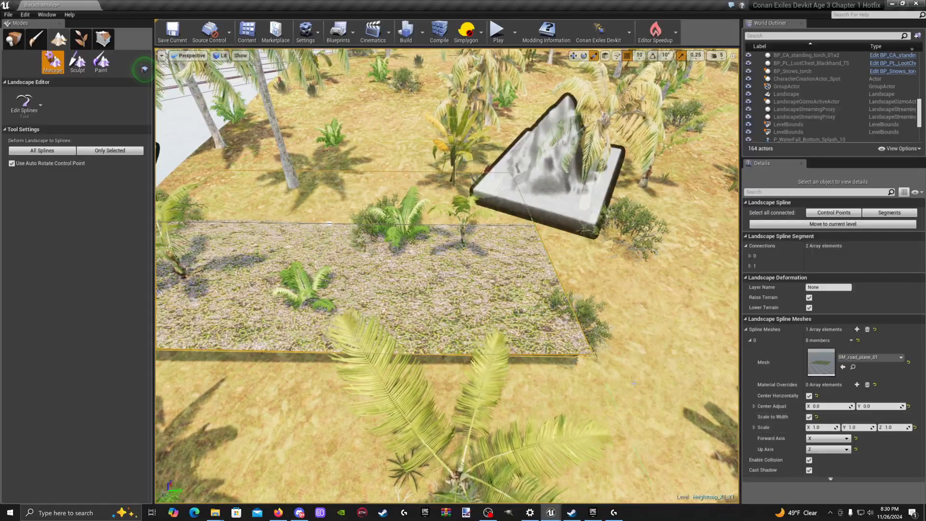
pyautogui.moveTo(520, 343); pyautogui.dragTo(602, 412, button='right')
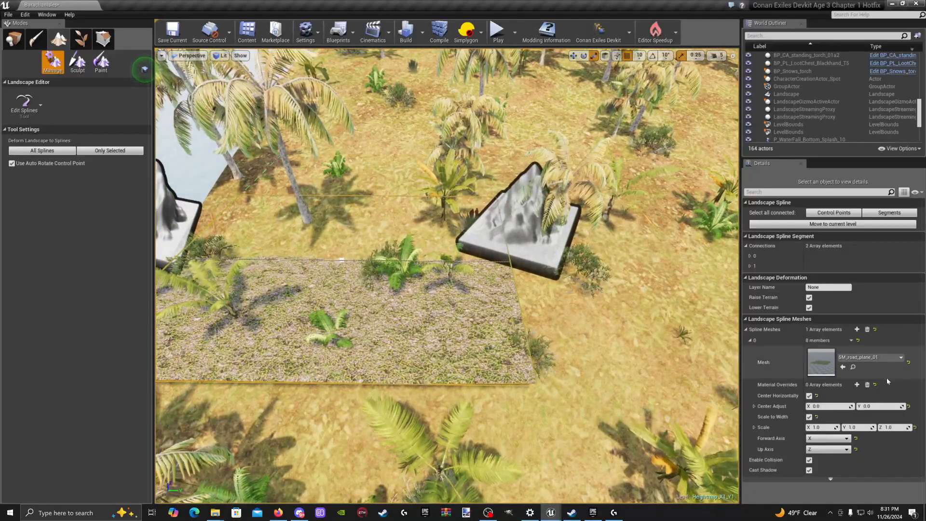
pyautogui.click(826, 427)
pyautogui.press('BackSpace')
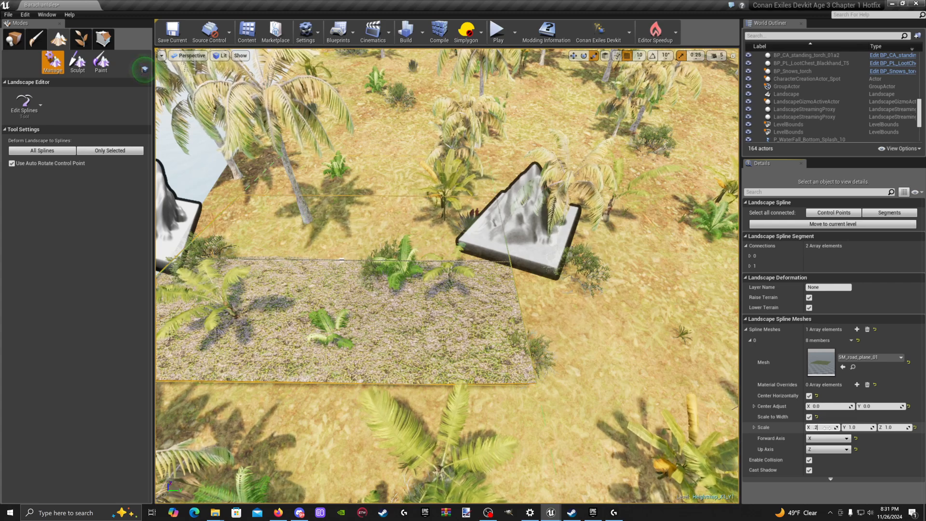
pyautogui.write('.21')
pyautogui.press('Return')
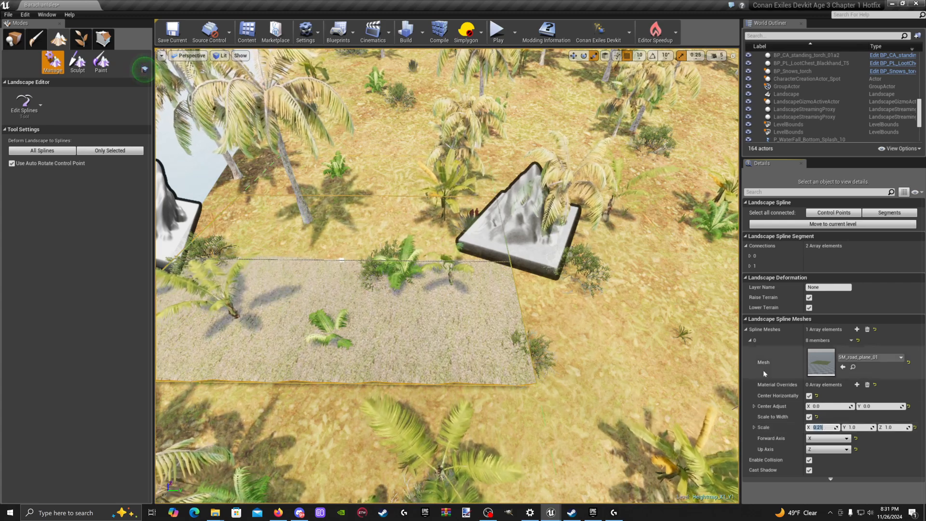
pyautogui.click(854, 427)
pyautogui.write('0.21')
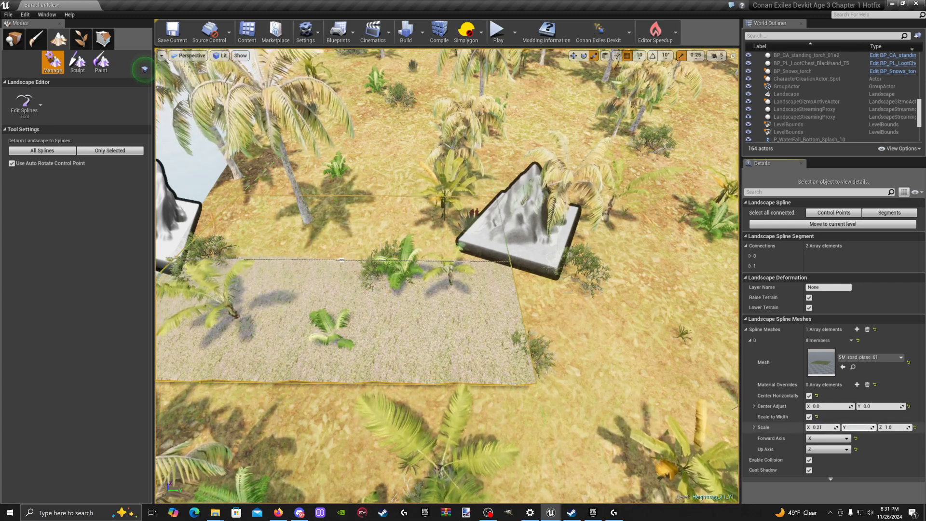
pyautogui.press('Return')
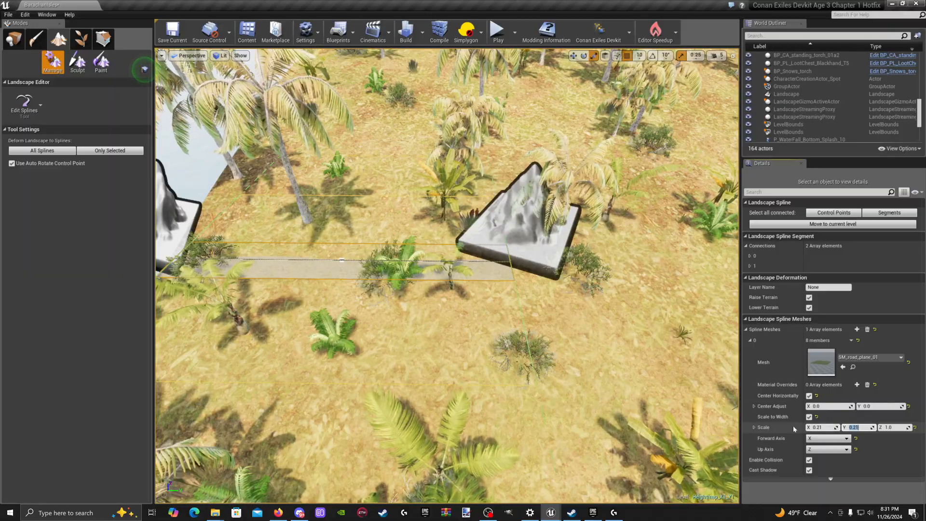
# Step: Look at the narrowed road up close and set the spline mesh's Z scale to 0.21
pyautogui.moveTo(588, 333); pyautogui.dragTo(540, 332, button='right')
pyautogui.press('w')
pyautogui.press('w')
pyautogui.moveTo(433, 360)
pyautogui.mouseDown(button='right')
pyautogui.moveTo(434, 314)
pyautogui.moveTo(432, 360)
pyautogui.mouseUp(button='right')
pyautogui.press('s')
pyautogui.press('w')
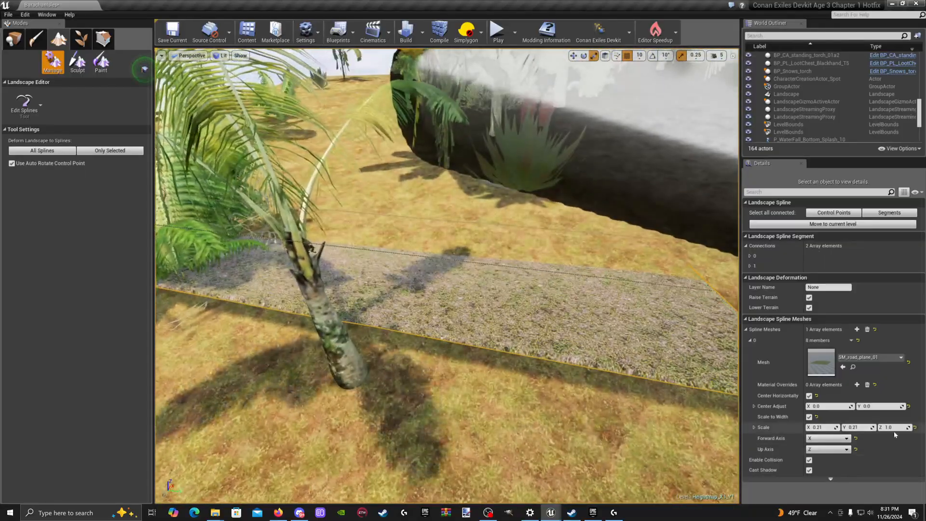
pyautogui.click(893, 427)
pyautogui.write('0.21')
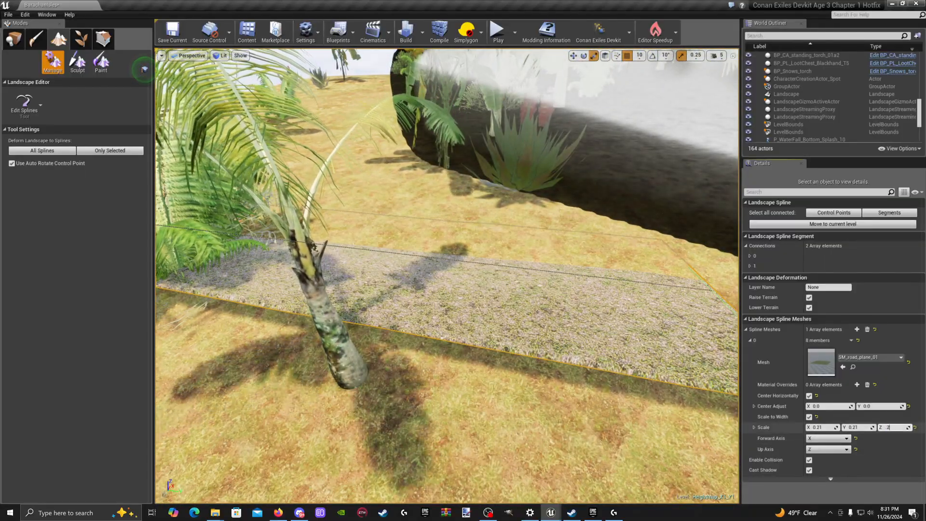
pyautogui.click(144, 69)
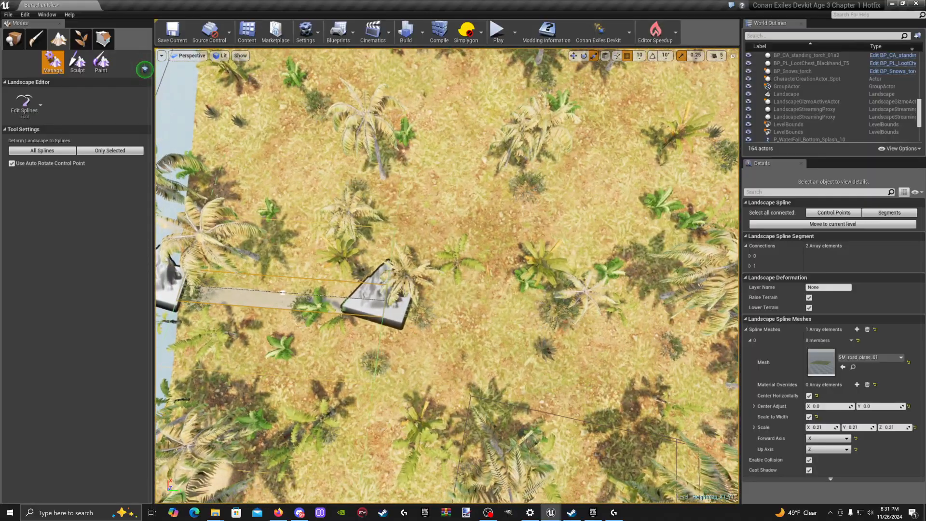
# Step: Select the road's inland end control point and extend the spline with three more points through the palm grove, parallel to the beach
pyautogui.click(378, 301)
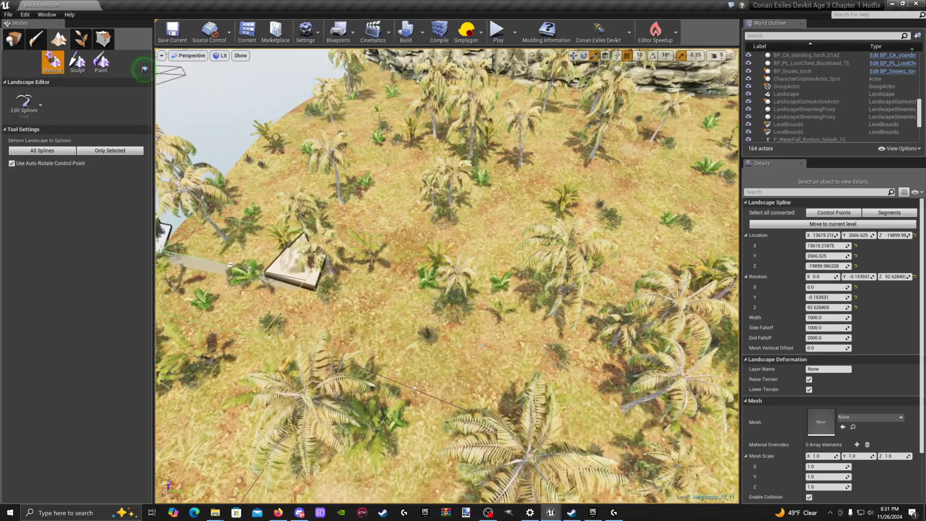
pyautogui.keyDown('ctrl'); pyautogui.click(481, 346); pyautogui.keyUp('ctrl')
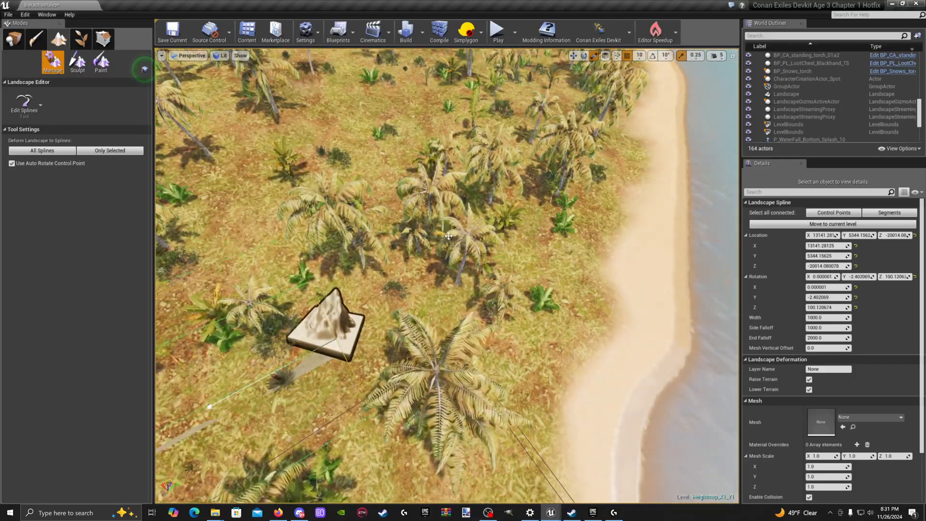
pyautogui.keyDown('ctrl'); pyautogui.click(475, 237); pyautogui.keyUp('ctrl')
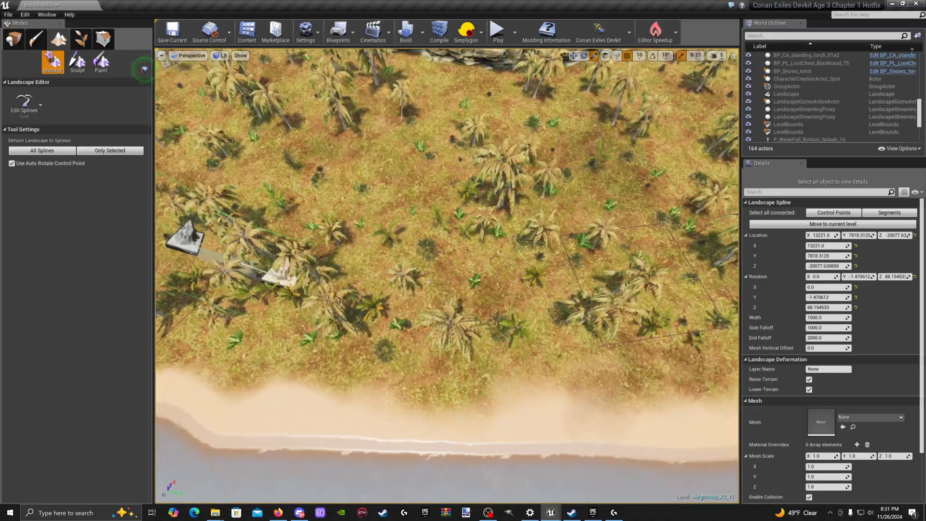
pyautogui.keyDown('ctrl'); pyautogui.click(428, 282); pyautogui.keyUp('ctrl')
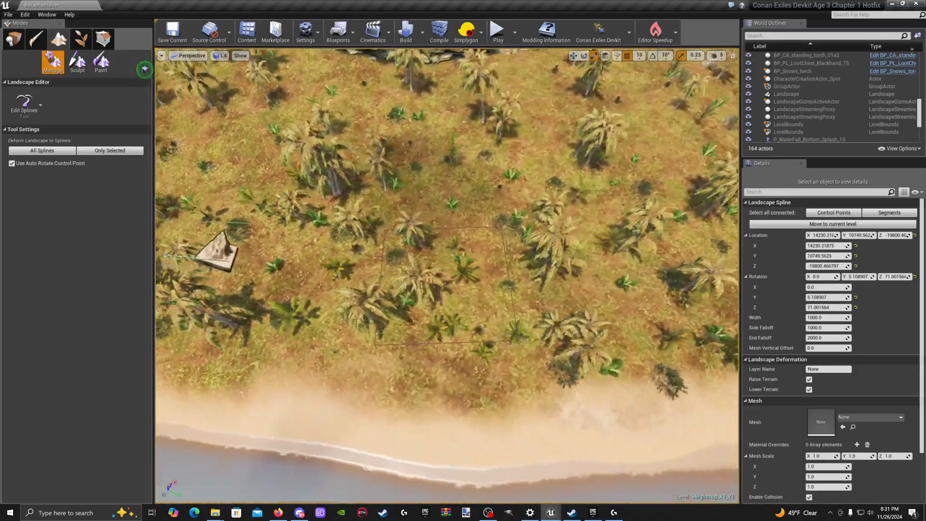
# Step: Extend the landscape spline with two more control points through the palm grove along the coast
pyautogui.moveTo(428, 282); pyautogui.dragTo(413, 281, button='right')
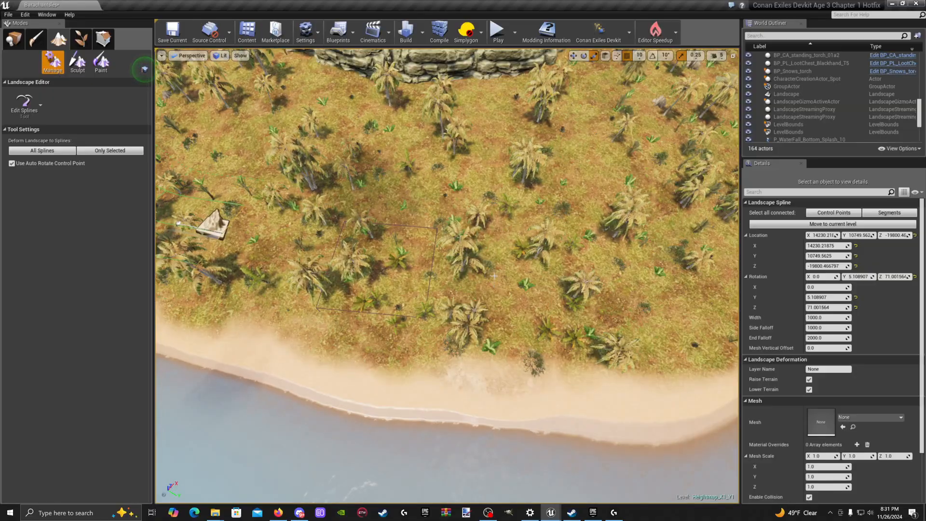
pyautogui.keyDown('ctrl'); pyautogui.click(512, 274); pyautogui.keyUp('ctrl')
pyautogui.moveTo(512, 274)
pyautogui.mouseDown(button='right')
pyautogui.moveTo(608, 241)
pyautogui.moveTo(597, 253)
pyautogui.moveTo(520, 258)
pyautogui.mouseUp(button='right')
pyautogui.press('w')
pyautogui.press('s')
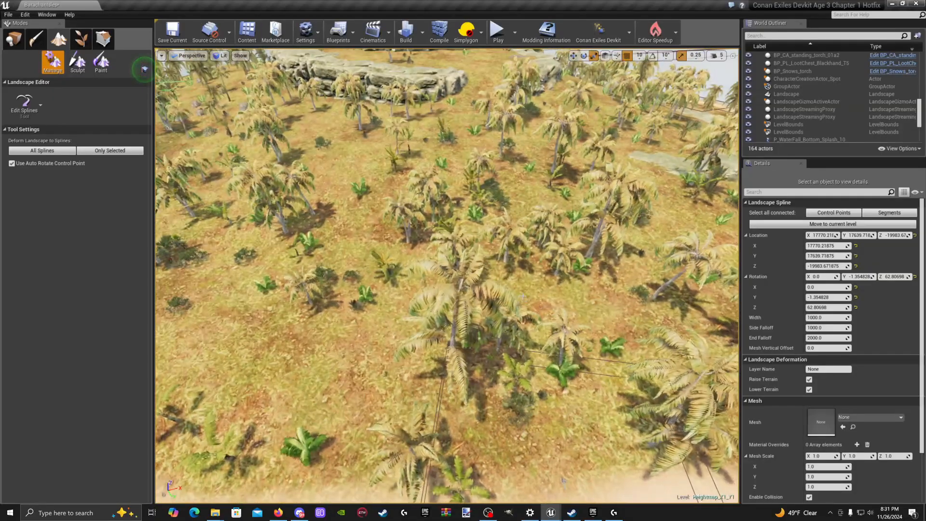
pyautogui.keyDown('ctrl'); pyautogui.click(527, 294); pyautogui.keyUp('ctrl')
pyautogui.moveTo(527, 295); pyautogui.dragTo(501, 303, button='right')
pyautogui.press('d')
pyautogui.press('s')
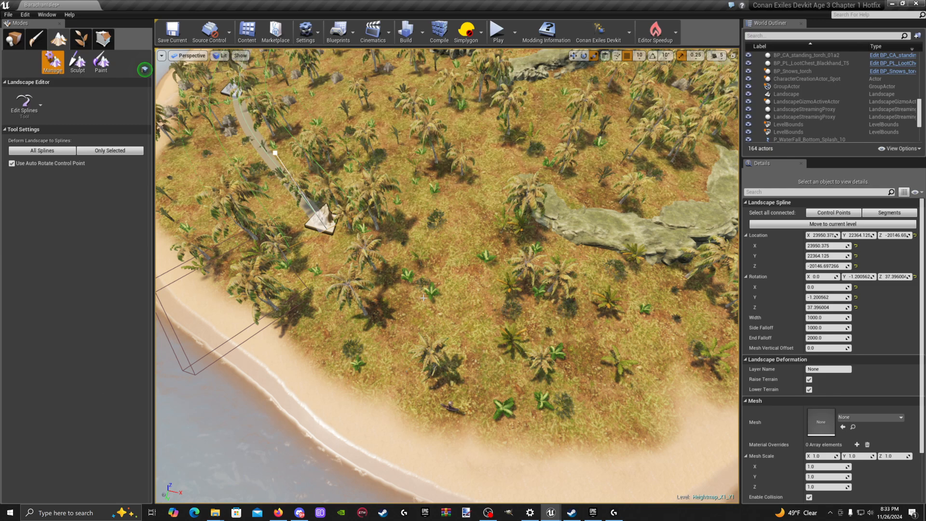
# Step: Open Task Manager in its detailed view and examine the status of the Unreal Engine process and its windows
pyautogui.moveTo(592, 512)
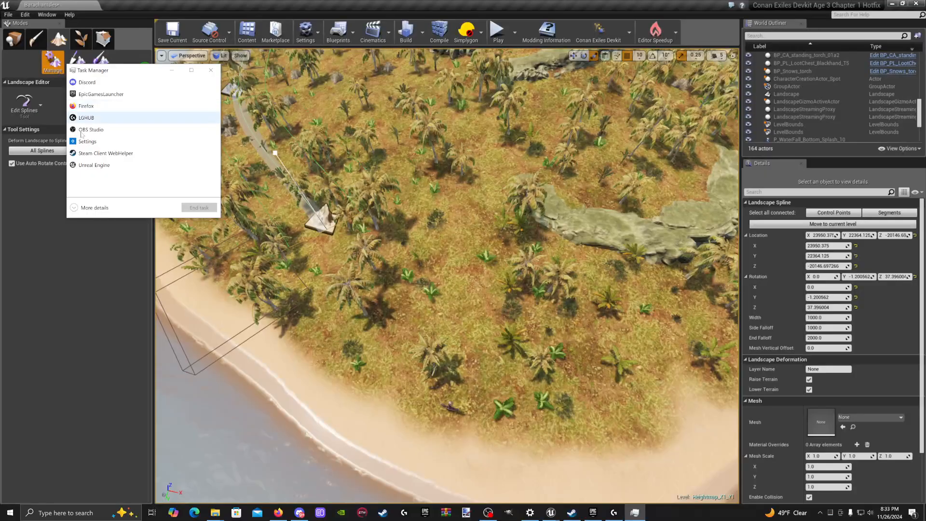
pyautogui.click(96, 94)
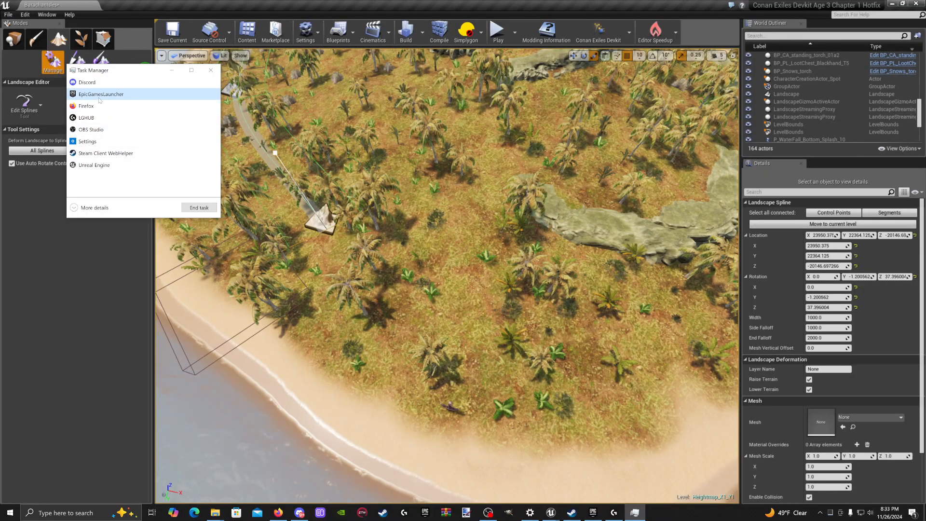
pyautogui.click(92, 165)
pyautogui.click(108, 207)
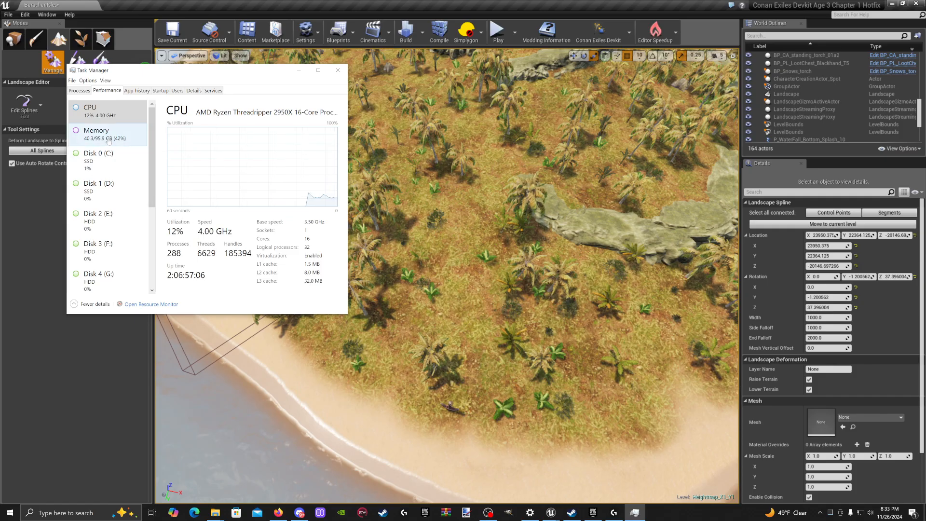
pyautogui.click(84, 91)
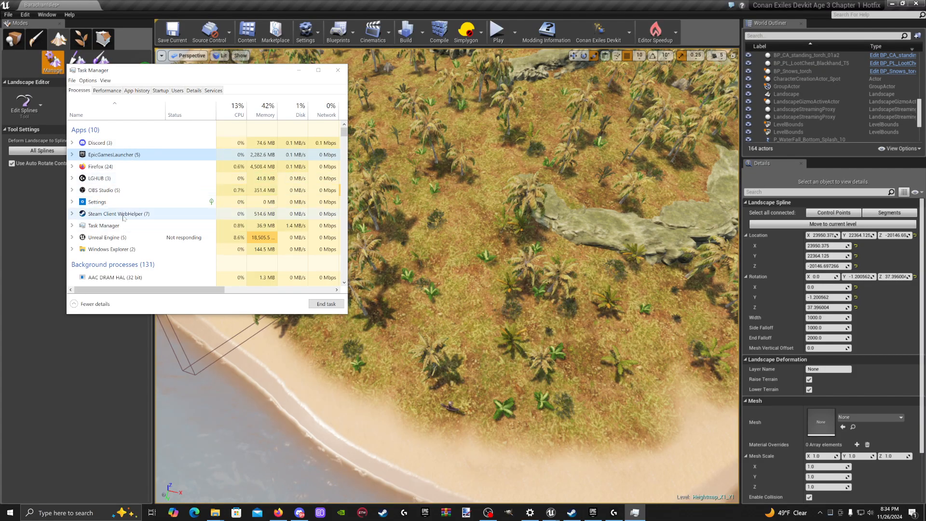
pyautogui.doubleClick(118, 238)
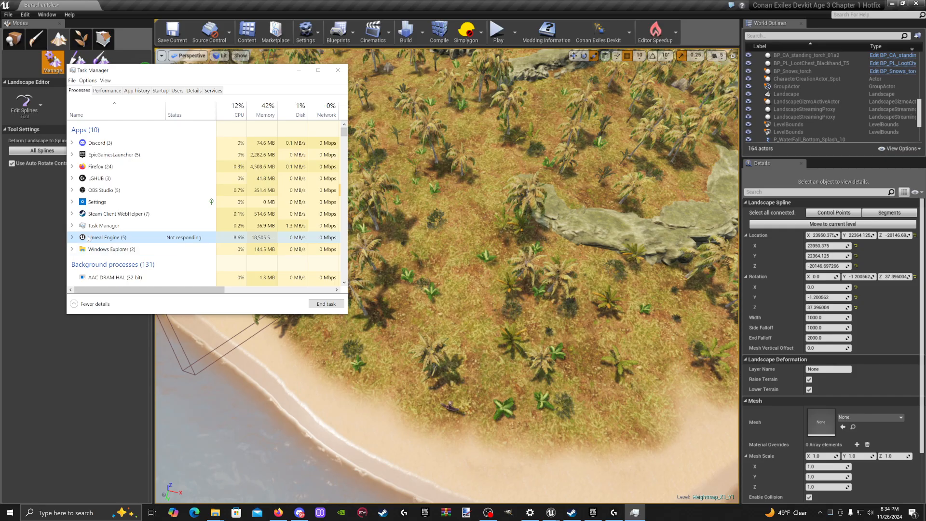
pyautogui.scroll(-1, 182, 252)
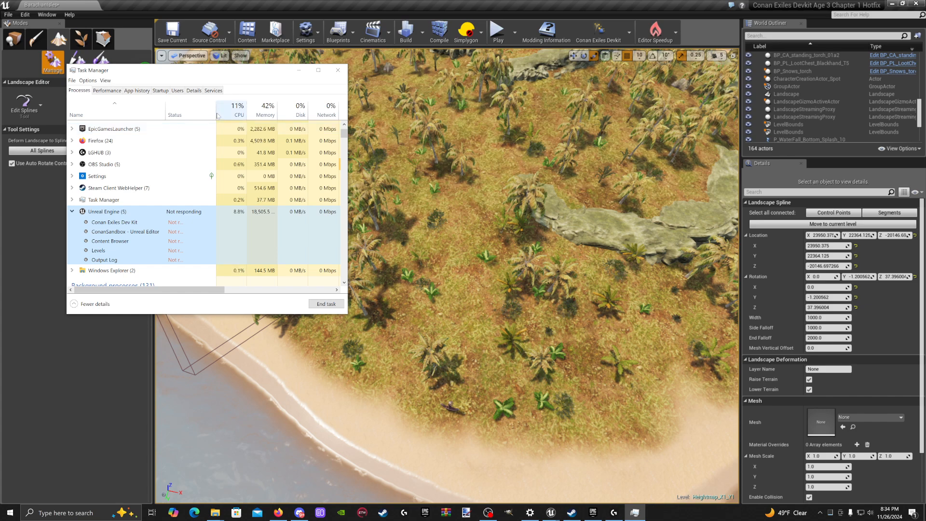
pyautogui.moveTo(217, 115); pyautogui.dragTo(215, 113)
pyautogui.click(167, 258)
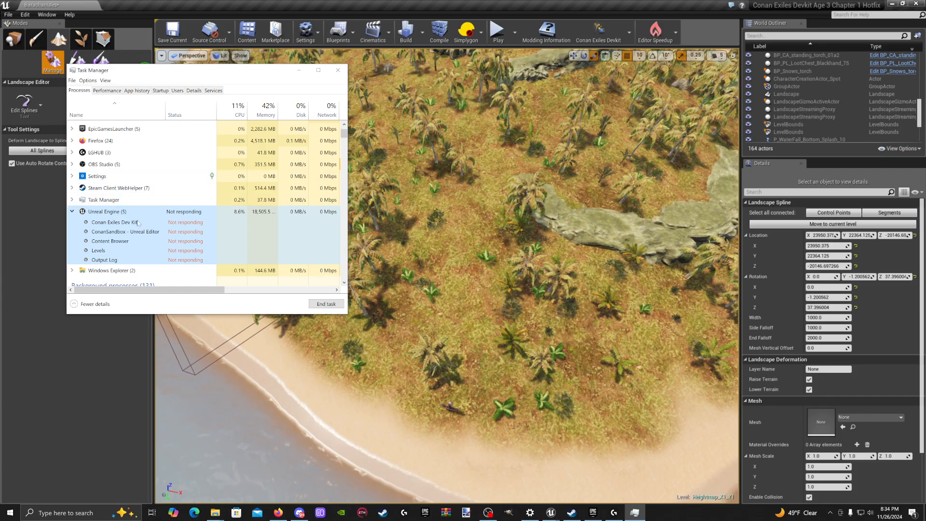
pyautogui.rightClick(182, 234)
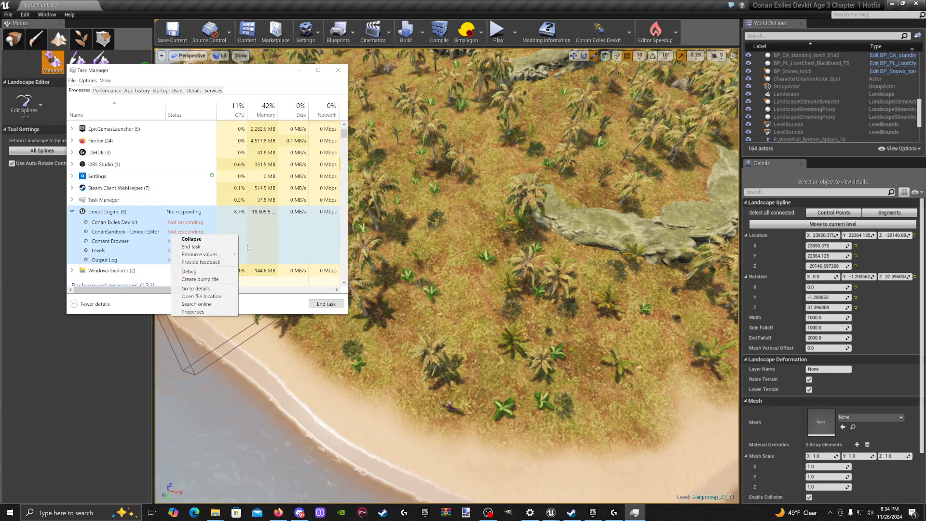
pyautogui.press('Escape')
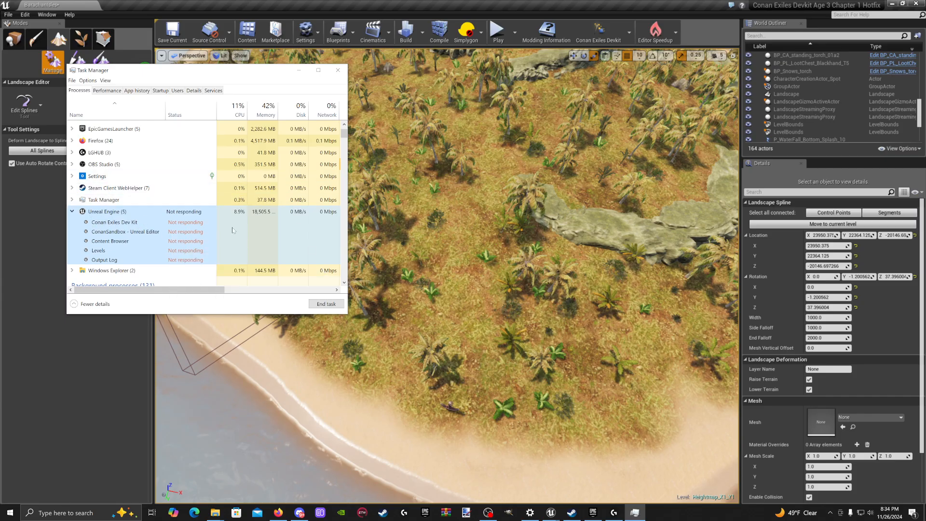
pyautogui.rightClick(204, 238)
pyautogui.click(228, 273)
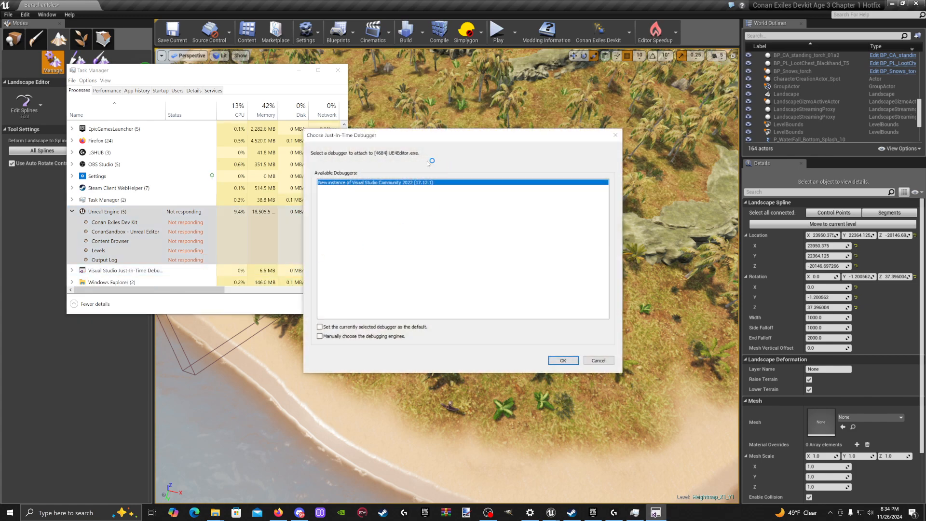
pyautogui.click(598, 360)
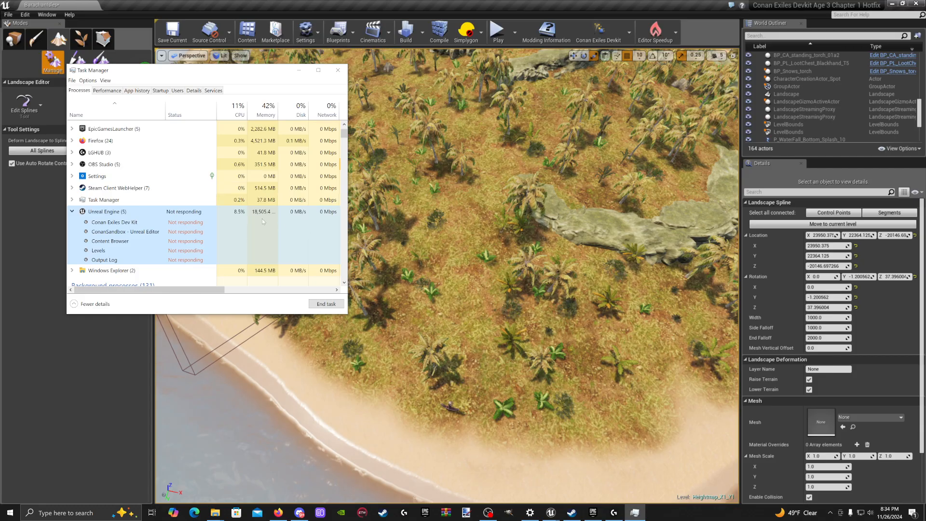
pyautogui.click(338, 70)
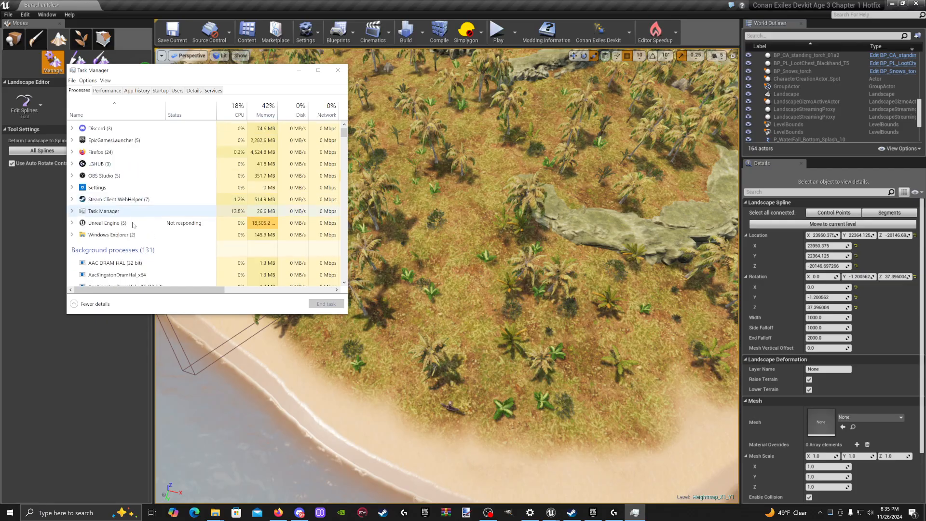
# Step: End the frozen Unreal Engine task in Task Manager and close Task Manager
pyautogui.click(109, 211)
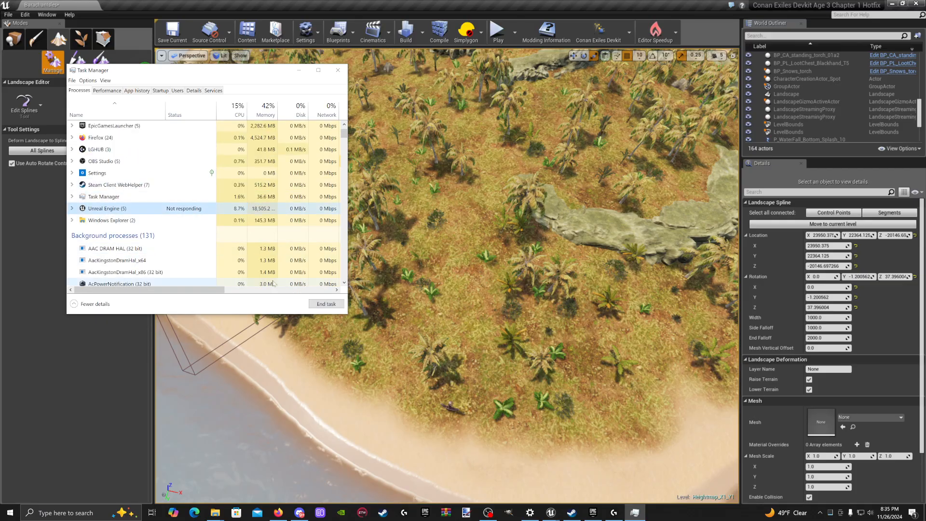
pyautogui.click(326, 304)
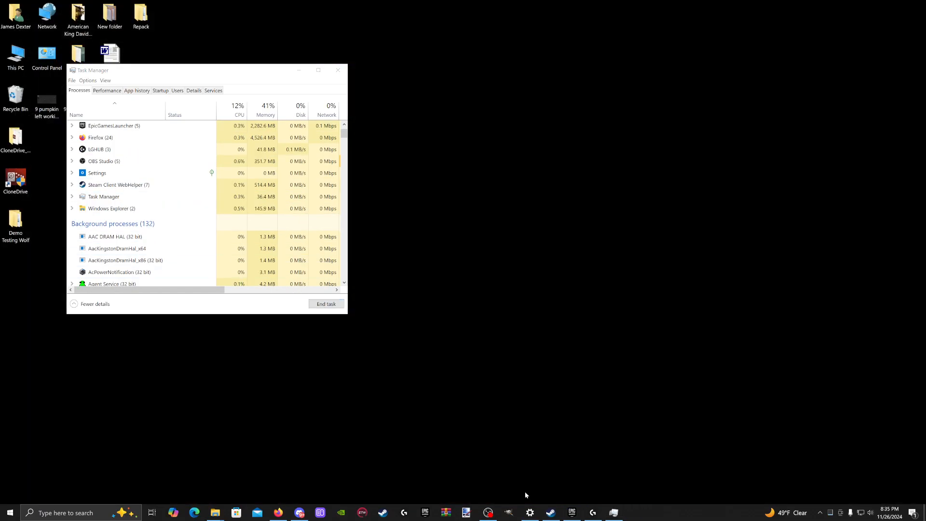
pyautogui.click(341, 73)
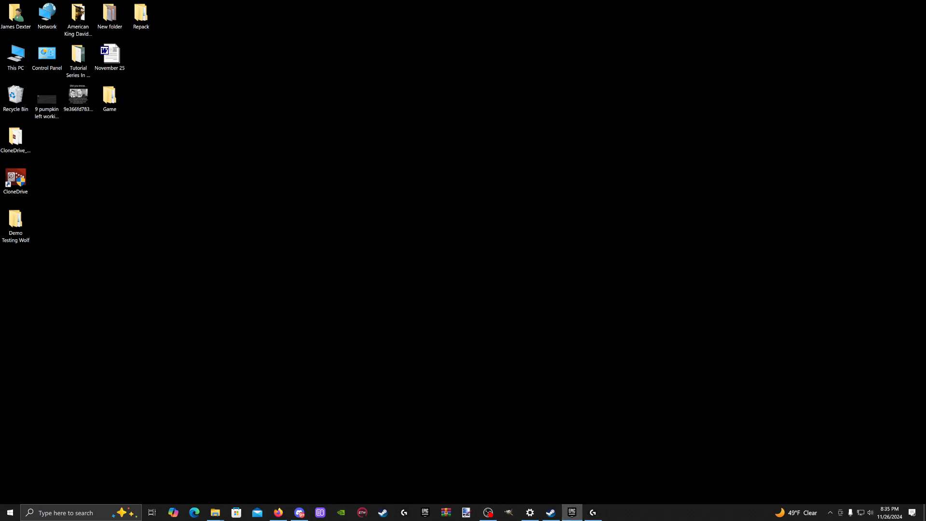
# Step: Switch to the Epic Games Launcher, maximize it and launch the Conan Exiles Dev Kit from its library
pyautogui.moveTo(925, 180); pyautogui.dragTo(615, 154)
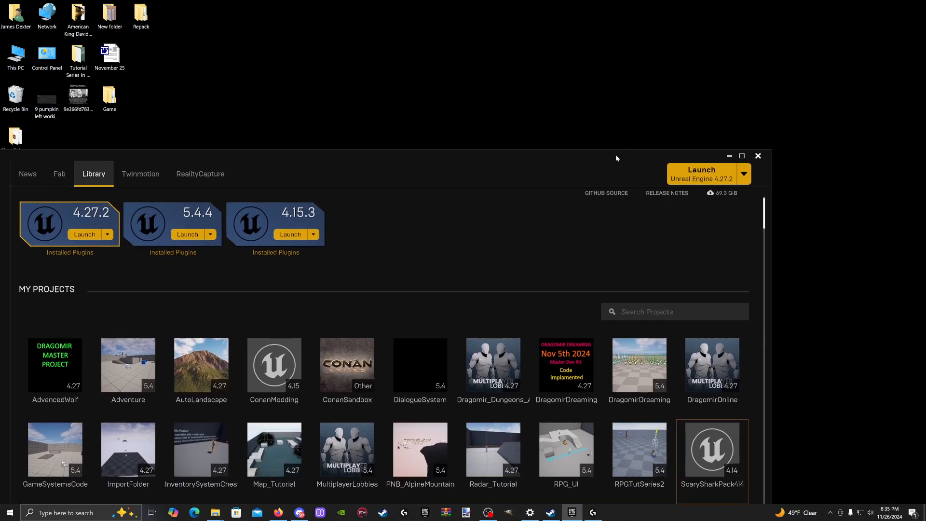
pyautogui.click(742, 156)
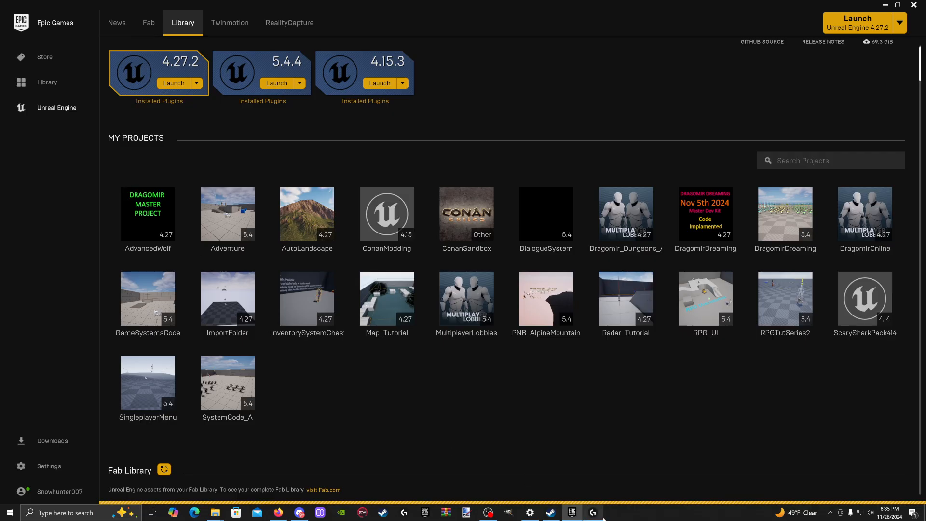
pyautogui.moveTo(594, 516)
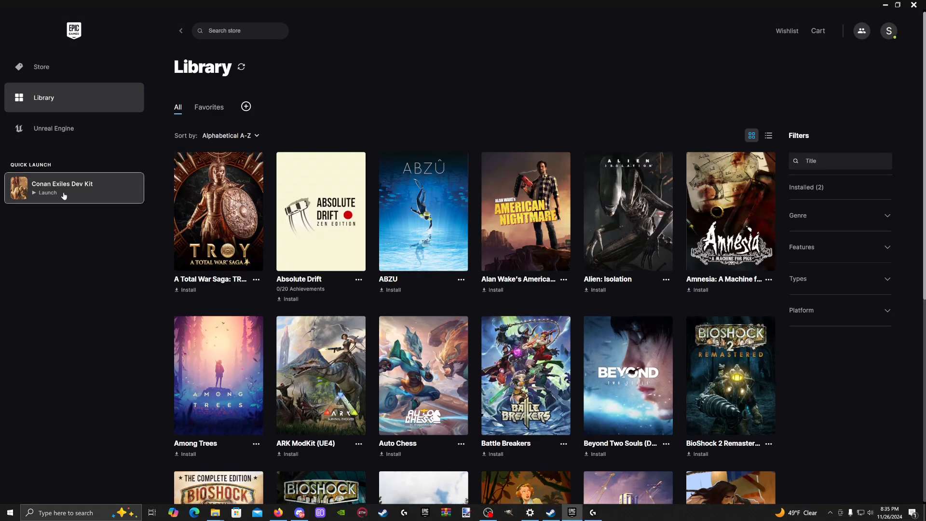
pyautogui.click(64, 195)
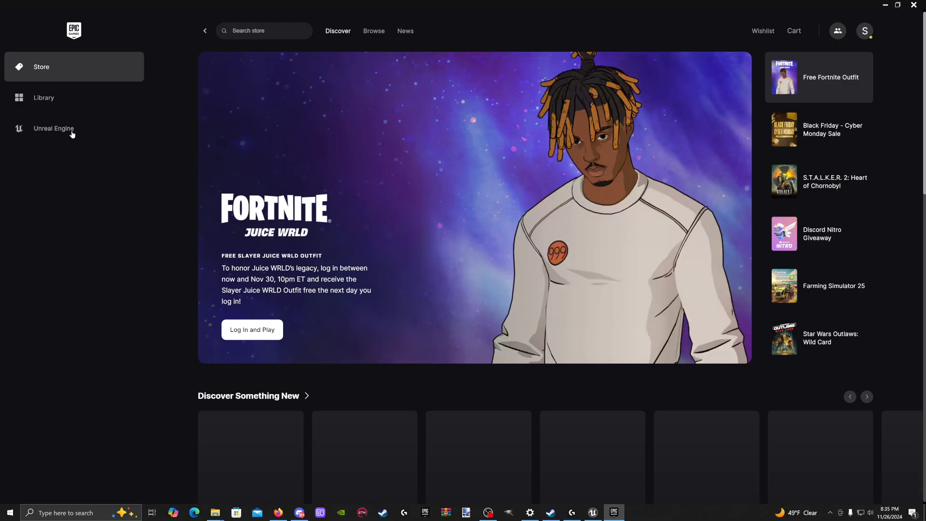
# Step: Return the reopened launcher to its game library and minimize it while the dev kit loads
pyautogui.click(39, 100)
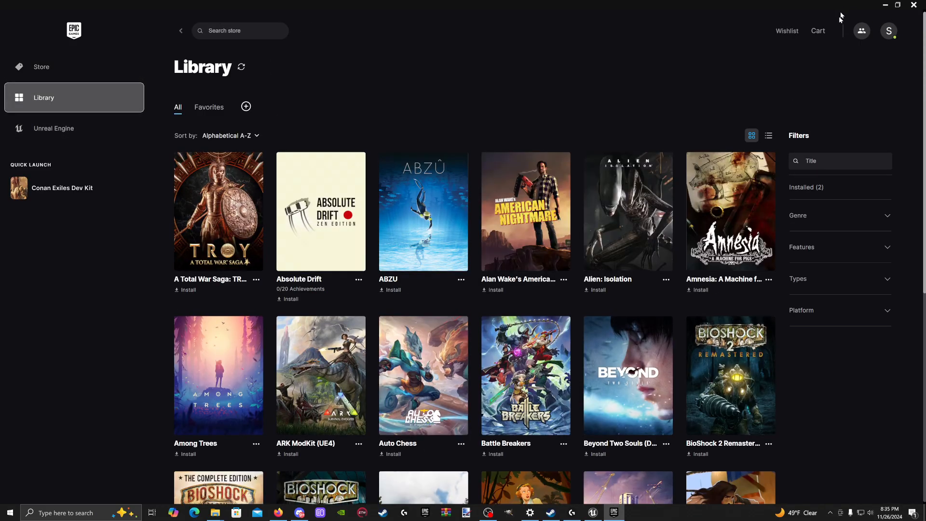
pyautogui.moveTo(842, 15); pyautogui.dragTo(791, 12)
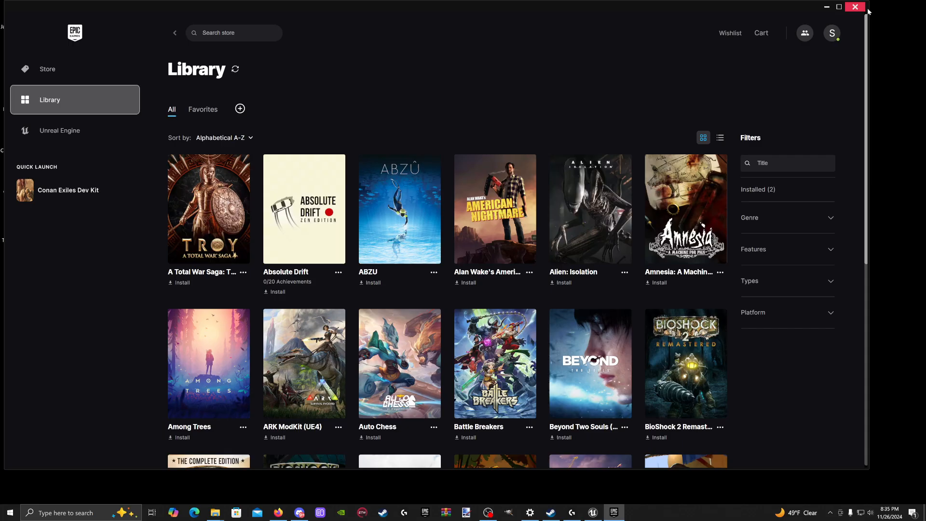
pyautogui.click(839, 7)
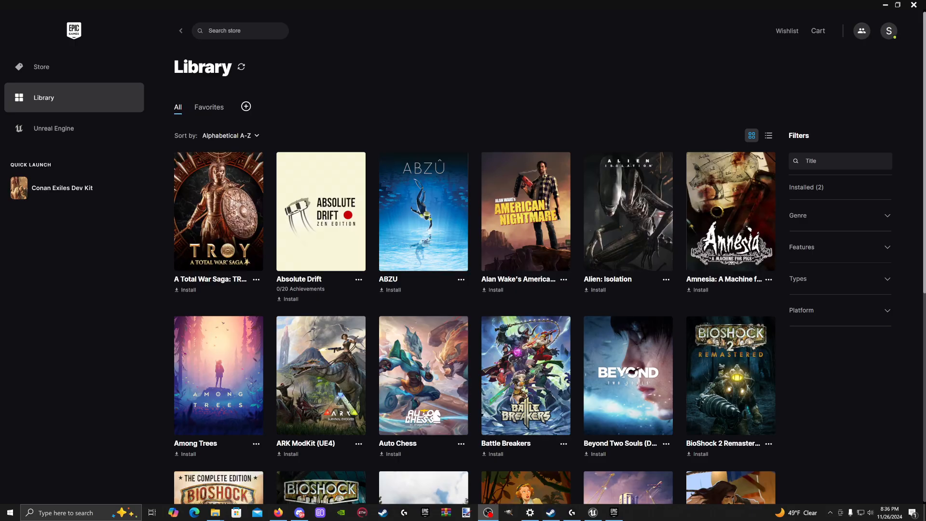
pyautogui.click(885, 5)
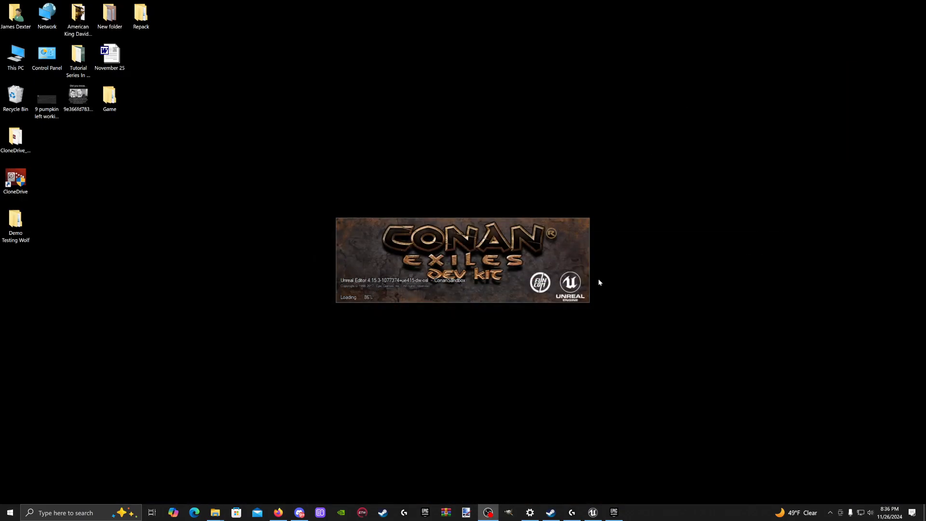
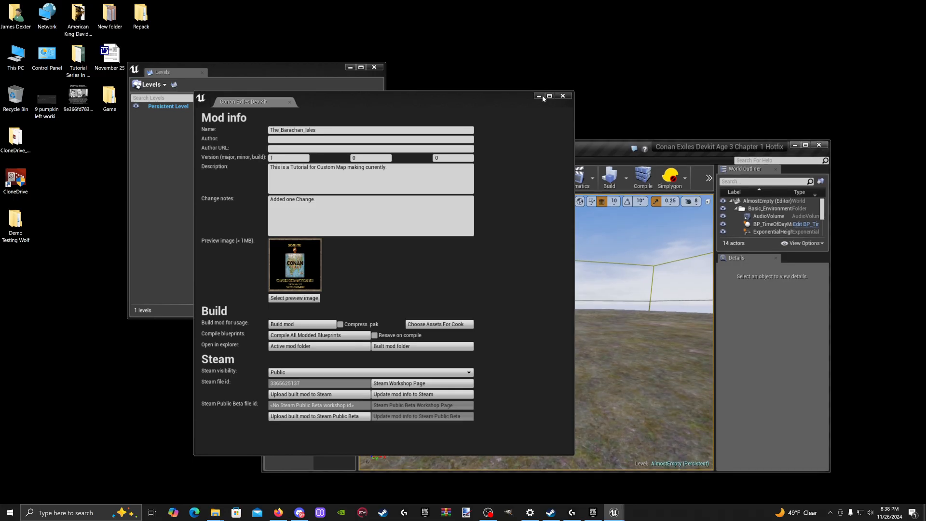
# Step: Close the mod info and Levels windows and maximize the main Conan Exiles Devkit editor window
pyautogui.click(563, 96)
pyautogui.click(374, 68)
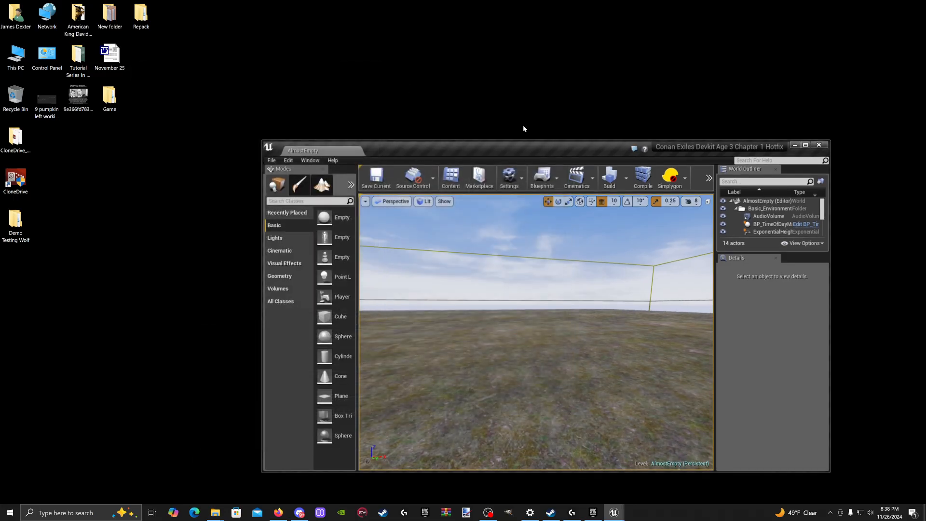
pyautogui.moveTo(526, 146); pyautogui.dragTo(350, 49)
pyautogui.click(629, 49)
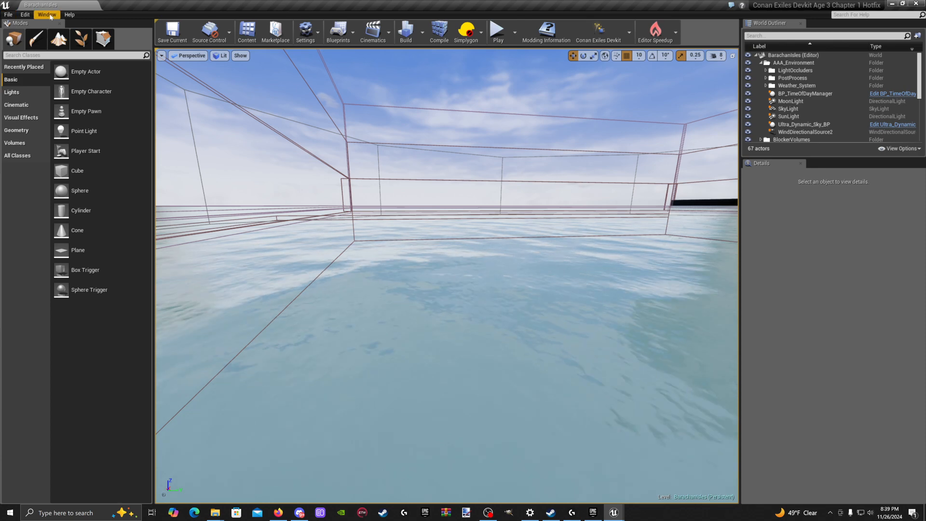
# Step: Load the Heightmap_X1_Y1 sublevel of BarachanIsles as the current level and minimize the levels list
pyautogui.click(46, 15)
pyautogui.click(58, 68)
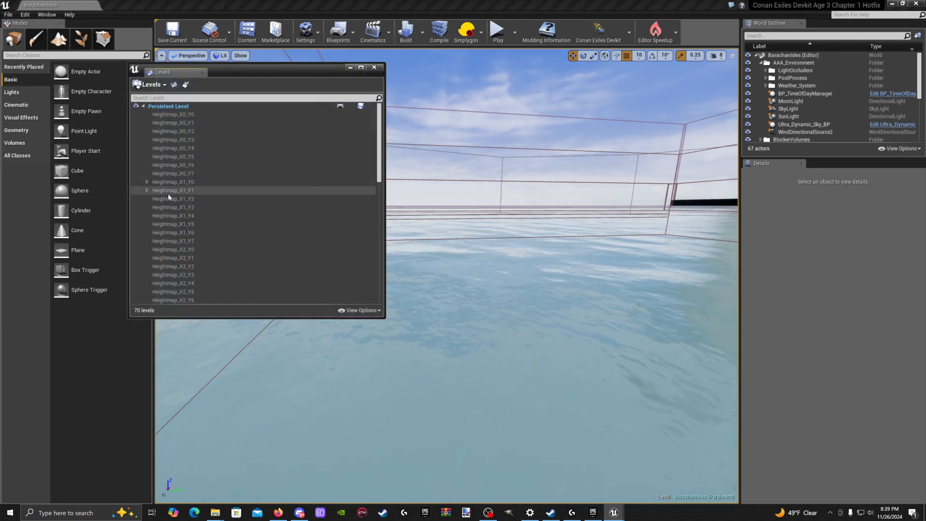
pyautogui.click(192, 181)
pyautogui.doubleClick(175, 190)
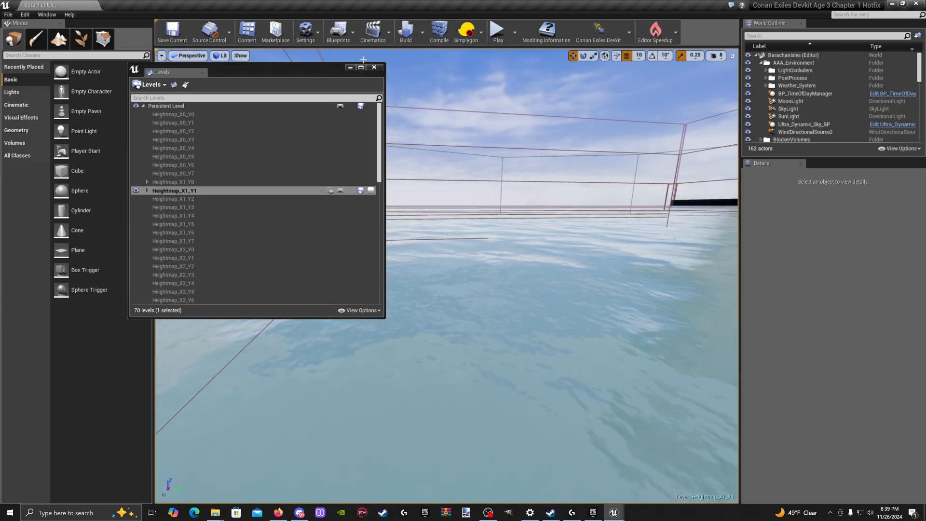
pyautogui.click(350, 68)
# Step: Check the loaded island terrain and the road assets in the mod's Paths folder, and minimize the Content Browser
pyautogui.moveTo(366, 169); pyautogui.dragTo(410, 217, button='right')
pyautogui.press('w')
pyautogui.press('w')
pyautogui.press('s')
pyautogui.press('w')
pyautogui.press('s')
pyautogui.press('w')
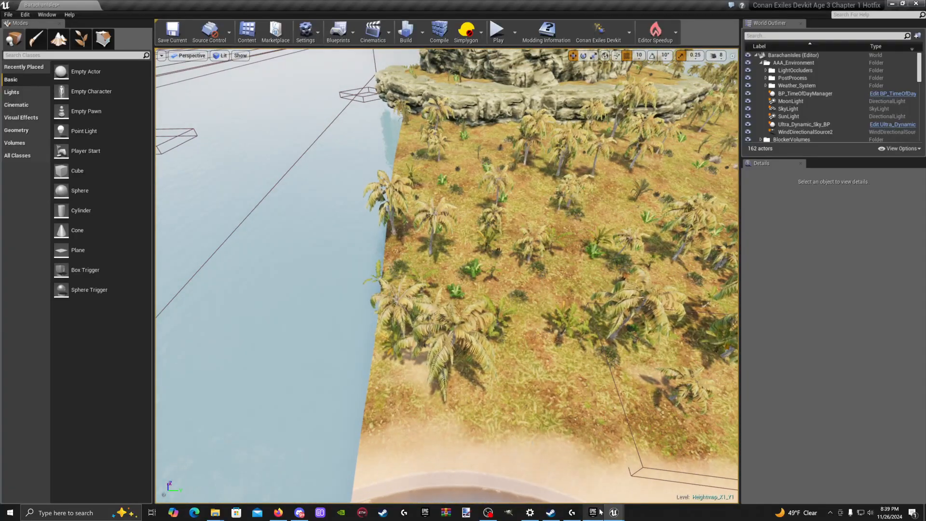
pyautogui.click(619, 513)
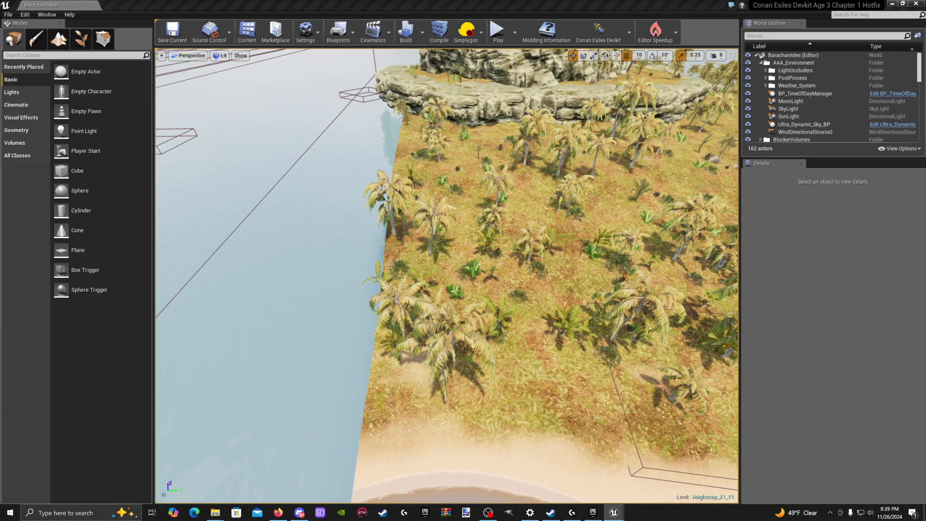
pyautogui.moveTo(925, 139); pyautogui.dragTo(438, 71)
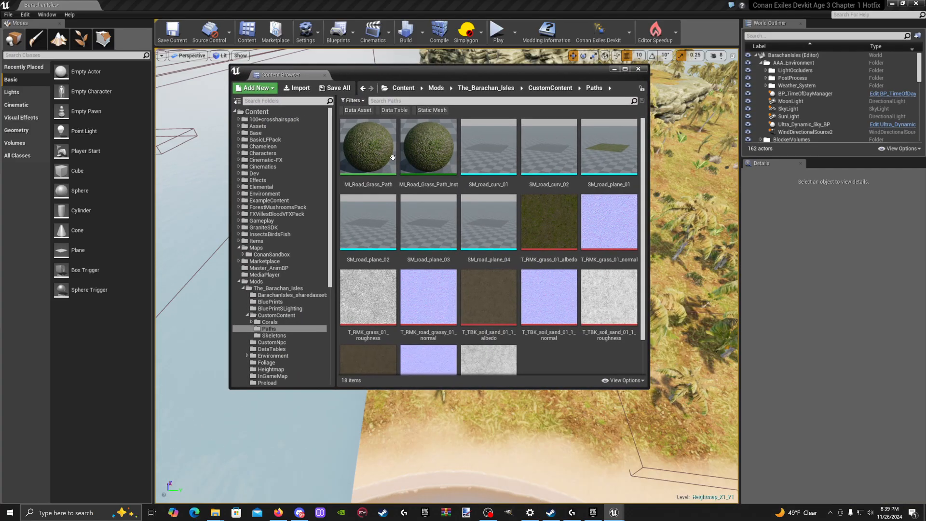
pyautogui.click(613, 68)
# Step: Switch to landscape mode's Manage tools and activate Edit Splines for the island terrain
pyautogui.moveTo(591, 144)
pyautogui.mouseDown(button='right')
pyautogui.moveTo(627, 147)
pyautogui.moveTo(627, 112)
pyautogui.moveTo(626, 166)
pyautogui.mouseUp(button='right')
pyautogui.press('w')
pyautogui.press('s')
pyautogui.click(59, 41)
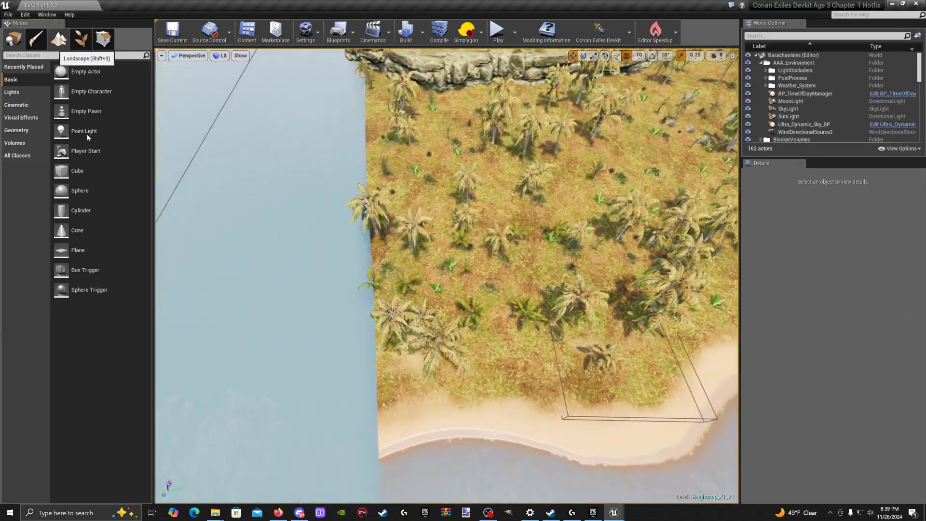
pyautogui.click(52, 61)
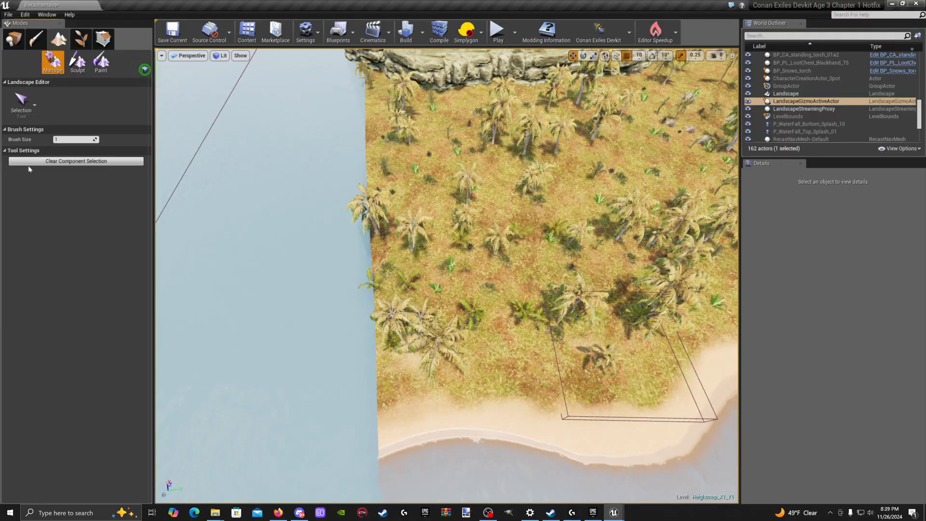
pyautogui.click(22, 105)
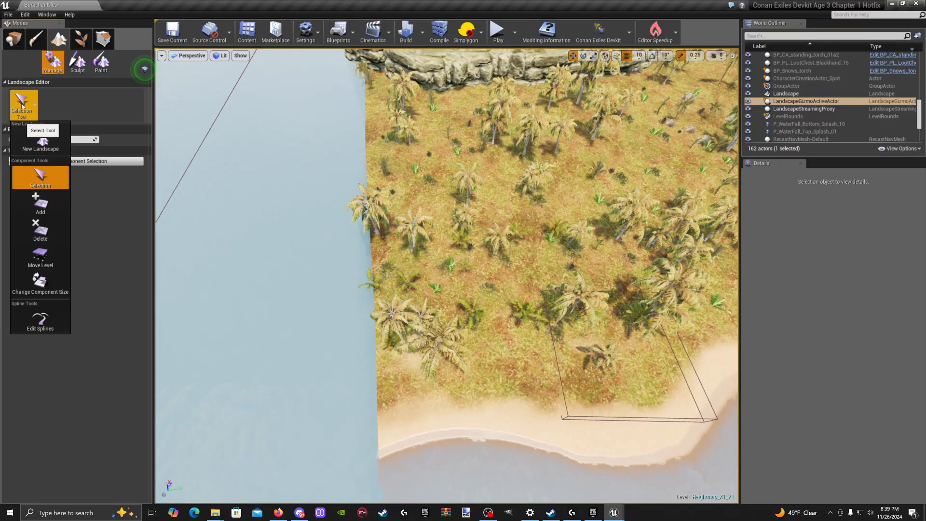
pyautogui.click(40, 319)
# Step: Place two connected spline control points above the beach, at about X 14037, Y 140 and X 13725, Y 4136
pyautogui.scroll(5, 400, 160)
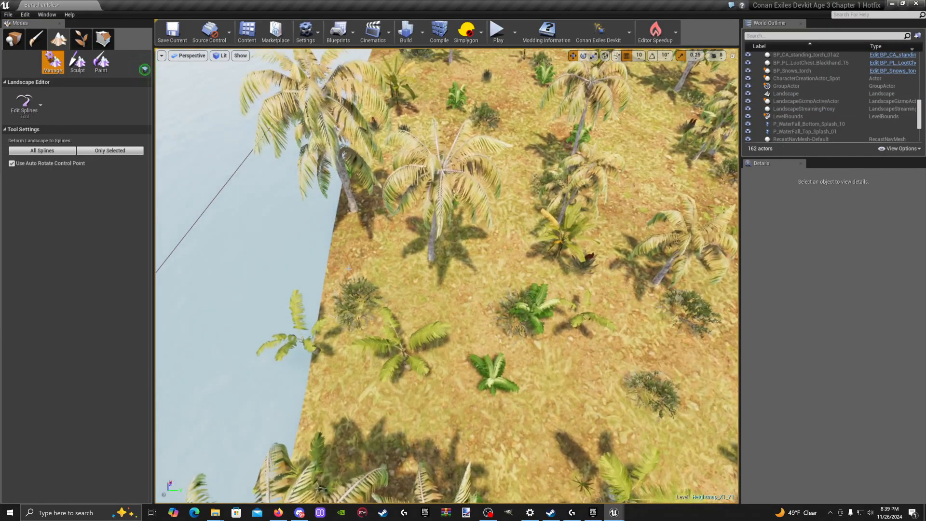
pyautogui.keyDown('ctrl'); pyautogui.click(341, 266); pyautogui.keyUp('ctrl')
pyautogui.scroll(-6, 342, 266)
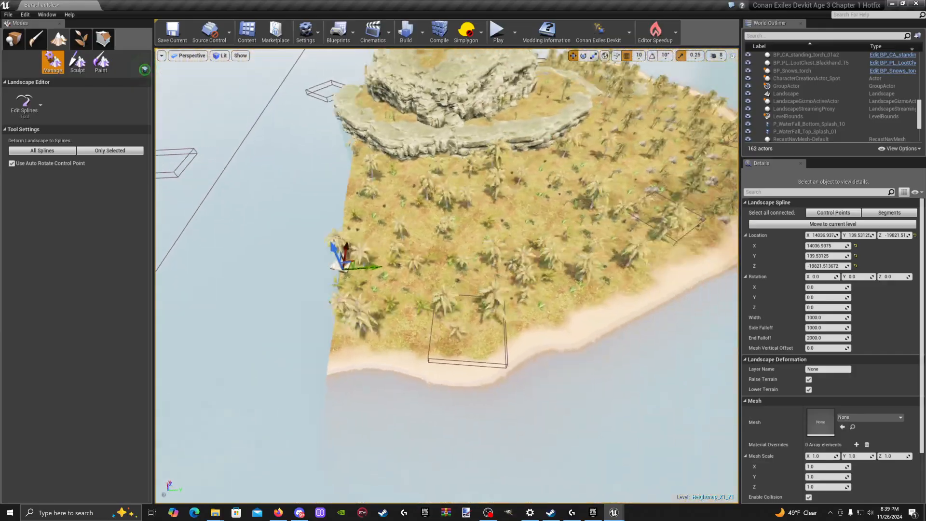
pyautogui.moveTo(341, 266); pyautogui.dragTo(359, 255, button='right')
pyautogui.moveTo(451, 281); pyautogui.dragTo(414, 281, button='right')
pyautogui.scroll(6, 451, 281)
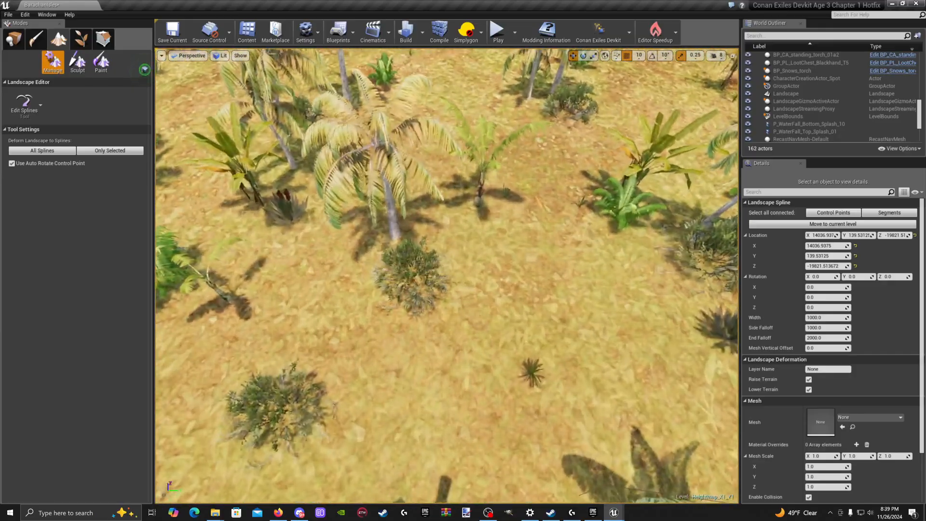
pyautogui.scroll(-6, 451, 281)
pyautogui.keyDown('ctrl'); pyautogui.click(481, 264); pyautogui.keyUp('ctrl')
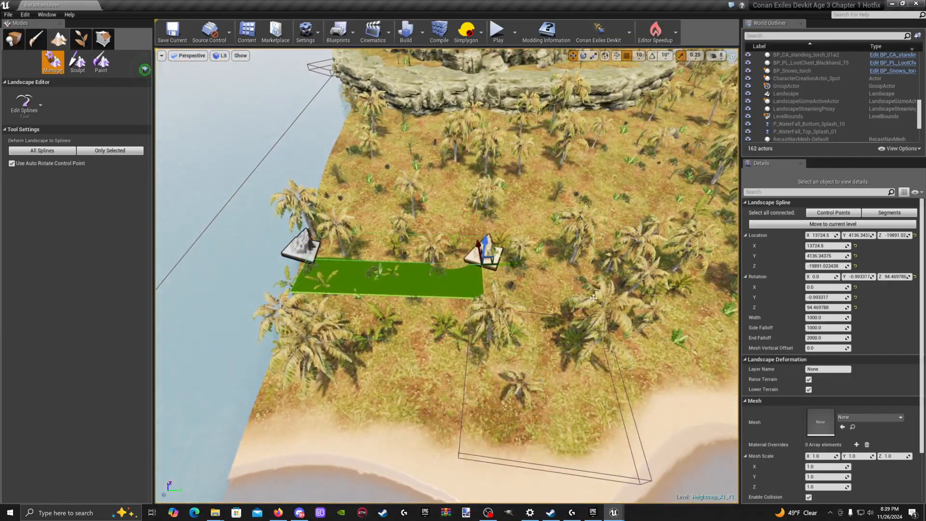
# Step: Select the spline's connecting segment, add one spline mesh entry to it, and reveal its advanced mesh settings
pyautogui.click(889, 213)
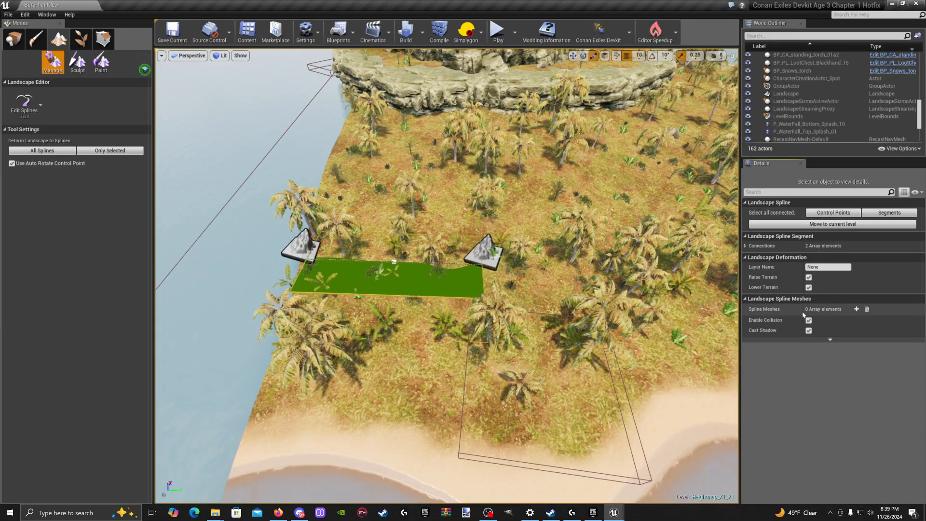
pyautogui.click(857, 309)
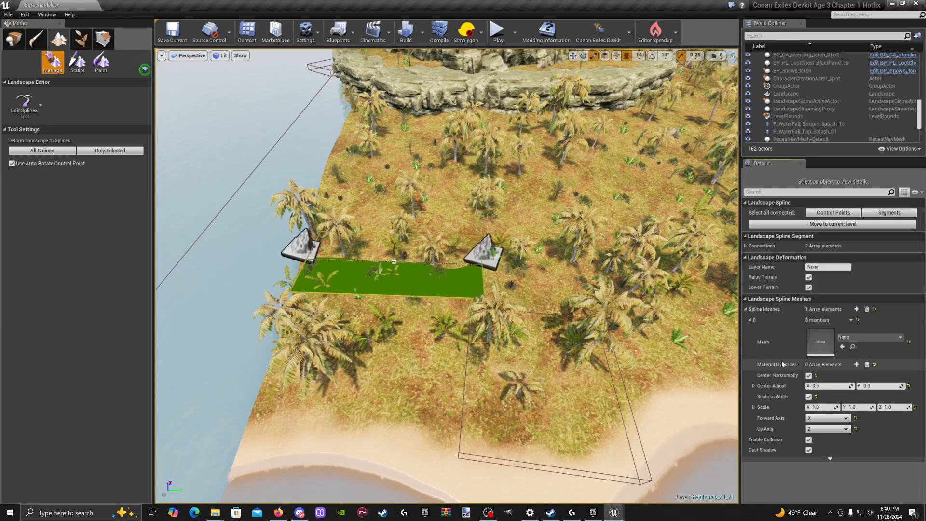
pyautogui.click(828, 459)
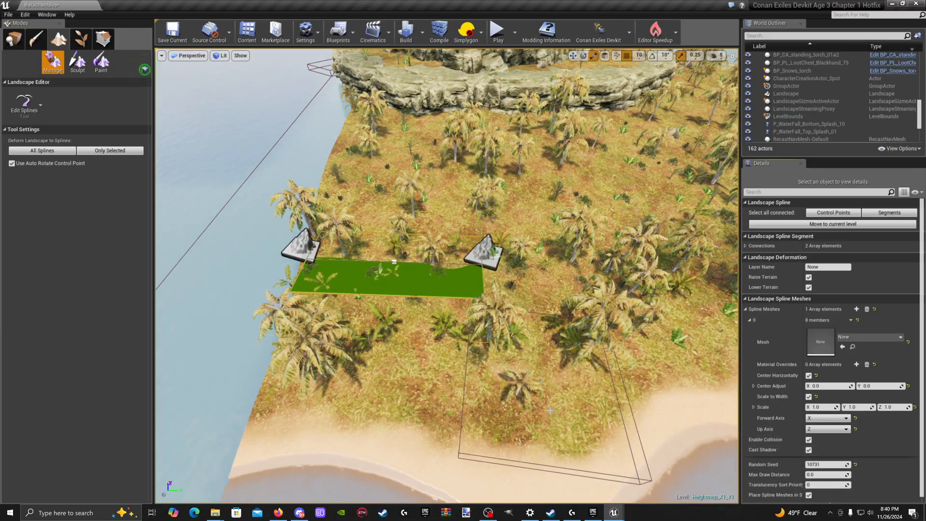
# Step: Assign SM_road_plane_01 from the Paths folder as the segment's spline mesh and close the Content Browser
pyautogui.moveTo(530, 309)
pyautogui.mouseDown(button='right')
pyautogui.moveTo(449, 290)
pyautogui.moveTo(525, 308)
pyautogui.moveTo(518, 306)
pyautogui.mouseUp(button='right')
pyautogui.press('w')
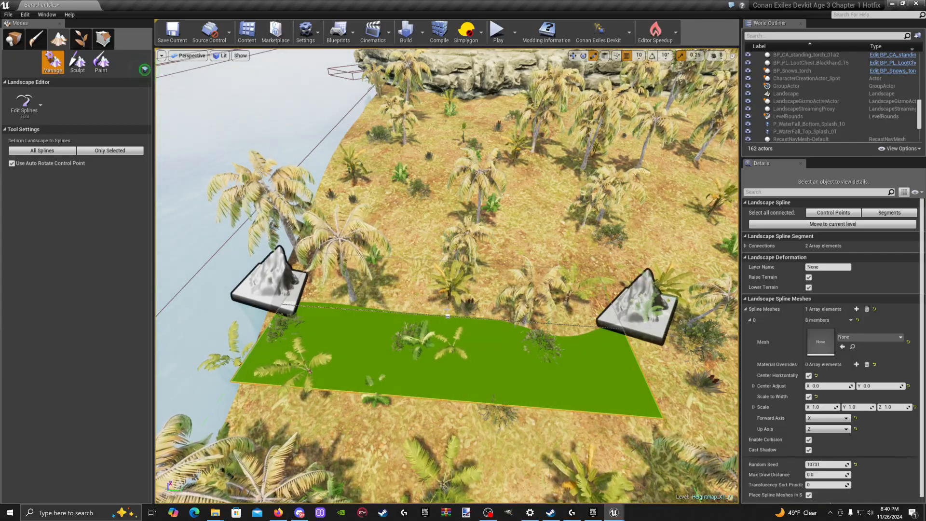
pyautogui.moveTo(487, 320); pyautogui.dragTo(501, 310, button='right')
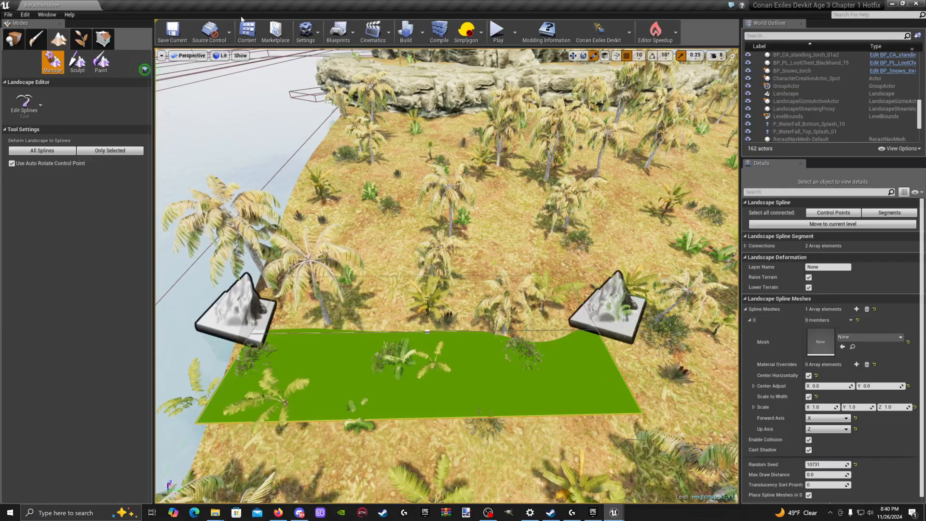
pyautogui.click(247, 32)
pyautogui.moveTo(455, 79); pyautogui.dragTo(386, 79)
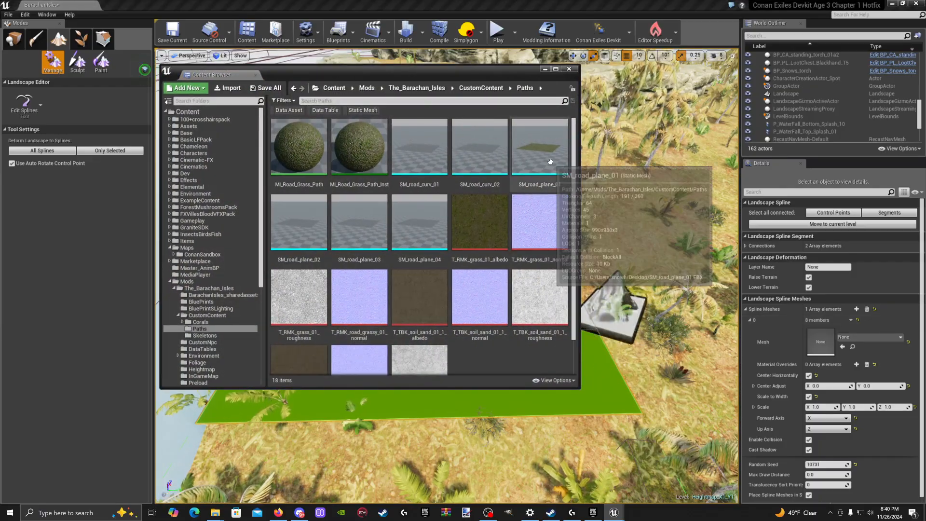
pyautogui.moveTo(539, 145); pyautogui.dragTo(822, 342)
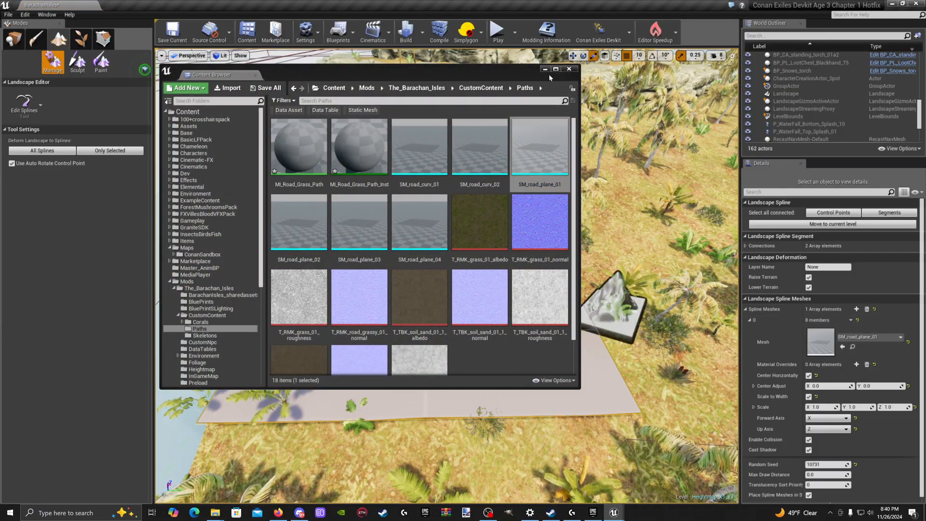
pyautogui.click(569, 69)
# Step: Set the spline mesh's scale to 0.21 on X, Y and Z
pyautogui.click(822, 407)
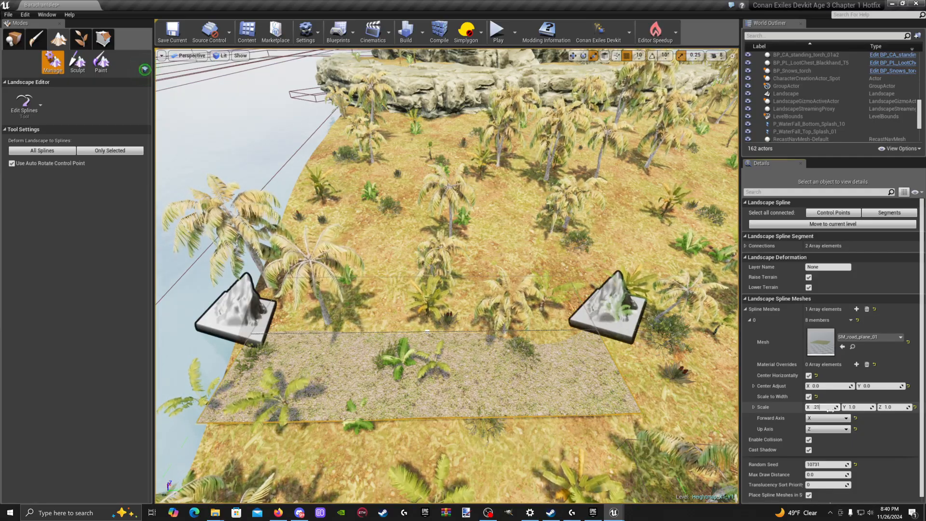
pyautogui.click(858, 406)
pyautogui.press('BackSpace')
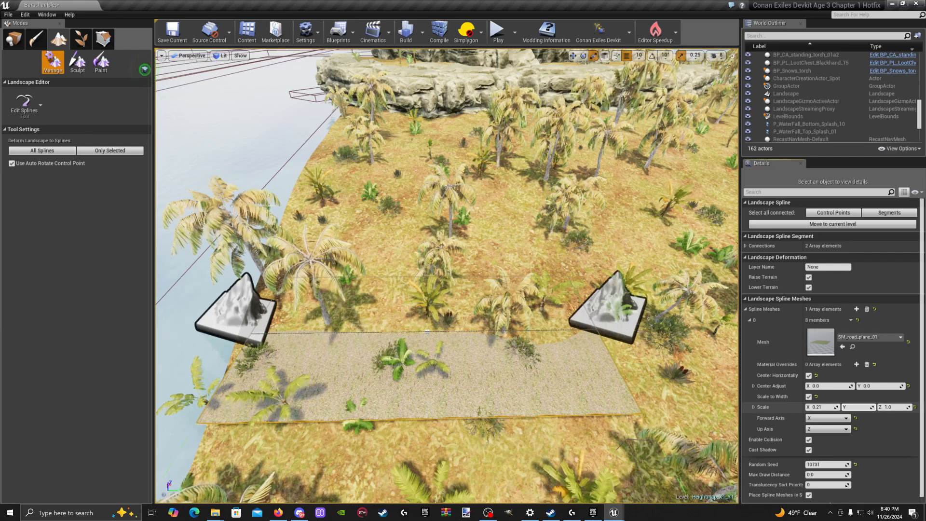
pyautogui.write('.21')
pyautogui.click(887, 407)
pyautogui.press('BackSpace')
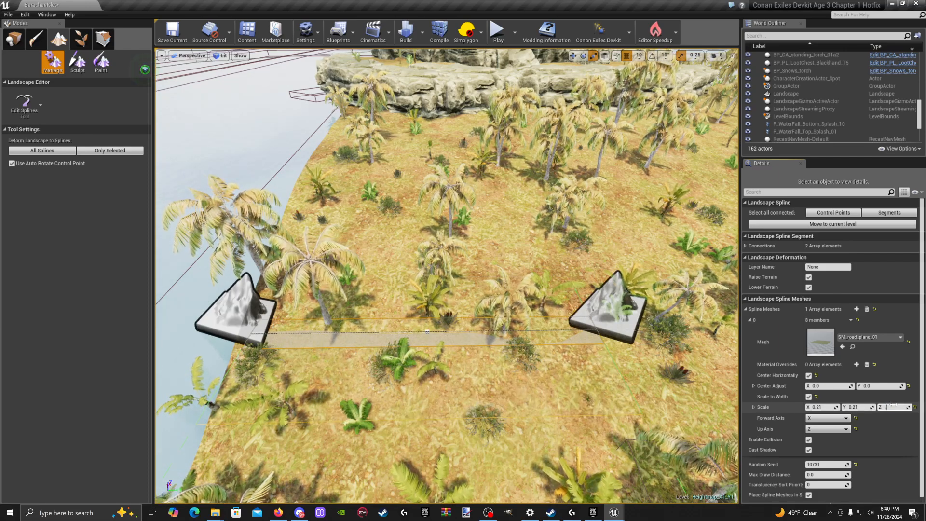
pyautogui.write('.21')
pyautogui.press('Return')
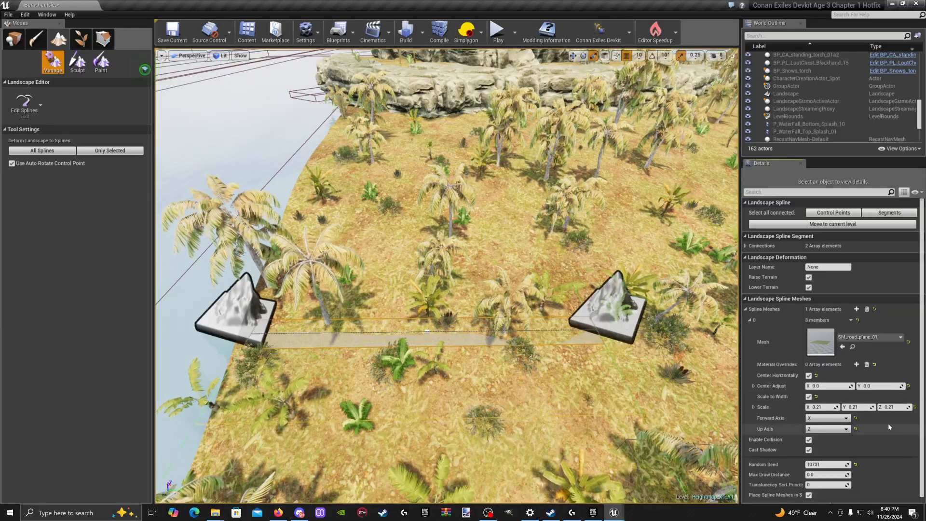
pyautogui.press('w')
pyautogui.moveTo(554, 313)
pyautogui.mouseDown(button='right')
pyautogui.moveTo(528, 318)
pyautogui.moveTo(545, 316)
pyautogui.mouseUp(button='right')
pyautogui.press('s')
pyautogui.press('w')
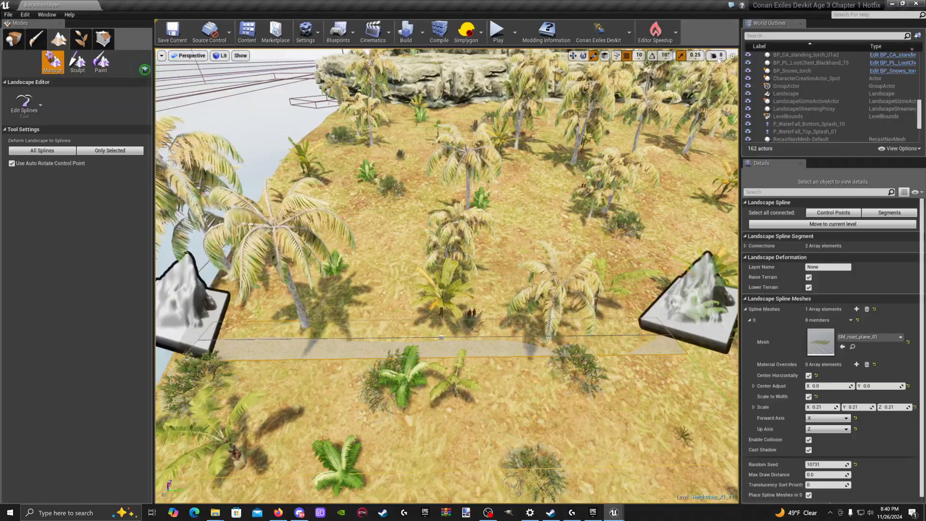
pyautogui.click(718, 57)
pyautogui.press('w')
pyautogui.moveTo(545, 290); pyautogui.dragTo(569, 297, button='right')
pyautogui.press('s')
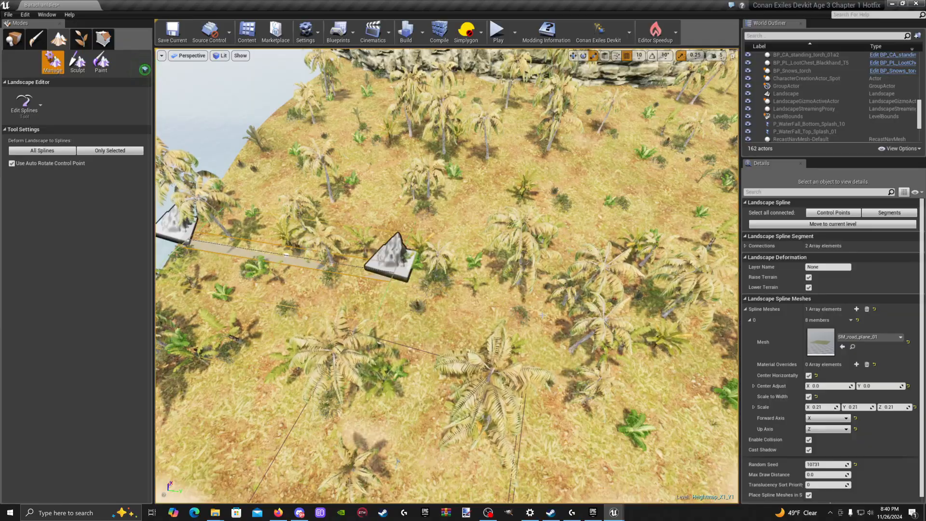
pyautogui.keyDown('ctrl'); pyautogui.click(543, 317); pyautogui.keyUp('ctrl')
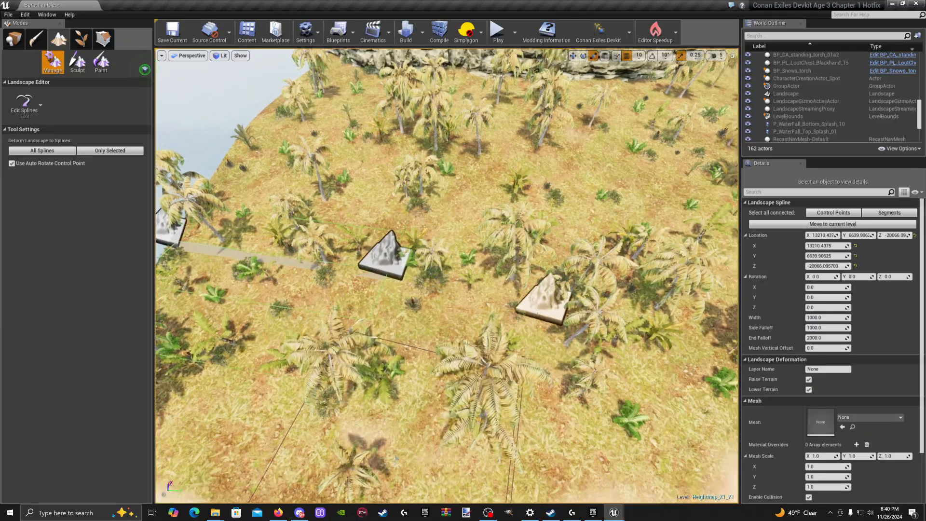
pyautogui.press('s')
pyautogui.moveTo(538, 313); pyautogui.dragTo(590, 308, button='right')
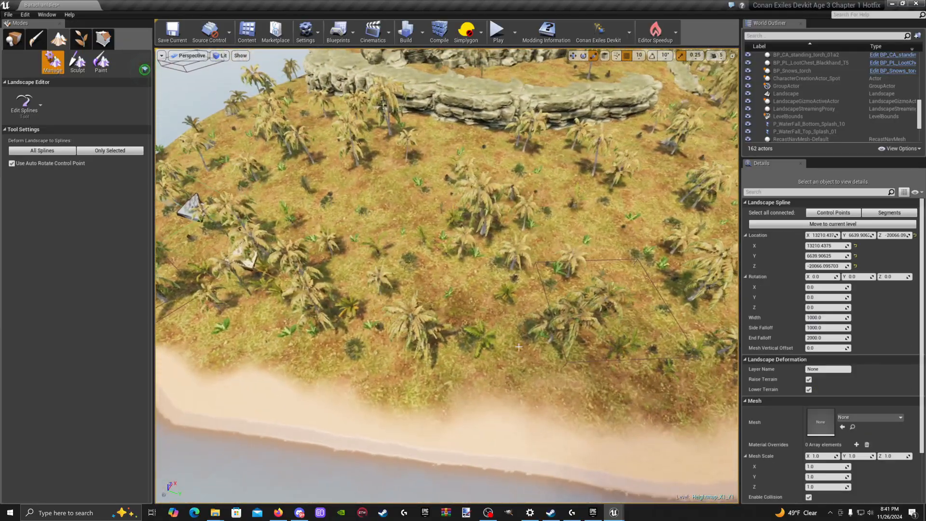
pyautogui.keyDown('ctrl'); pyautogui.click(515, 327); pyautogui.keyUp('ctrl')
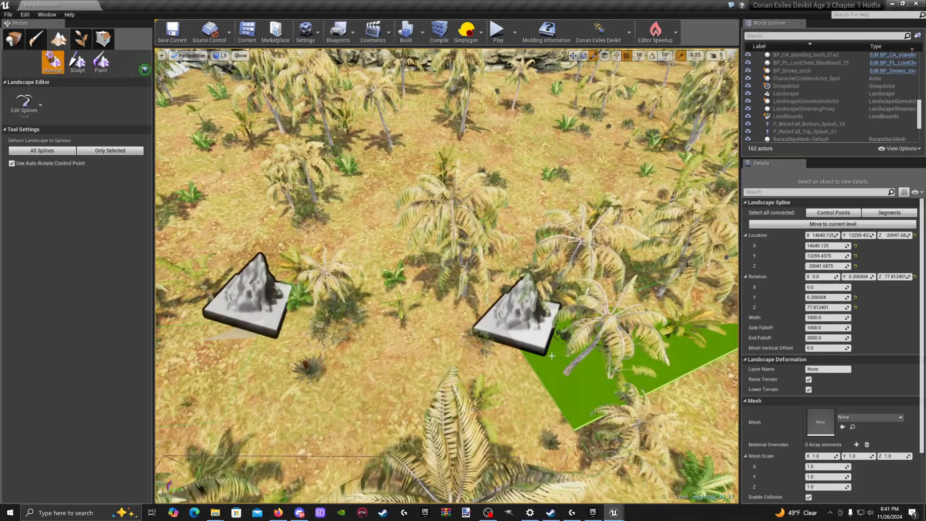
pyautogui.hotkey('ctrl', 'z')
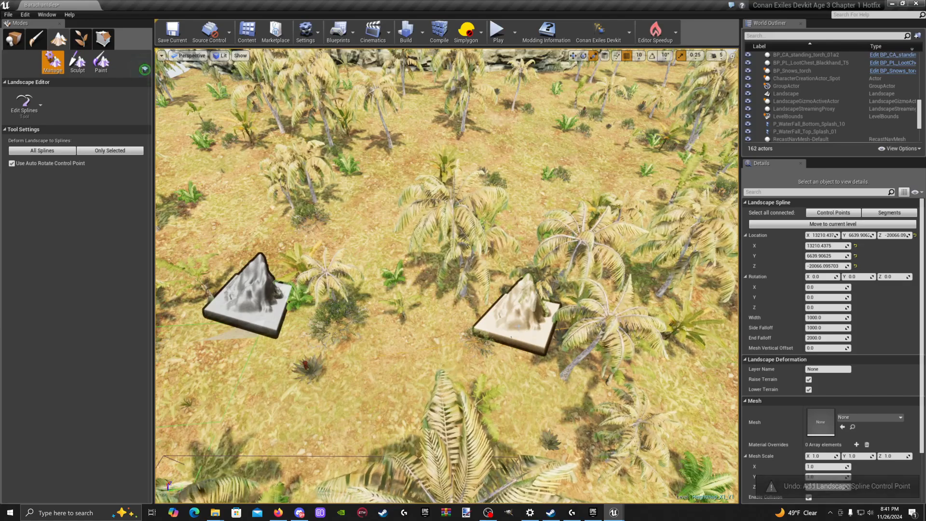
pyautogui.press('Delete')
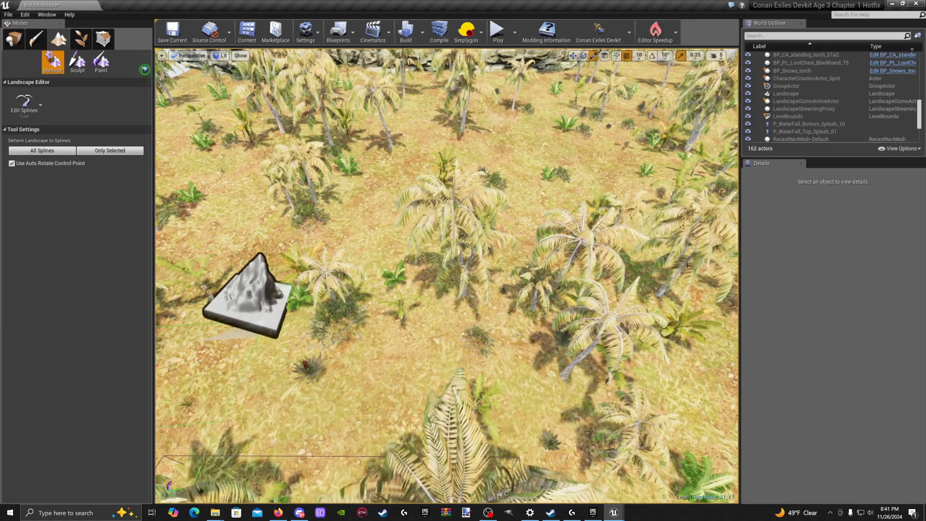
# Step: Extend the road from its inland end point with three connected control points, reaching about X 17976, Y 16970
pyautogui.click(252, 299)
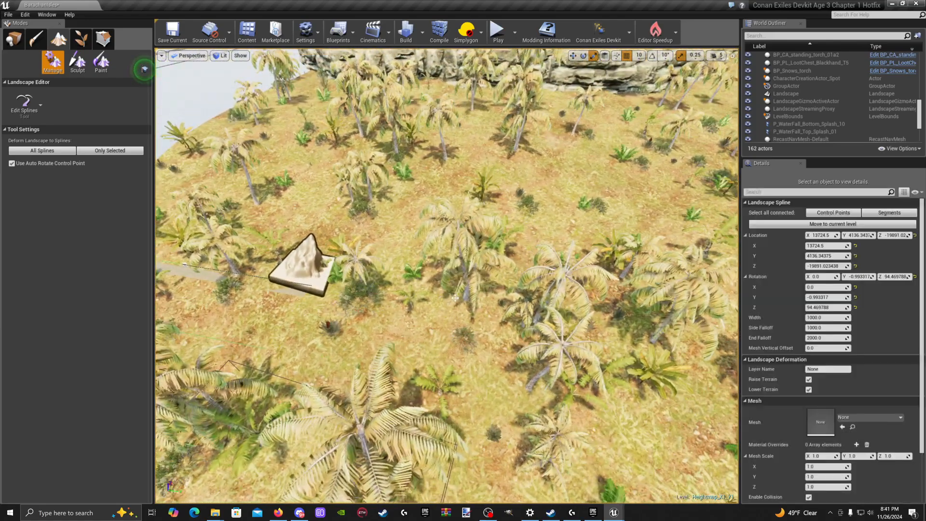
pyautogui.keyDown('ctrl'); pyautogui.click(458, 299); pyautogui.keyUp('ctrl')
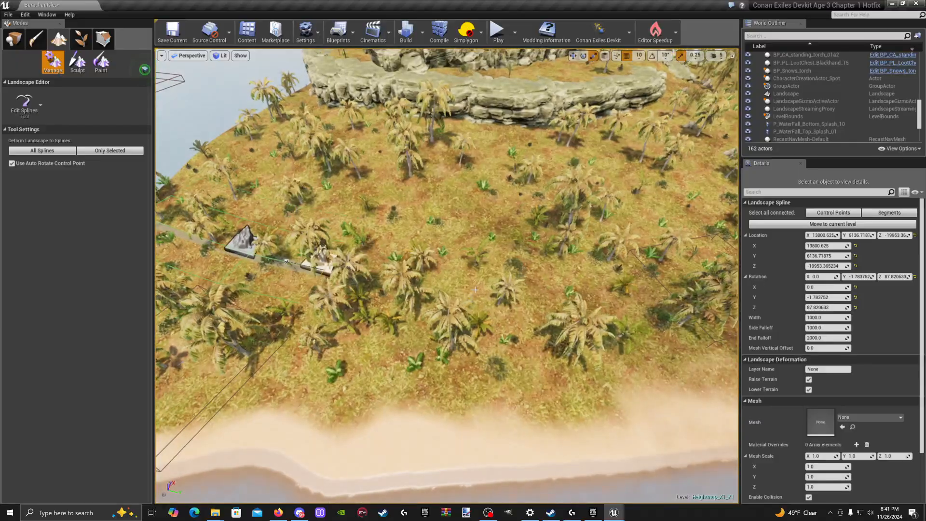
pyautogui.keyDown('ctrl'); pyautogui.click(475, 289); pyautogui.keyUp('ctrl')
pyautogui.press('d')
pyautogui.moveTo(475, 289); pyautogui.dragTo(425, 289, button='right')
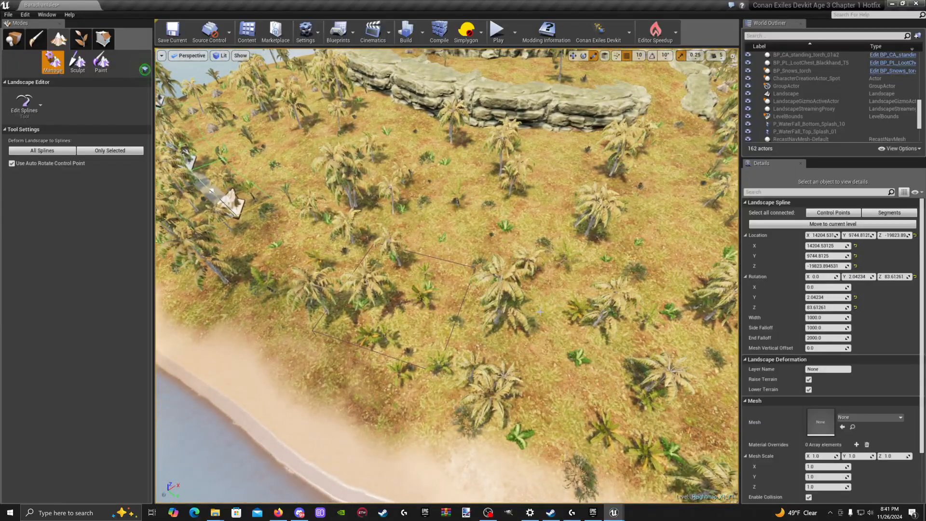
pyautogui.keyDown('ctrl'); pyautogui.click(540, 311); pyautogui.keyUp('ctrl')
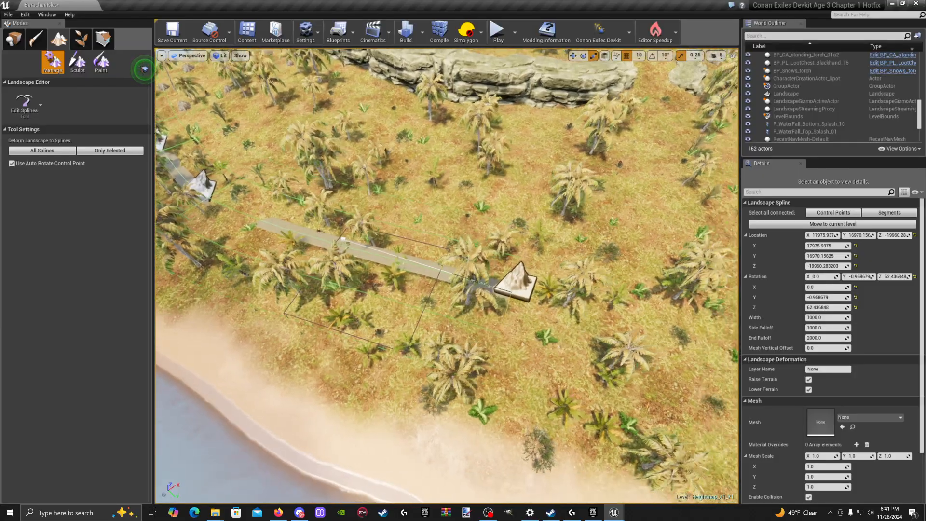
# Step: Continue the road with three more control points following the shoreline, including about X 18917, Y 19857 and X 20219, Y 21434
pyautogui.press('d')
pyautogui.moveTo(542, 312); pyautogui.dragTo(550, 331, button='right')
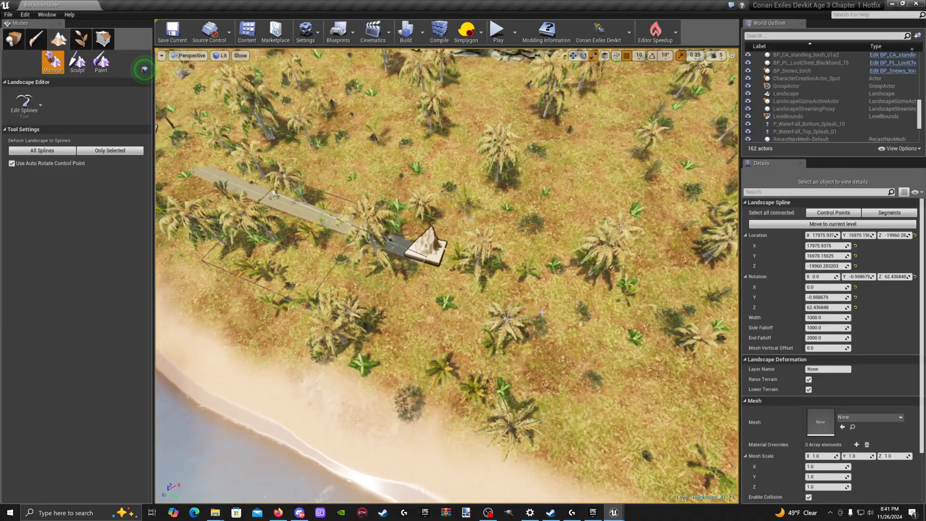
pyautogui.keyDown('ctrl'); pyautogui.click(557, 341); pyautogui.keyUp('ctrl')
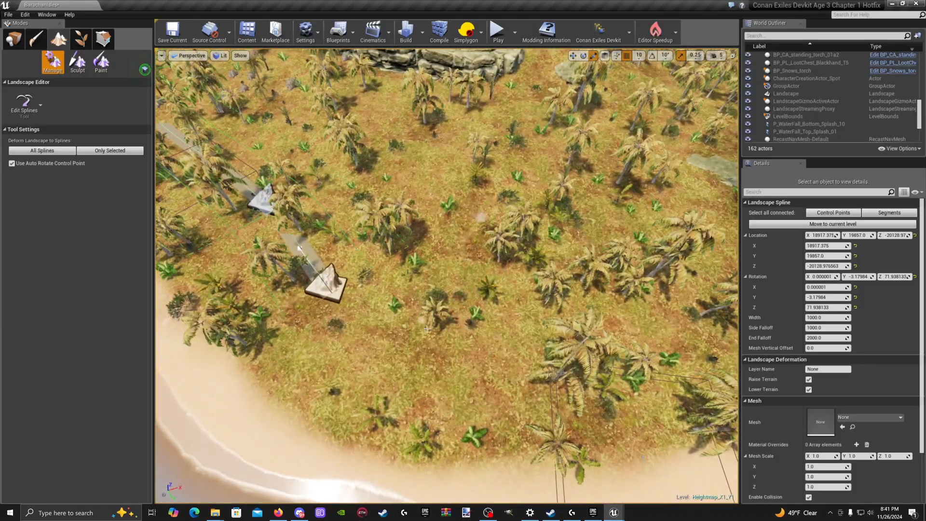
pyautogui.keyDown('ctrl'); pyautogui.click(416, 336); pyautogui.keyUp('ctrl')
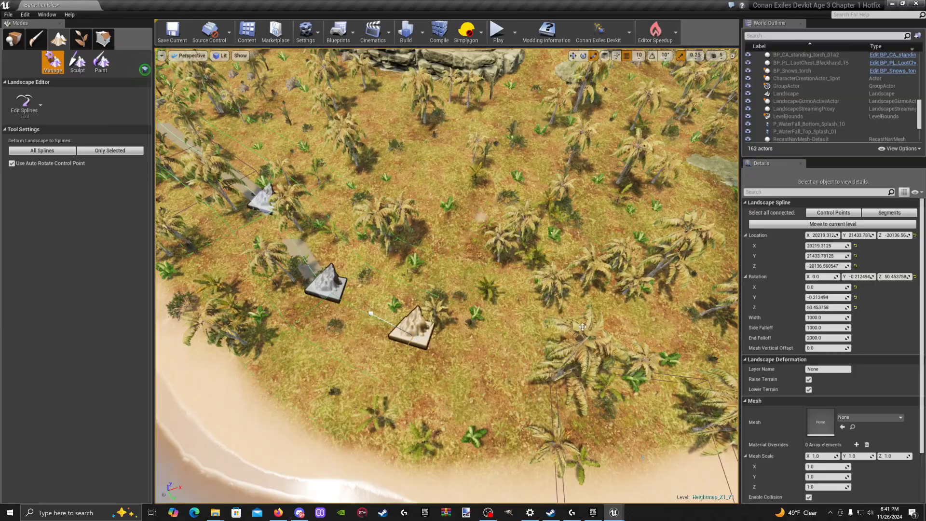
pyautogui.keyDown('ctrl'); pyautogui.click(588, 314); pyautogui.keyUp('ctrl')
# Step: Add two further control points carrying the road along the coast toward the rock ledge near the headland
pyautogui.moveTo(588, 313); pyautogui.dragTo(540, 332, button='right')
pyautogui.press('d')
pyautogui.press('s')
pyautogui.keyDown('ctrl'); pyautogui.click(534, 313); pyautogui.keyUp('ctrl')
pyautogui.press('w')
pyautogui.press('d')
pyautogui.keyDown('ctrl'); pyautogui.click(558, 318); pyautogui.keyUp('ctrl')
# Step: Bend the road around the headland with three control points at about X 34998, Y 21886, X 36426, Y 17698 and X 34957, Y 14789
pyautogui.press('w')
pyautogui.press('d')
pyautogui.press('s')
pyautogui.keyDown('ctrl'); pyautogui.click(446, 318); pyautogui.keyUp('ctrl')
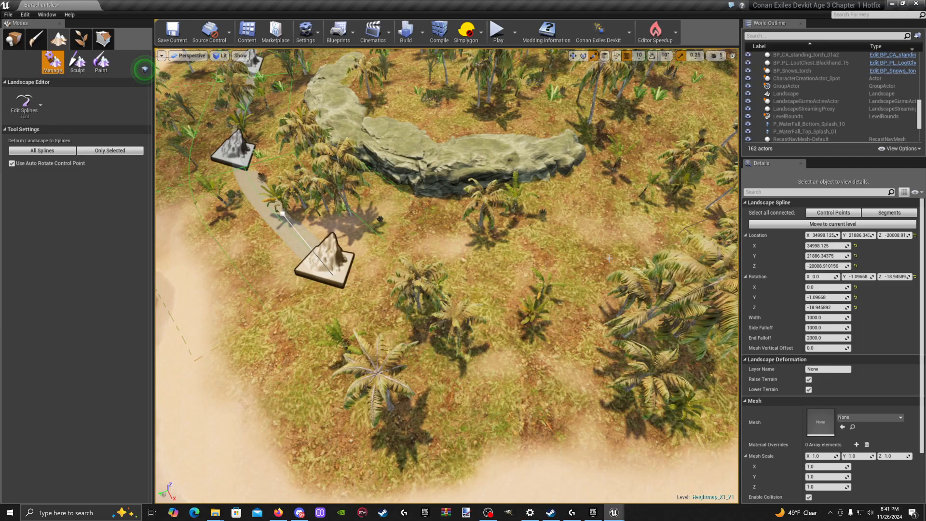
pyautogui.keyDown('ctrl'); pyautogui.click(610, 259); pyautogui.keyUp('ctrl')
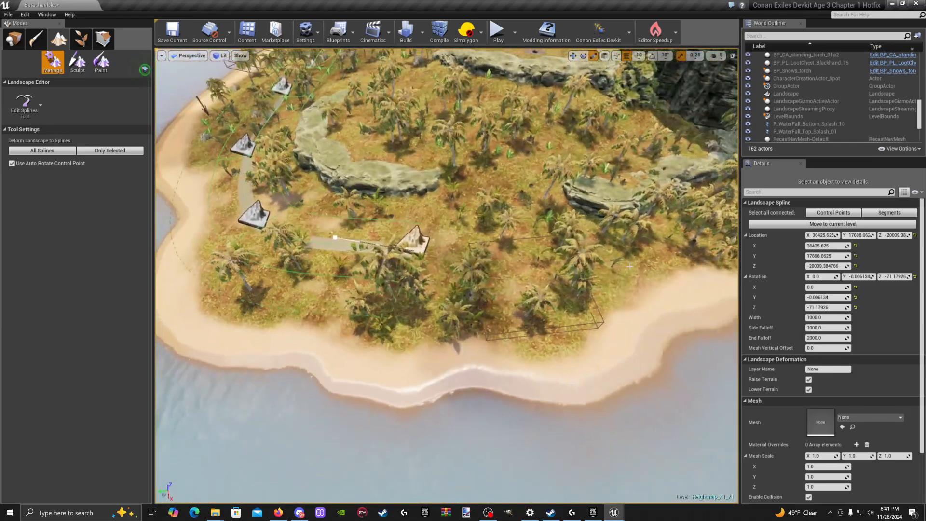
pyautogui.keyDown('ctrl'); pyautogui.click(511, 196); pyautogui.keyUp('ctrl')
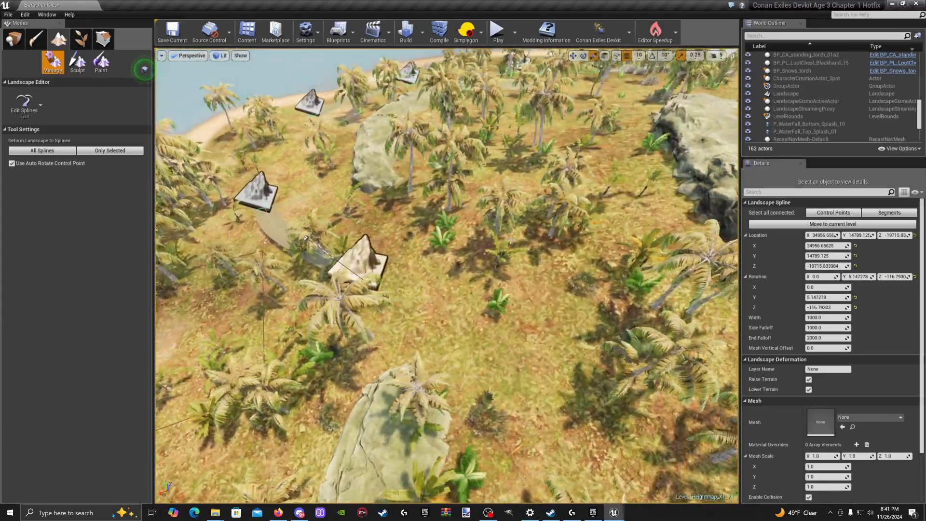
# Step: Extend the road inland with three connected control points at about X 32950, Y 13502, X 30683, Y 15594 and X 28678, Y 17116
pyautogui.keyDown('ctrl'); pyautogui.click(532, 276); pyautogui.keyUp('ctrl')
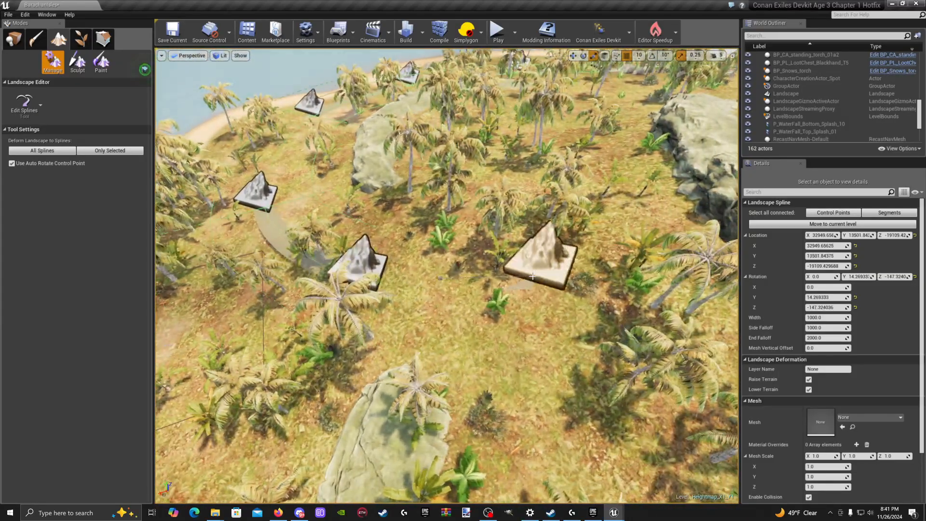
pyautogui.keyDown('ctrl'); pyautogui.click(577, 152); pyautogui.keyUp('ctrl')
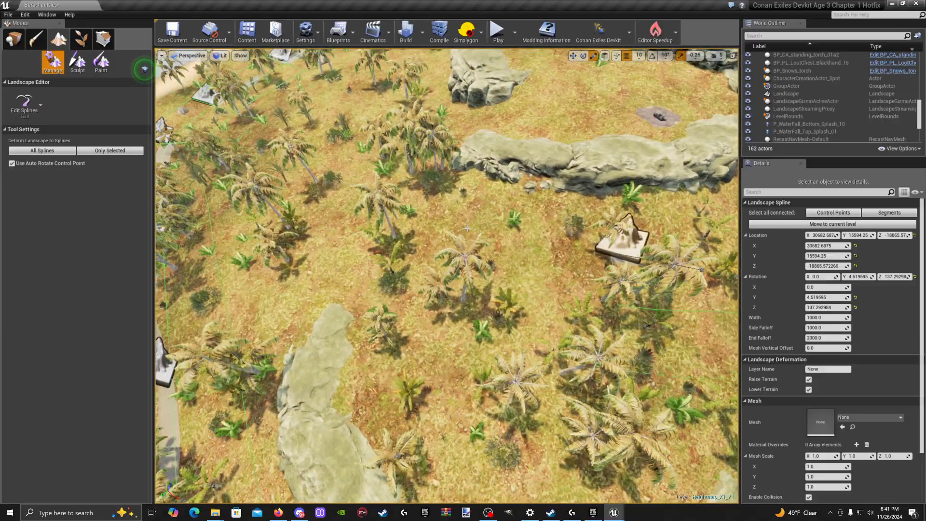
pyautogui.keyDown('ctrl'); pyautogui.click(466, 228); pyautogui.keyUp('ctrl')
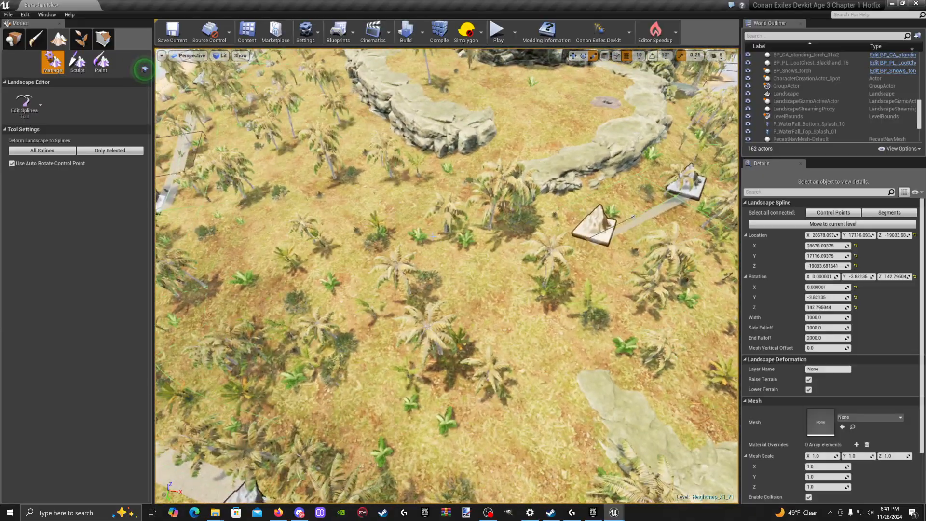
# Step: Continue the road below the rock ledge with three control points at about X 25521, Y 17361, X 22934, Y 15816 and X 19608, Y 12355
pyautogui.keyDown('ctrl'); pyautogui.click(419, 242); pyautogui.keyUp('ctrl')
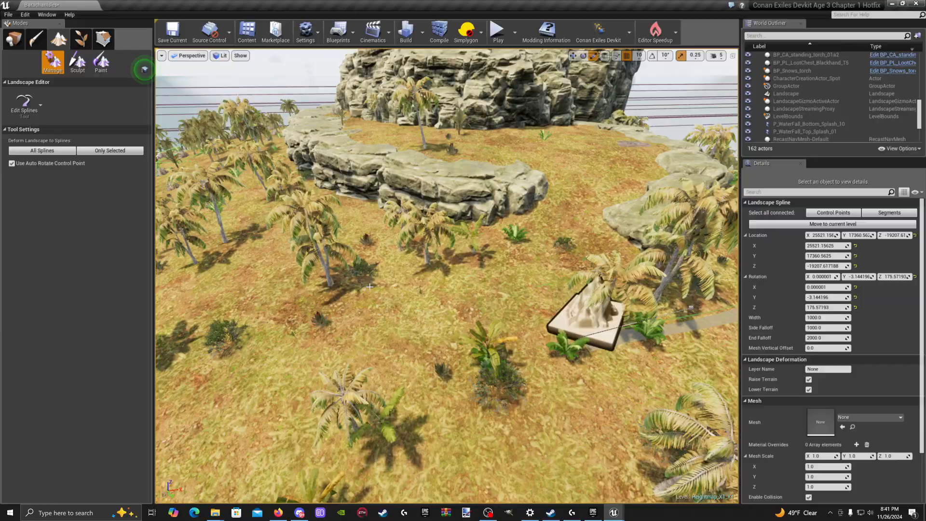
pyautogui.keyDown('ctrl'); pyautogui.click(354, 288); pyautogui.keyUp('ctrl')
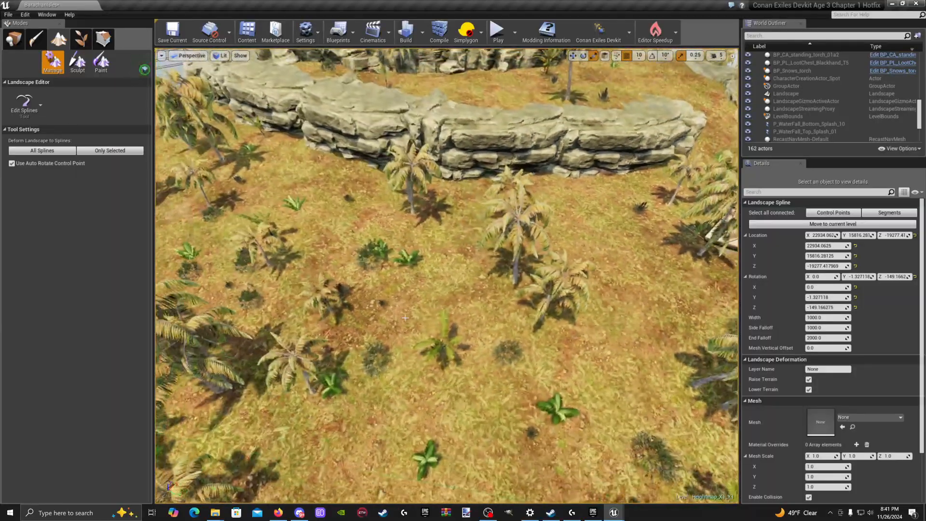
pyautogui.keyDown('ctrl'); pyautogui.click(422, 272); pyautogui.keyUp('ctrl')
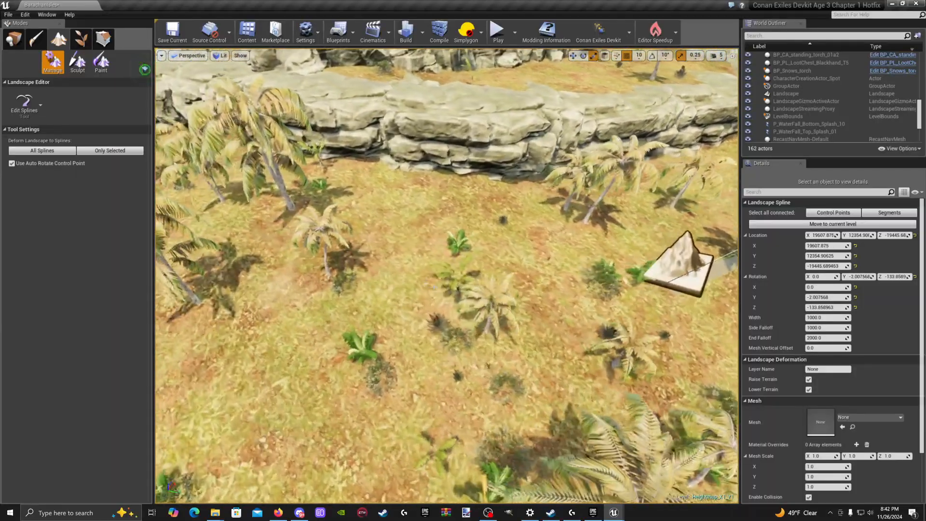
# Step: Carry the road to the terrain edge with four control points, passing about X 18389, Y 9485 and ending at about X 17849, Y 193
pyautogui.keyDown('ctrl'); pyautogui.click(425, 292); pyautogui.keyUp('ctrl')
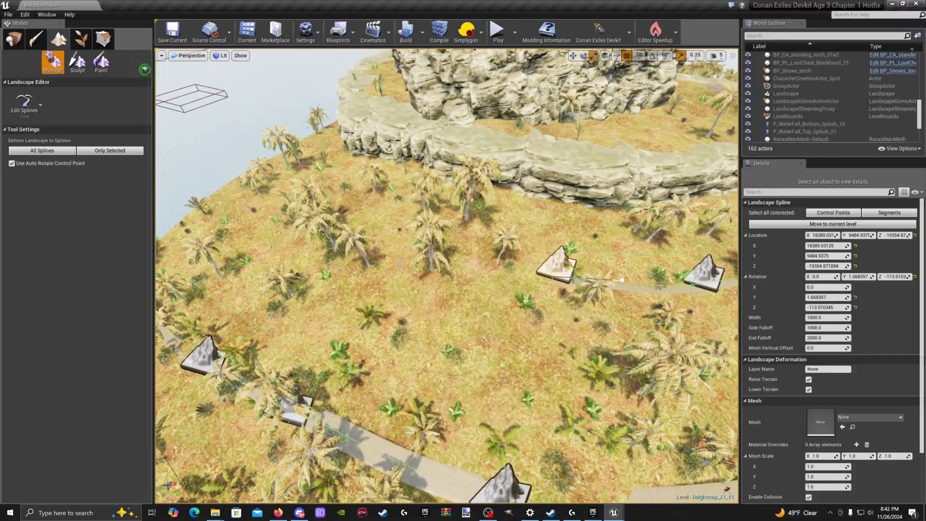
pyautogui.keyDown('ctrl'); pyautogui.click(400, 270); pyautogui.keyUp('ctrl')
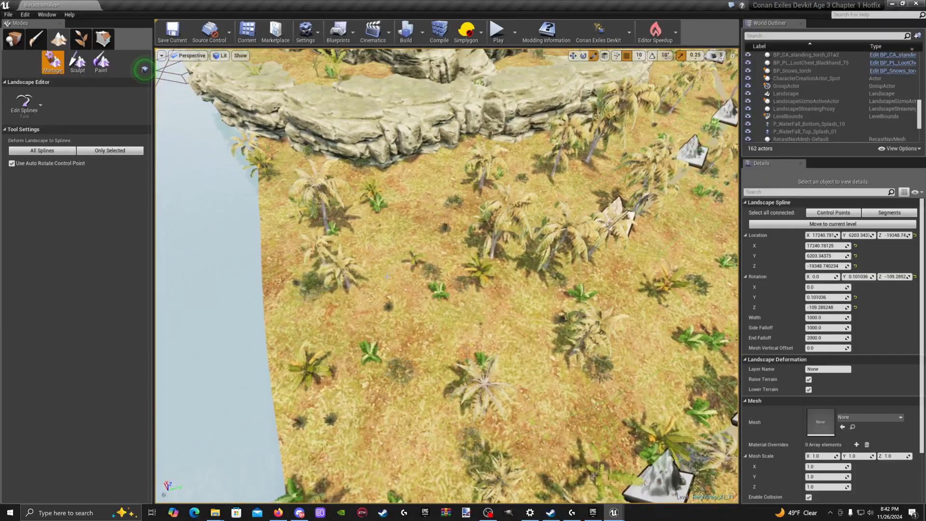
pyautogui.keyDown('ctrl'); pyautogui.click(381, 273); pyautogui.keyUp('ctrl')
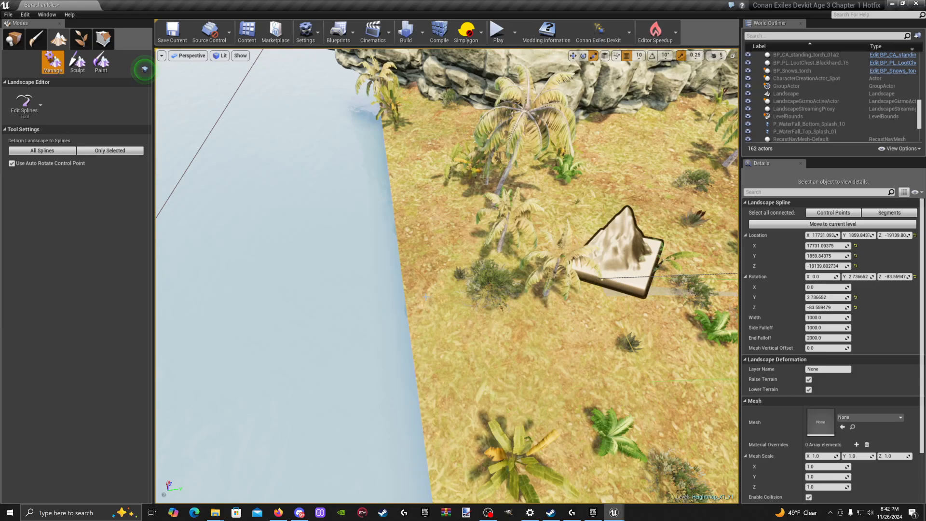
pyautogui.keyDown('ctrl'); pyautogui.click(426, 296); pyautogui.keyUp('ctrl')
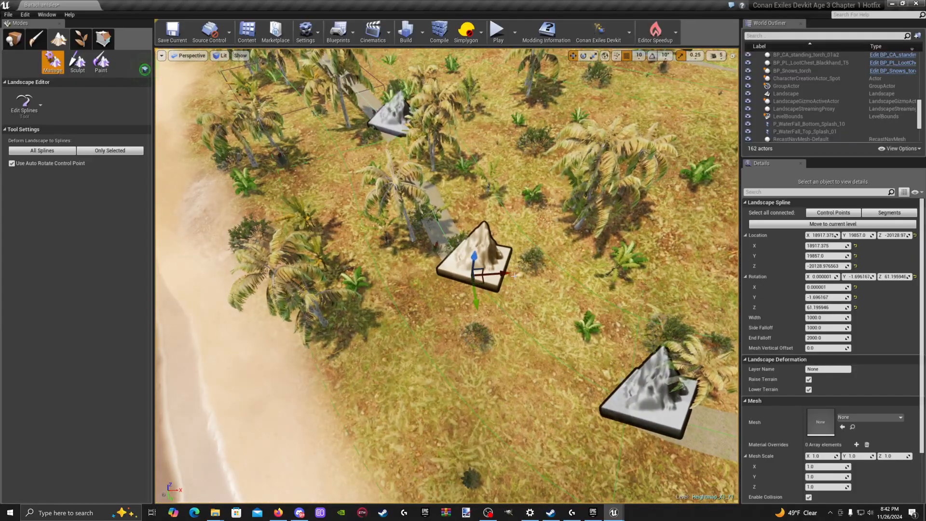
# Step: Shift the shoreline control point at X 20219 to about Y 21580
pyautogui.moveTo(493, 272); pyautogui.dragTo(595, 277, button='right')
pyautogui.click(489, 251)
pyautogui.moveTo(489, 252); pyautogui.dragTo(545, 248, button='right')
pyautogui.moveTo(427, 271); pyautogui.dragTo(256, 200, button='right')
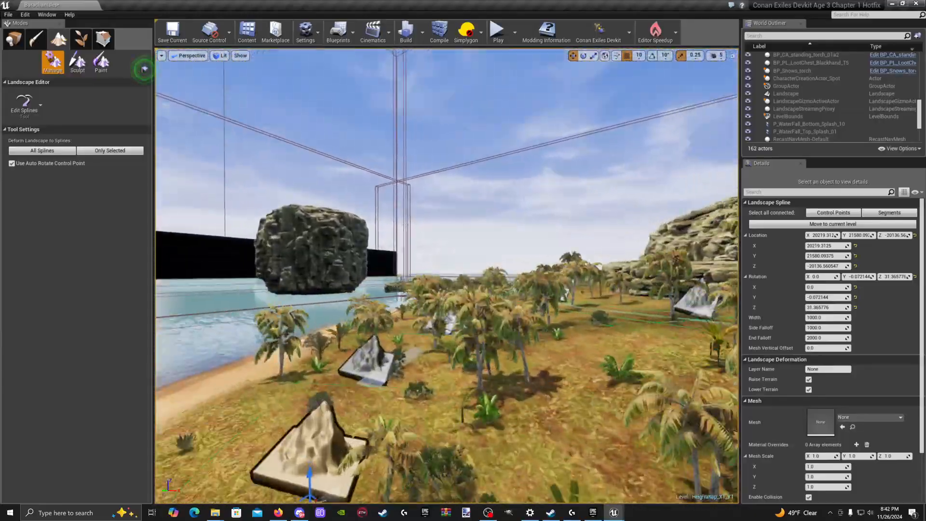
# Step: Examine the course of the whole road and how its mesh sits on the terrain
pyautogui.moveTo(144, 69); pyautogui.dragTo(145, 69, button='right')
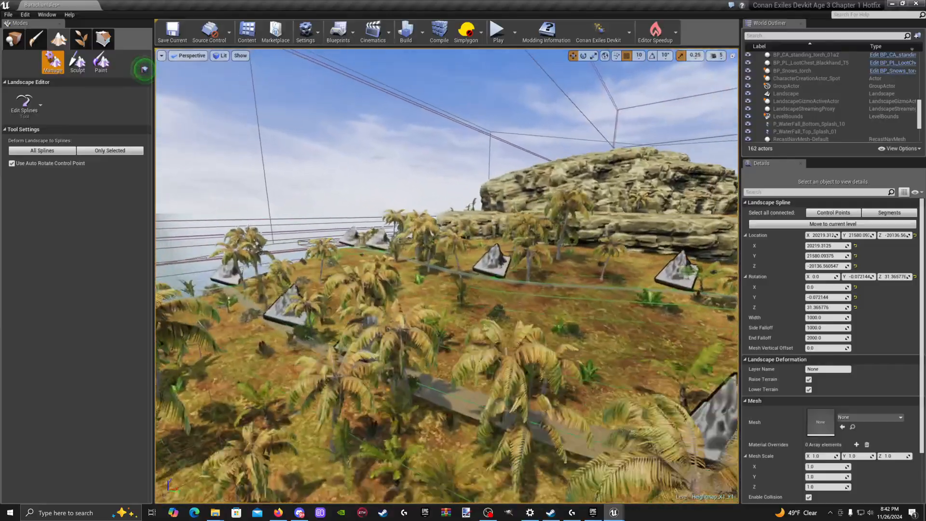
pyautogui.moveTo(299, 256); pyautogui.dragTo(338, 274, button='right')
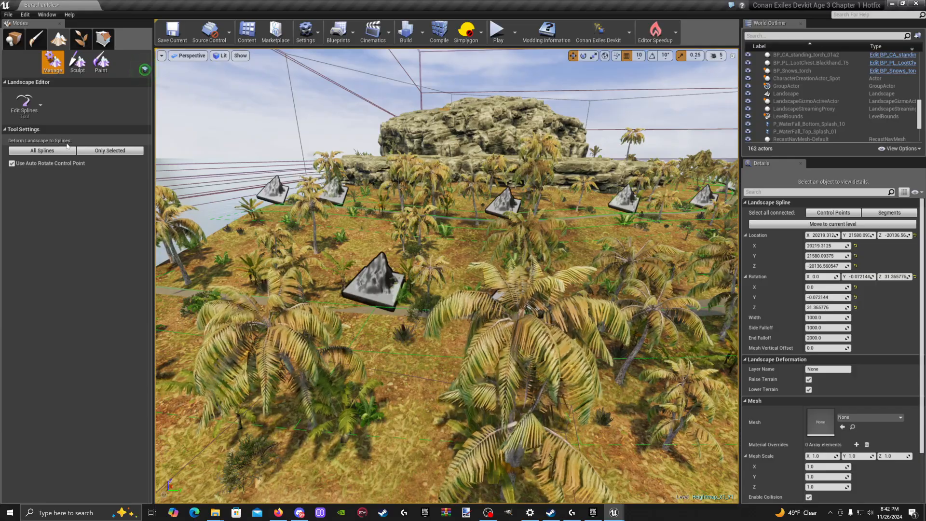
pyautogui.press('w')
pyautogui.moveTo(477, 331)
pyautogui.mouseDown(button='right')
pyautogui.moveTo(537, 296)
pyautogui.moveTo(537, 332)
pyautogui.moveTo(627, 318)
pyautogui.moveTo(632, 308)
pyautogui.moveTo(704, 338)
pyautogui.moveTo(589, 366)
pyautogui.moveTo(540, 299)
pyautogui.moveTo(525, 351)
pyautogui.moveTo(540, 359)
pyautogui.moveTo(542, 338)
pyautogui.moveTo(542, 349)
pyautogui.mouseUp(button='right')
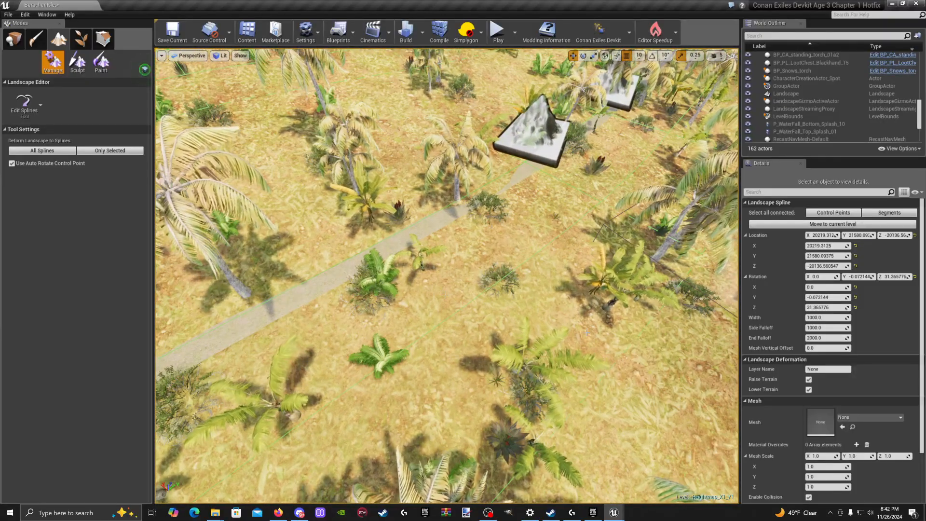
pyautogui.moveTo(446, 275); pyautogui.dragTo(545, 282, button='right')
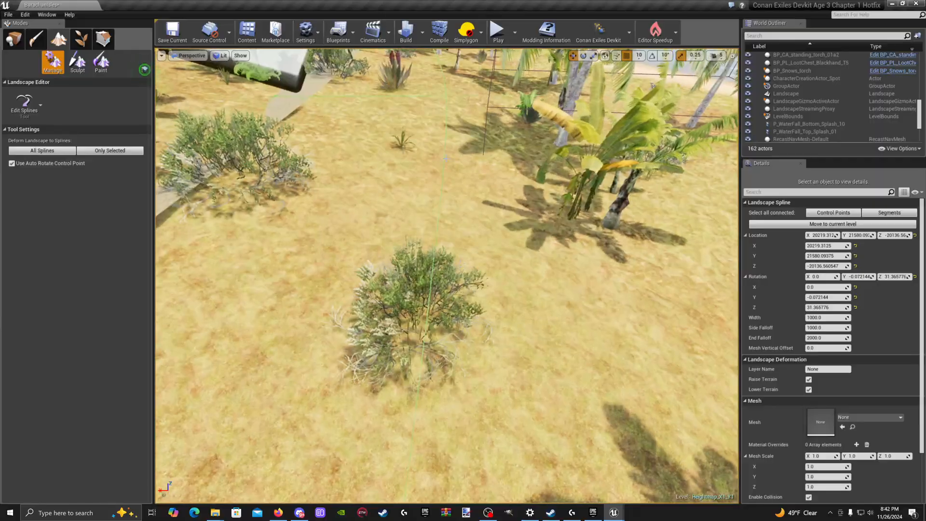
pyautogui.moveTo(433, 285)
pyautogui.mouseDown(button='right')
pyautogui.moveTo(436, 294)
pyautogui.moveTo(438, 270)
pyautogui.moveTo(446, 292)
pyautogui.moveTo(438, 297)
pyautogui.mouseUp(button='right')
pyautogui.press('w')
pyautogui.press('w')
pyautogui.moveTo(489, 237)
pyautogui.mouseDown(button='right')
pyautogui.moveTo(499, 195)
pyautogui.moveTo(496, 203)
pyautogui.moveTo(514, 204)
pyautogui.moveTo(504, 251)
pyautogui.moveTo(419, 217)
pyautogui.moveTo(454, 255)
pyautogui.moveTo(454, 284)
pyautogui.moveTo(434, 256)
pyautogui.moveTo(270, 226)
pyautogui.moveTo(380, 284)
pyautogui.mouseUp(button='right')
pyautogui.press('w')
pyautogui.press('w')
pyautogui.press('w')
# Step: Deform the landscape to only the selected spline control point at about X 20219, Y 21580
pyautogui.click(105, 153)
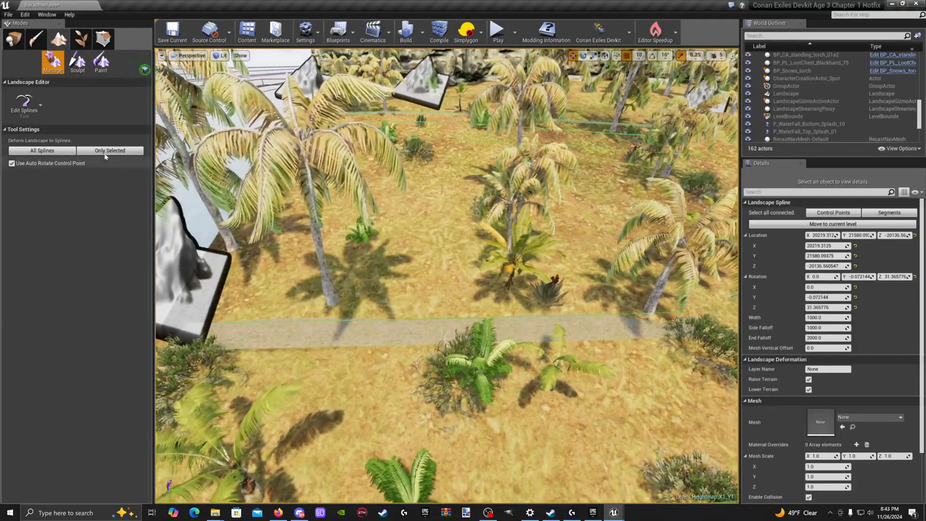
pyautogui.press('d')
pyautogui.moveTo(194, 96); pyautogui.dragTo(217, 127, button='right')
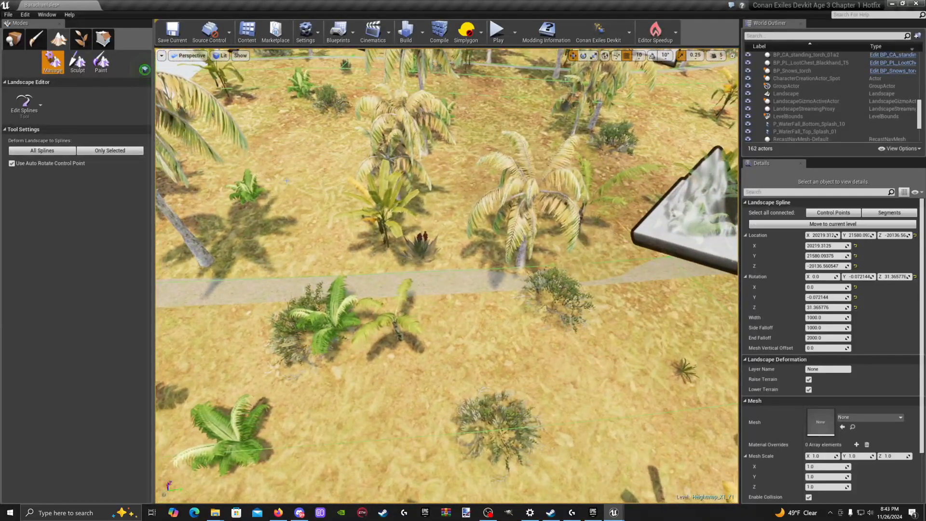
pyautogui.press('s')
pyautogui.moveTo(424, 216)
pyautogui.mouseDown(button='right')
pyautogui.moveTo(477, 207)
pyautogui.moveTo(417, 224)
pyautogui.mouseUp(button='right')
pyautogui.press('w')
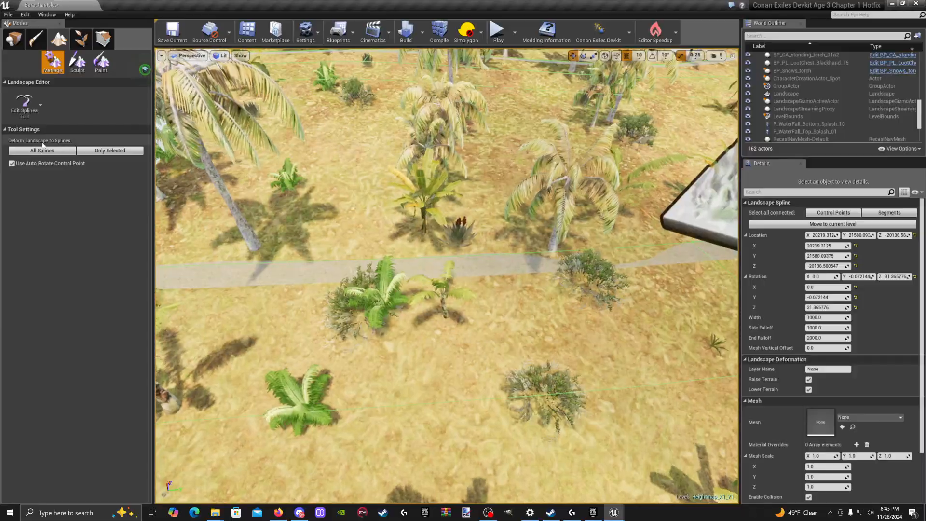
# Step: Deform the landscape to all splines and check the road surface from ground level
pyautogui.click(42, 151)
pyautogui.press('w')
pyautogui.moveTo(441, 297); pyautogui.dragTo(501, 228, button='right')
pyautogui.press('w')
pyautogui.press('w')
pyautogui.moveTo(220, 242); pyautogui.dragTo(284, 242, button='right')
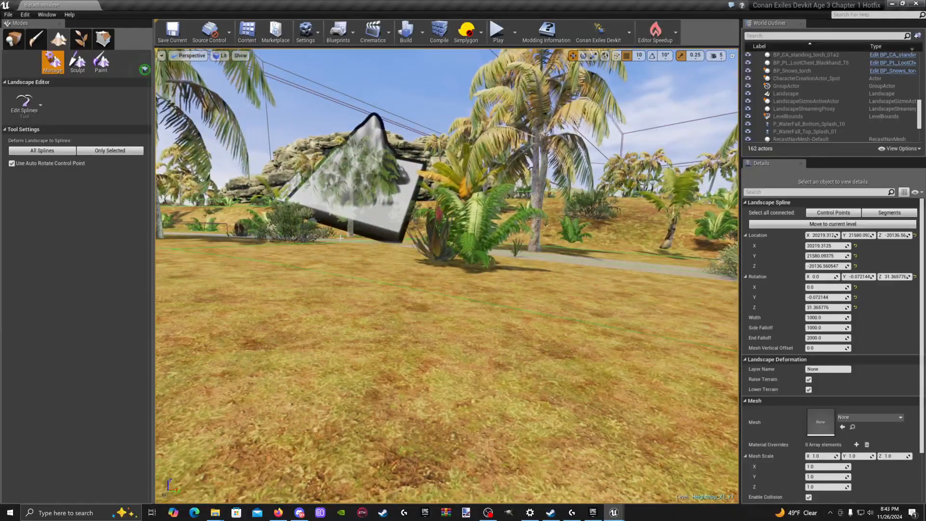
# Step: Select the headland control point at about X 34957, Y 14789 and deform the landscape to only that selection
pyautogui.press('w')
pyautogui.moveTo(559, 263); pyautogui.dragTo(583, 266, button='right')
pyautogui.press('w')
pyautogui.press('w')
pyautogui.press('a')
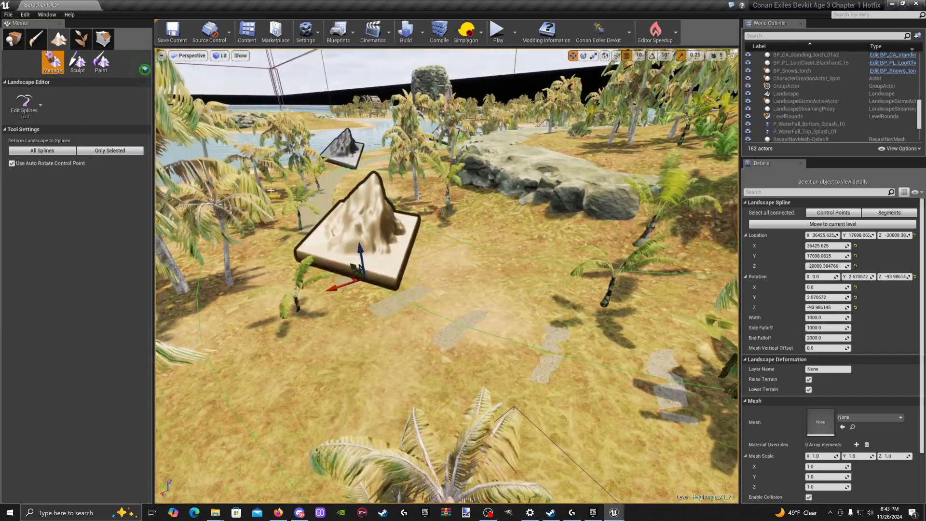
pyautogui.press('w')
pyautogui.moveTo(270, 191); pyautogui.dragTo(413, 187, button='right')
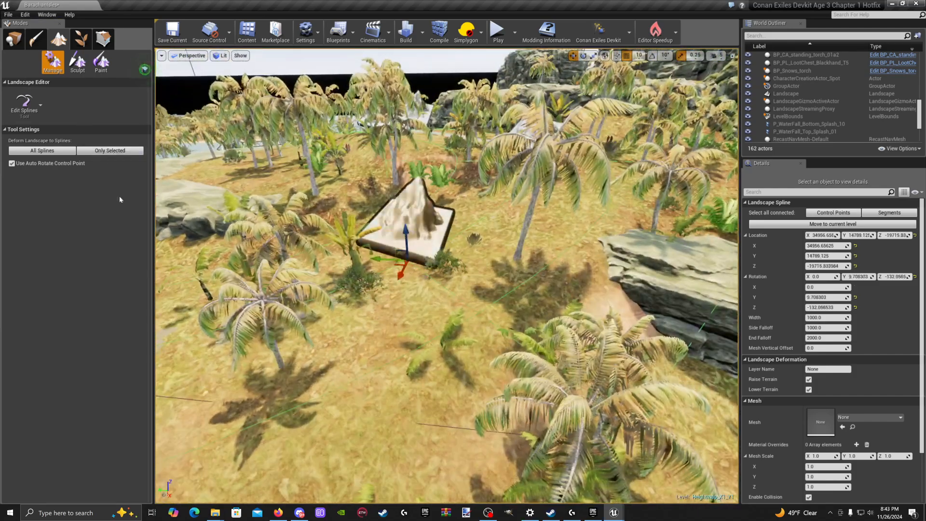
pyautogui.click(105, 151)
pyautogui.moveTo(299, 203); pyautogui.dragTo(280, 159, button='right')
pyautogui.press('w')
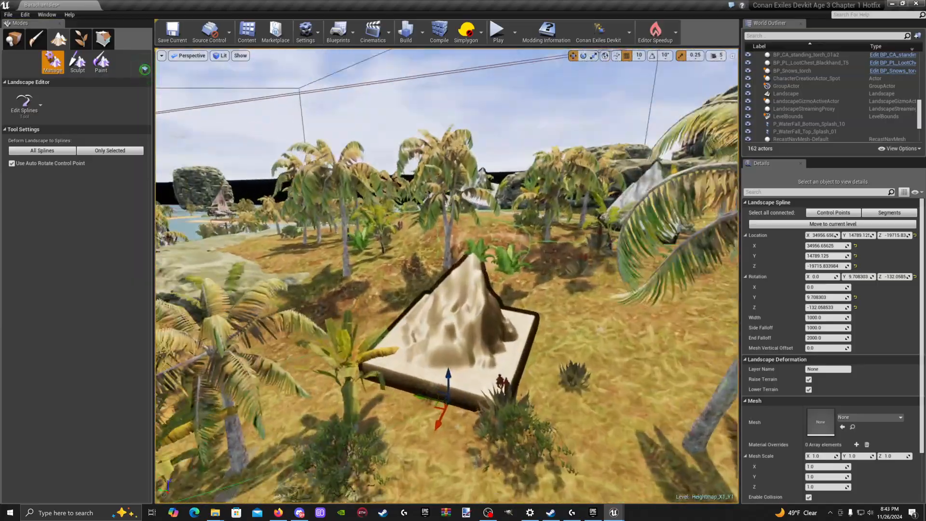
# Step: Raise the headland control point at about X 34957, Y 14789 to about Z -19709
pyautogui.press('s')
pyautogui.moveTo(549, 220); pyautogui.dragTo(541, 277, button='right')
pyautogui.press('w')
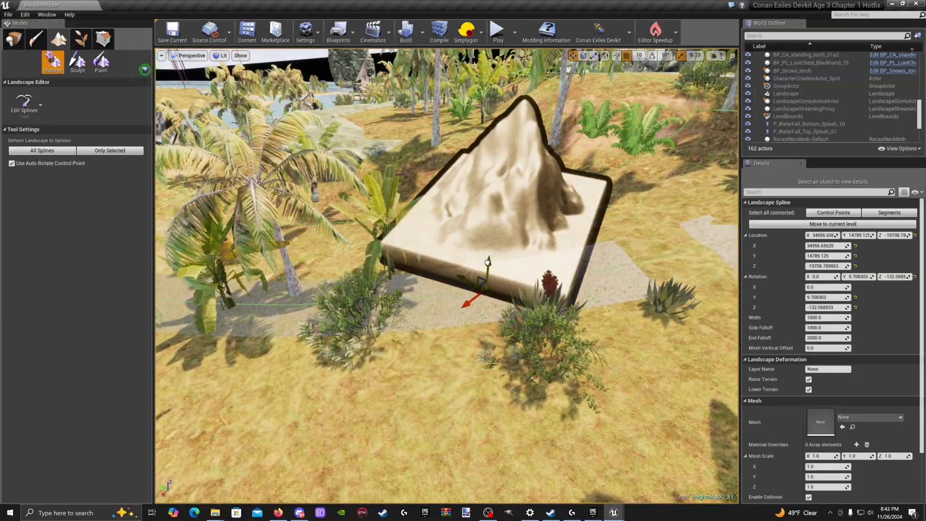
# Step: Raise the neighbouring control point at about X 36426, Y 17698 to about Z -20005
pyautogui.moveTo(487, 263); pyautogui.dragTo(393, 227, button='right')
pyautogui.press('w')
pyautogui.click(466, 243)
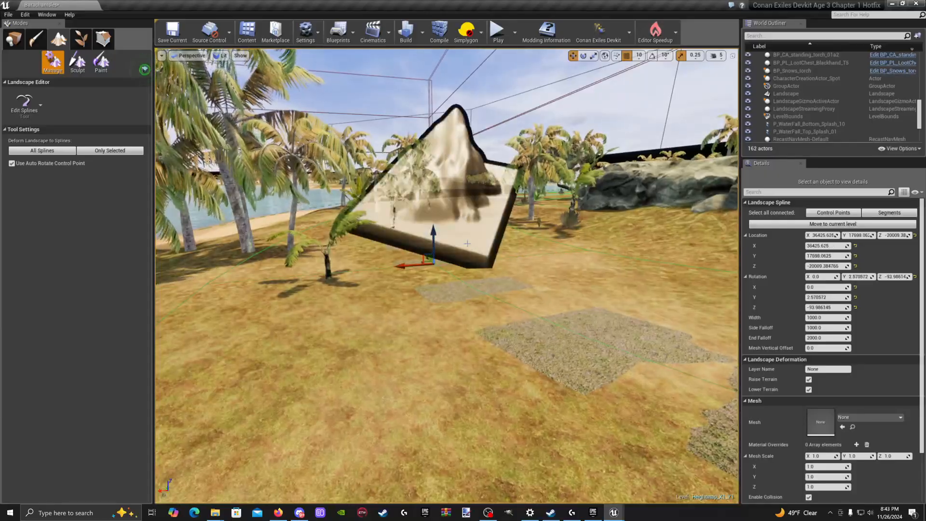
pyautogui.moveTo(433, 232); pyautogui.dragTo(433, 225)
# Step: Raise the control point at about X 32950, Y 13502 to about Z -19080 and deform the landscape to only that selection
pyautogui.press('s')
pyautogui.moveTo(434, 227); pyautogui.dragTo(417, 288, button='right')
pyautogui.press('s')
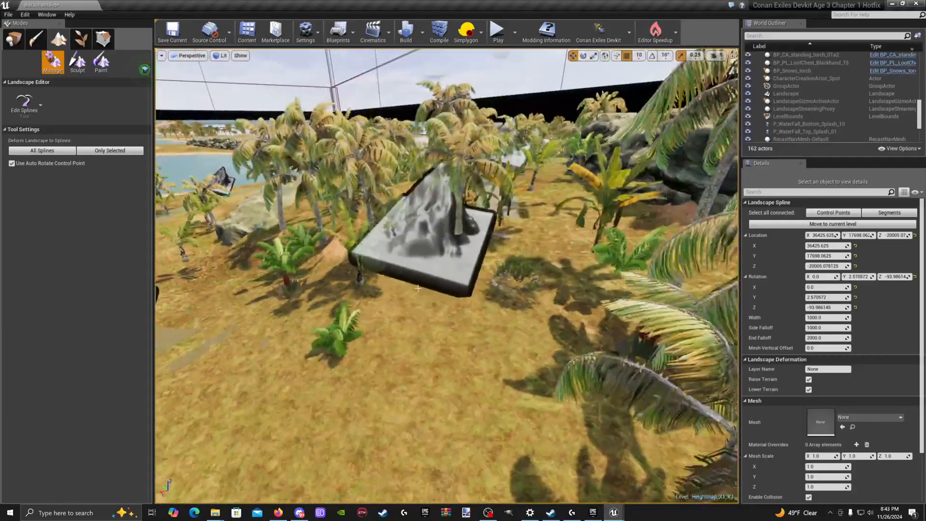
pyautogui.click(417, 288)
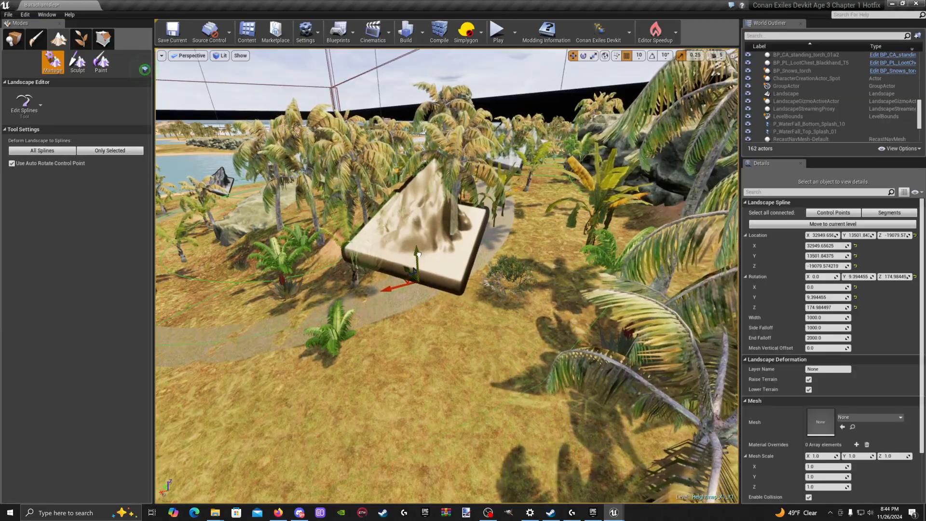
pyautogui.click(123, 152)
# Step: Raise the road's control point at about X 28678, Y 17116 to about Z -19025
pyautogui.moveTo(270, 202); pyautogui.dragTo(232, 144, button='right')
pyautogui.press('w')
pyautogui.press('s')
pyautogui.moveTo(545, 82); pyautogui.dragTo(568, 136, button='right')
pyautogui.click(517, 170)
pyautogui.moveTo(517, 171)
pyautogui.mouseDown(button='right')
pyautogui.moveTo(527, 96)
pyautogui.moveTo(538, 179)
pyautogui.moveTo(521, 87)
pyautogui.moveTo(530, 231)
pyautogui.moveTo(516, 179)
pyautogui.mouseUp(button='right')
pyautogui.press('w')
pyautogui.press('w')
pyautogui.click(428, 223)
pyautogui.moveTo(386, 208); pyautogui.dragTo(387, 202)
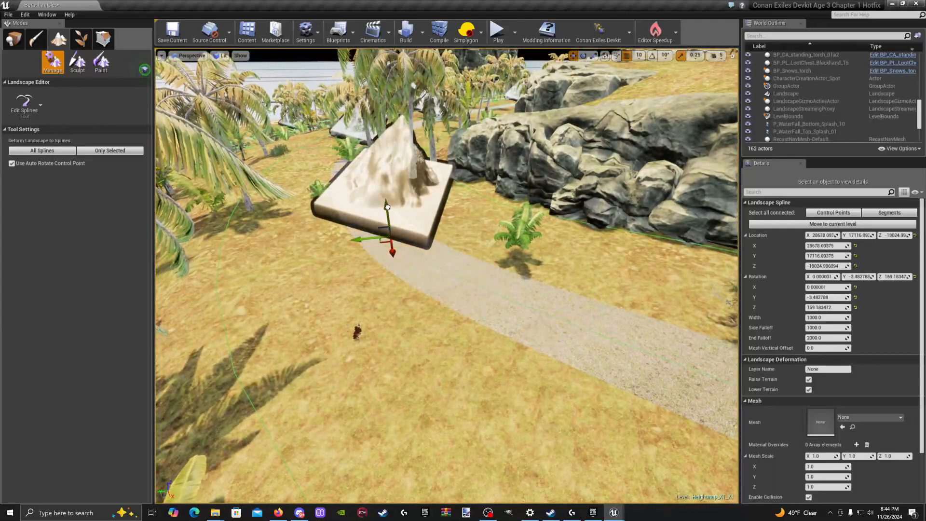
# Step: Raise the road's control point at about X 25521, Y 17361 to about Z -19202
pyautogui.press('w')
pyautogui.moveTo(387, 202); pyautogui.dragTo(535, 181, button='right')
pyautogui.press('w')
pyautogui.press('s')
pyautogui.press('s')
pyautogui.press('s')
pyautogui.moveTo(461, 220); pyautogui.dragTo(444, 196, button='right')
pyautogui.click(487, 202)
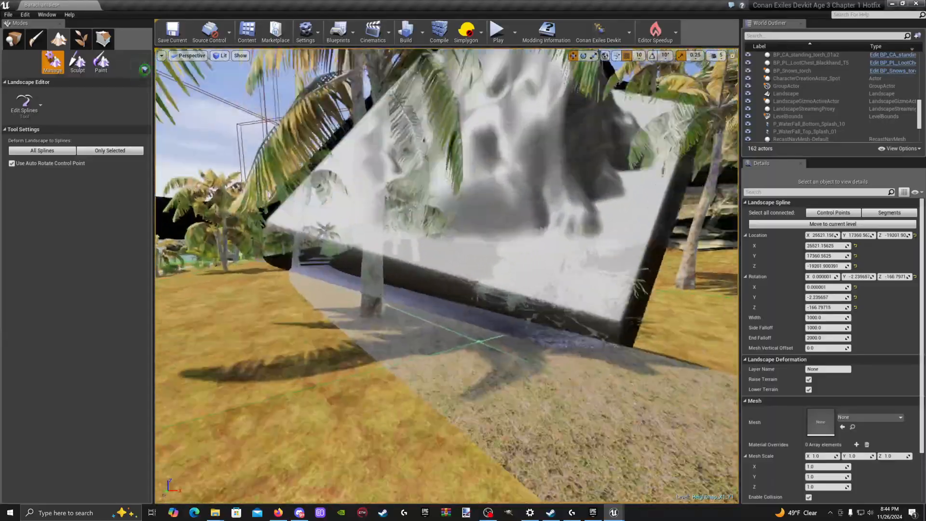
# Step: Select the road's end control point at about X 17849, Y 193 and deform the landscape to only that selection
pyautogui.press('s')
pyautogui.moveTo(443, 196); pyautogui.dragTo(419, 244, button='right')
pyautogui.press('w')
pyautogui.press('a')
pyautogui.press('s')
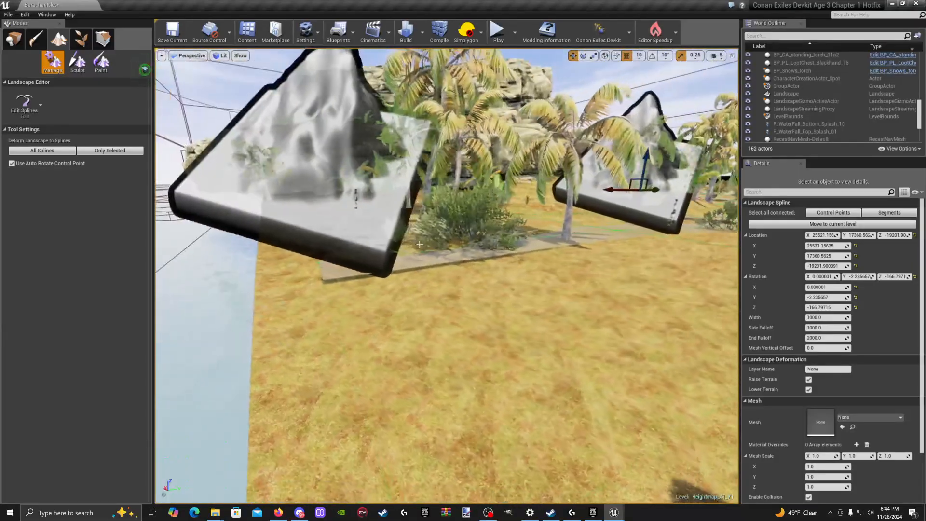
pyautogui.click(356, 213)
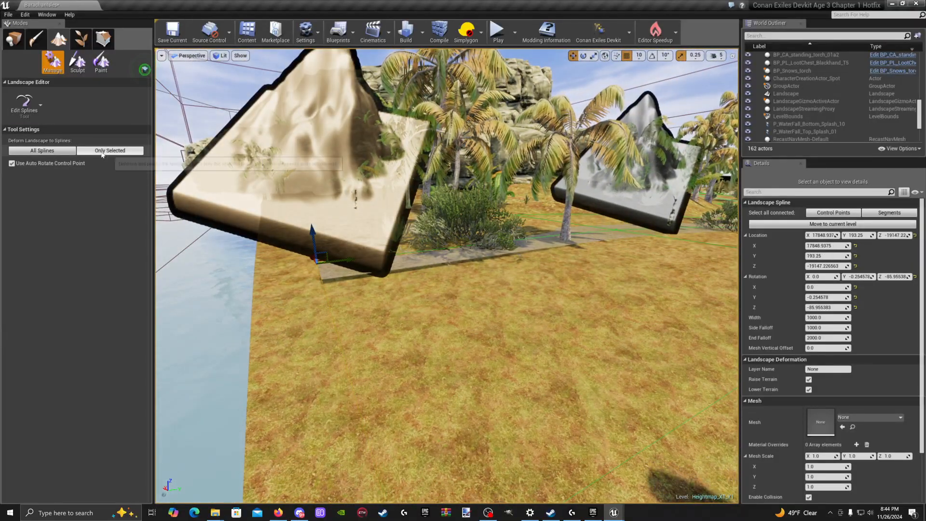
pyautogui.click(102, 154)
# Step: Raise the road's end control point to about Z -19142 and deform the landscape to the selection again
pyautogui.moveTo(352, 204); pyautogui.dragTo(336, 217, button='right')
pyautogui.press('w')
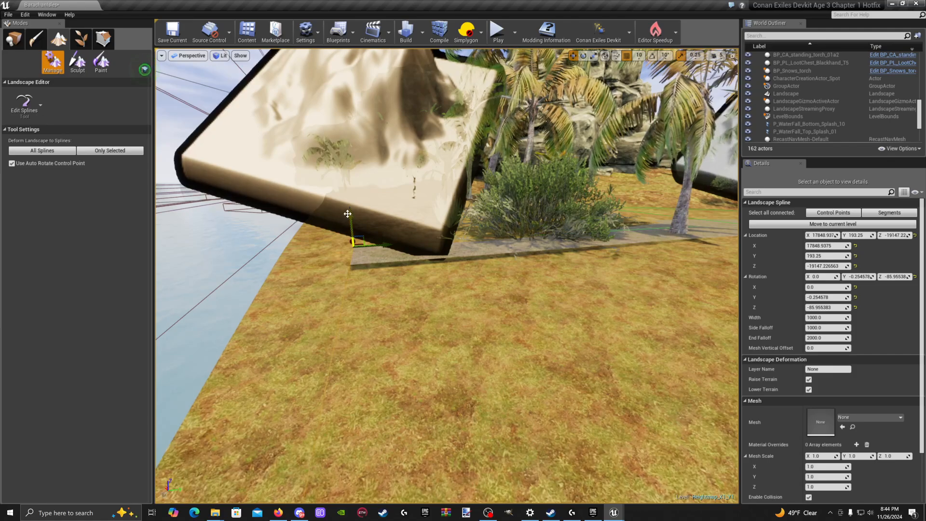
pyautogui.click(119, 152)
# Step: Raise the second-to-last control point at about X 17731, Y 1860 to about Z -19138
pyautogui.moveTo(348, 208); pyautogui.dragTo(436, 195, button='right')
pyautogui.press('w')
pyautogui.click(444, 198)
pyautogui.moveTo(449, 229); pyautogui.dragTo(449, 224)
pyautogui.press('w')
pyautogui.moveTo(449, 223); pyautogui.dragTo(271, 214, button='right')
pyautogui.press('w')
pyautogui.press('s')
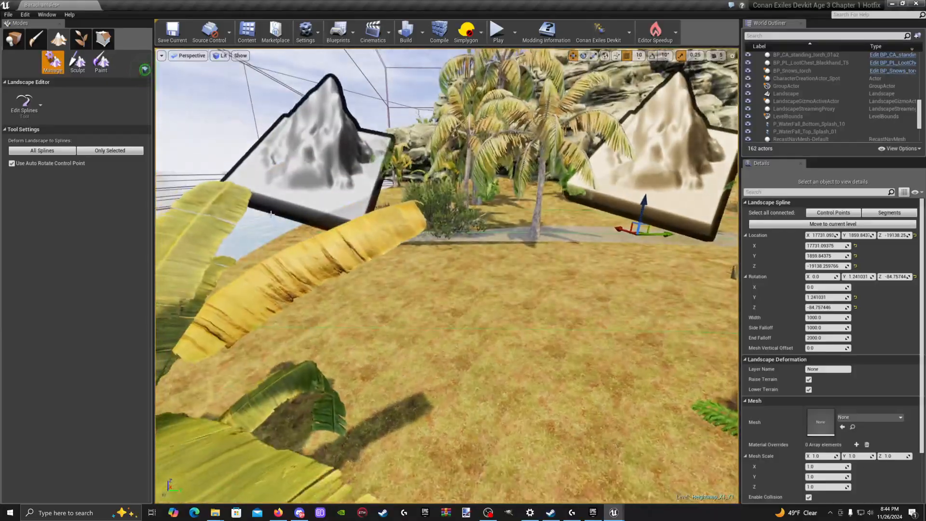
# Step: Reselect the road's end control point and deform the landscape to all splines
pyautogui.click(271, 214)
pyautogui.press('w')
pyautogui.moveTo(469, 346)
pyautogui.mouseDown(button='right')
pyautogui.moveTo(424, 343)
pyautogui.moveTo(469, 346)
pyautogui.mouseUp(button='right')
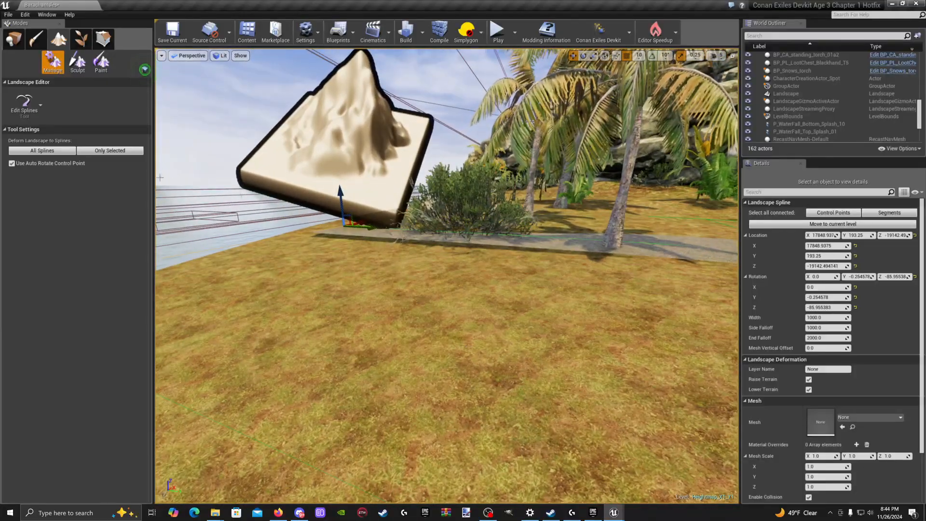
pyautogui.click(50, 154)
# Step: Examine the deformed landscape and the grass path mesh along the length of the road
pyautogui.press('s')
pyautogui.moveTo(309, 270); pyautogui.dragTo(506, 308, button='right')
pyautogui.press('w')
pyautogui.press('s')
pyautogui.press('w')
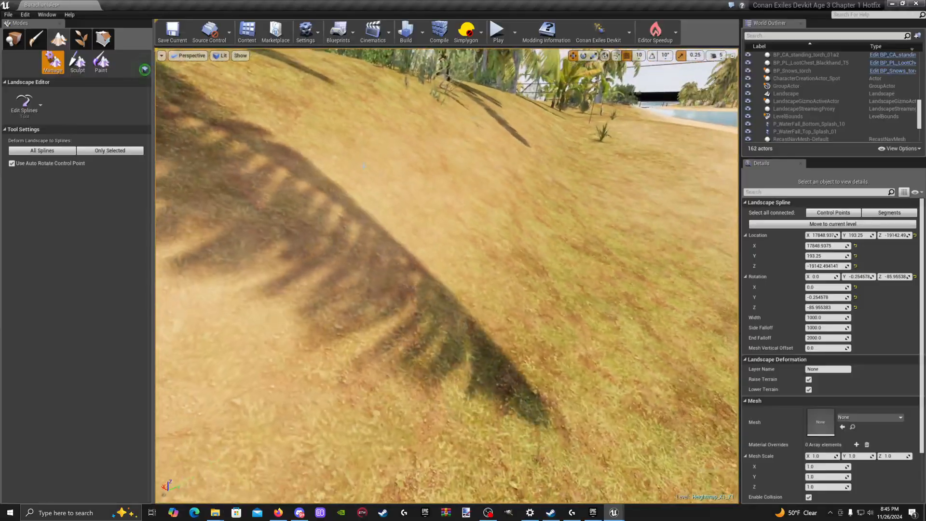
pyautogui.press('s')
pyautogui.moveTo(446, 275); pyautogui.dragTo(347, 251, button='right')
pyautogui.press('w')
pyautogui.press('w')
pyautogui.moveTo(403, 161); pyautogui.dragTo(449, 178, button='right')
pyautogui.press('s')
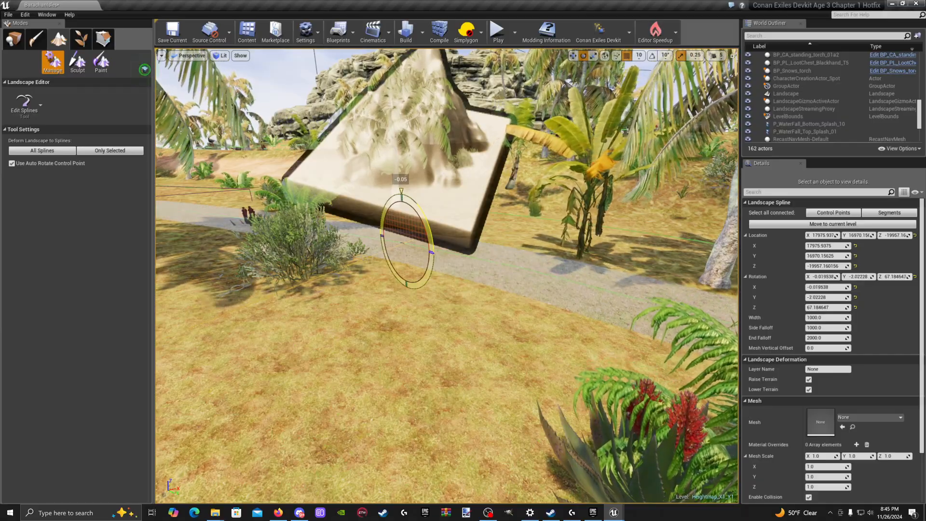
pyautogui.click(418, 314)
pyautogui.moveTo(418, 315); pyautogui.dragTo(356, 302, button='right')
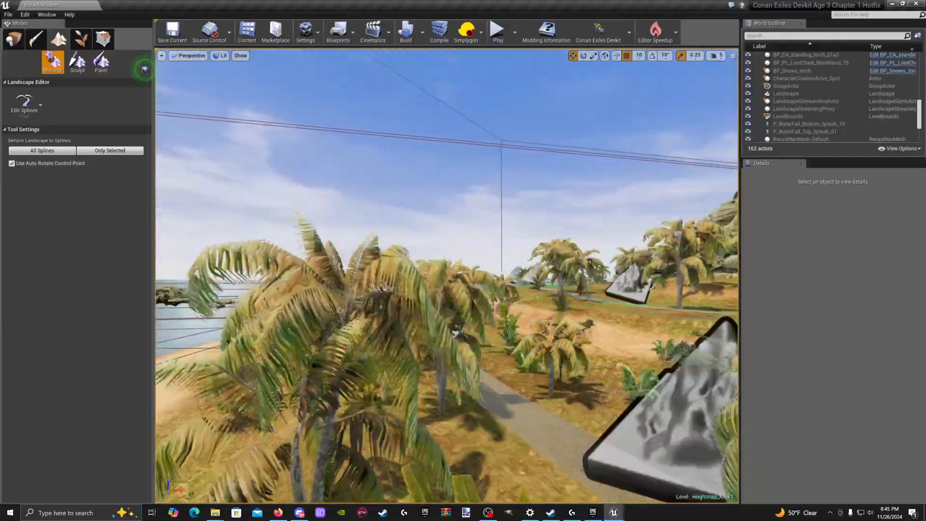
pyautogui.moveTo(446, 275); pyautogui.dragTo(612, 320, button='right')
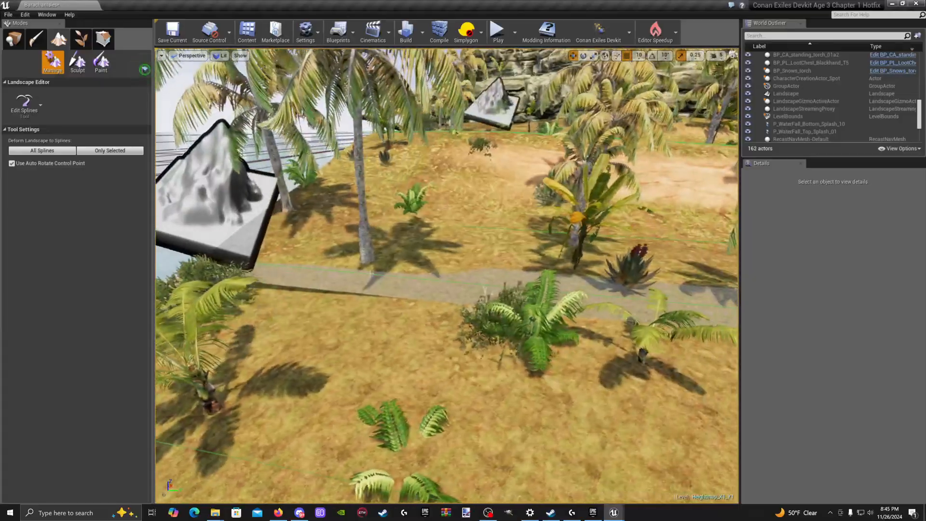
# Step: Start a play test from a spot on the road and minimize the separate AlmostEmpty editor window
pyautogui.click(14, 38)
pyautogui.click(419, 237)
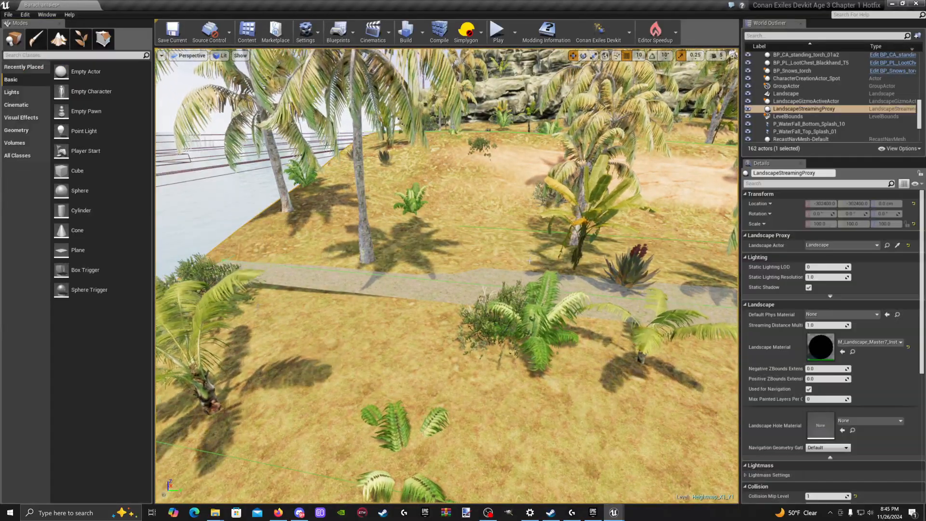
pyautogui.moveTo(446, 233); pyautogui.dragTo(304, 250, button='right')
pyautogui.moveTo(450, 345); pyautogui.dragTo(579, 332, button='right')
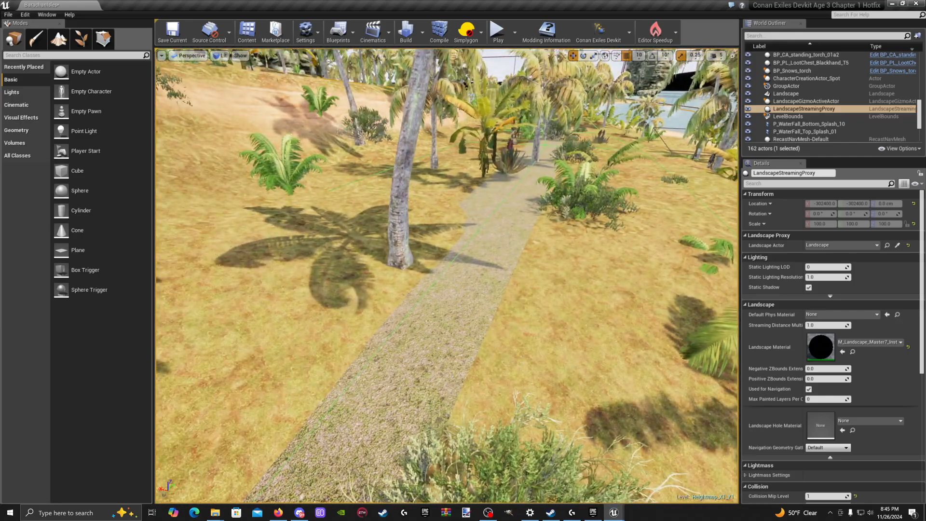
pyautogui.rightClick(434, 334)
pyautogui.click(464, 310)
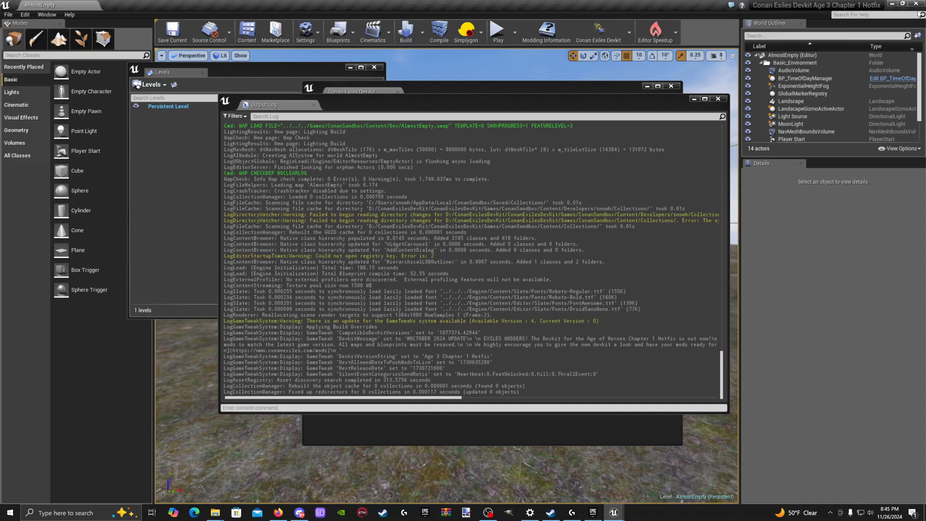
pyautogui.moveTo(610, 9); pyautogui.dragTo(771, 18)
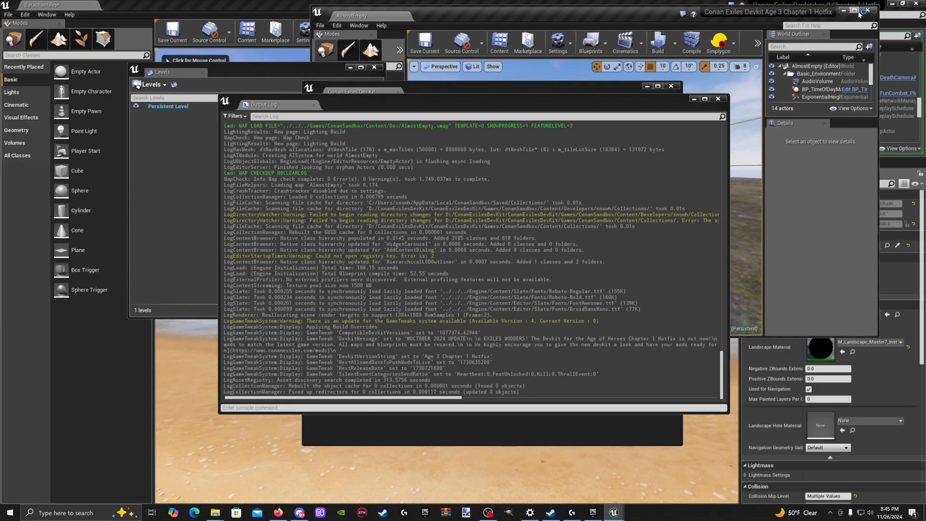
pyautogui.click(844, 11)
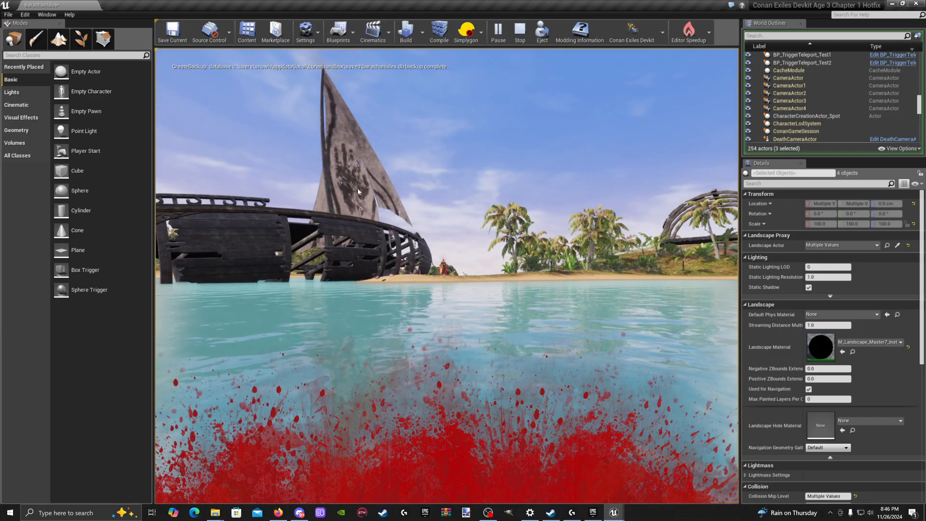
# Step: Finalize the default female character for the play test and dismiss the notice about updated input settings
pyautogui.click(583, 398)
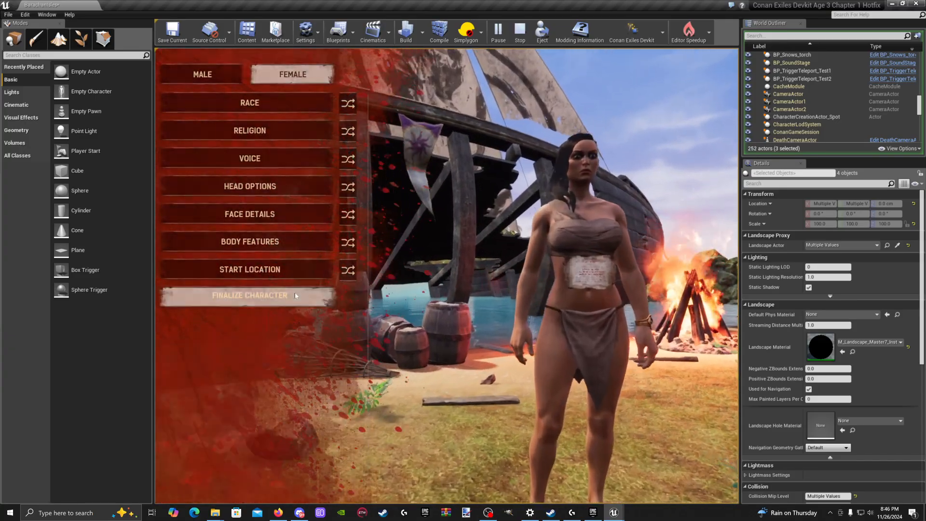
pyautogui.click(308, 296)
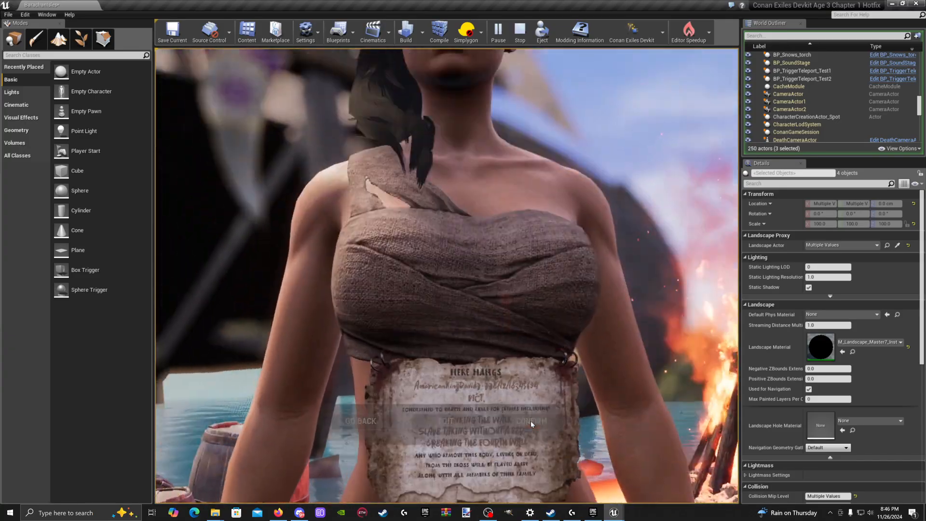
pyautogui.click(531, 421)
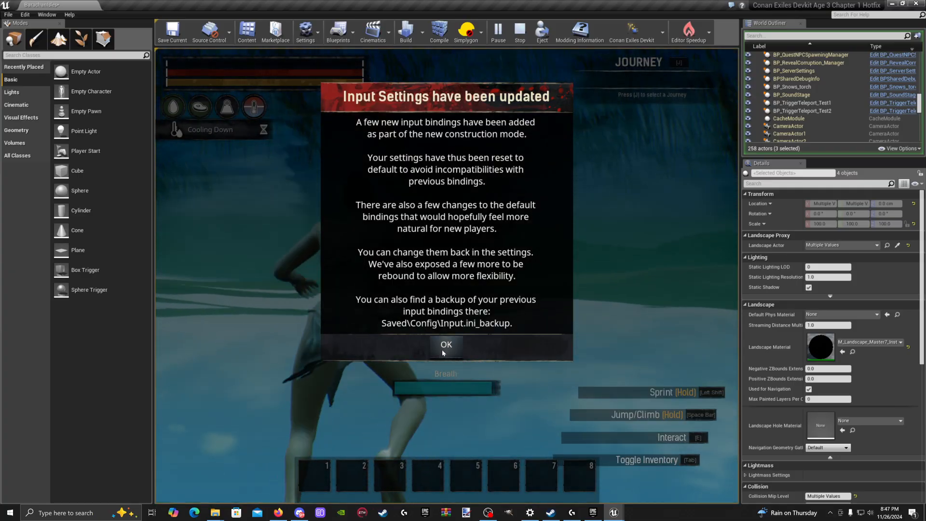
pyautogui.click(441, 347)
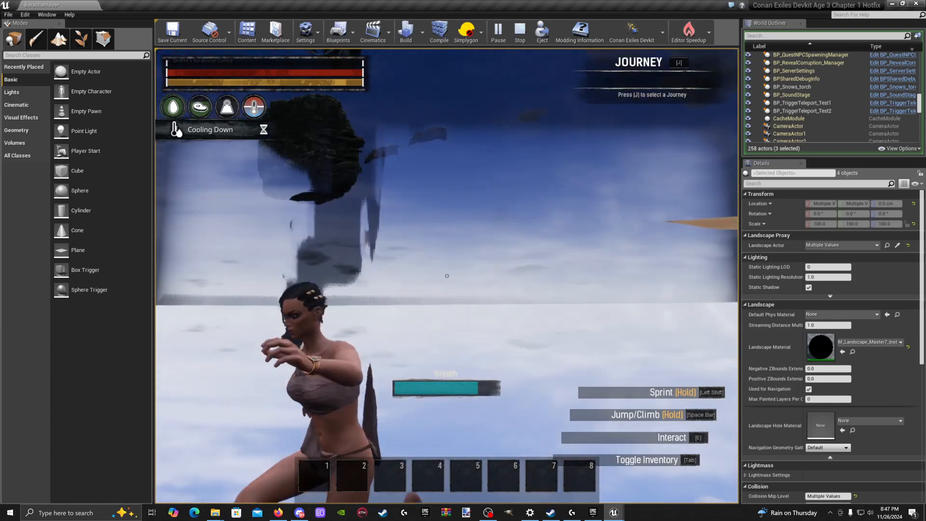
# Step: Enable Fly for the submerged character through the Admin Panel and close the panel once on the path
pyautogui.press('Escape')
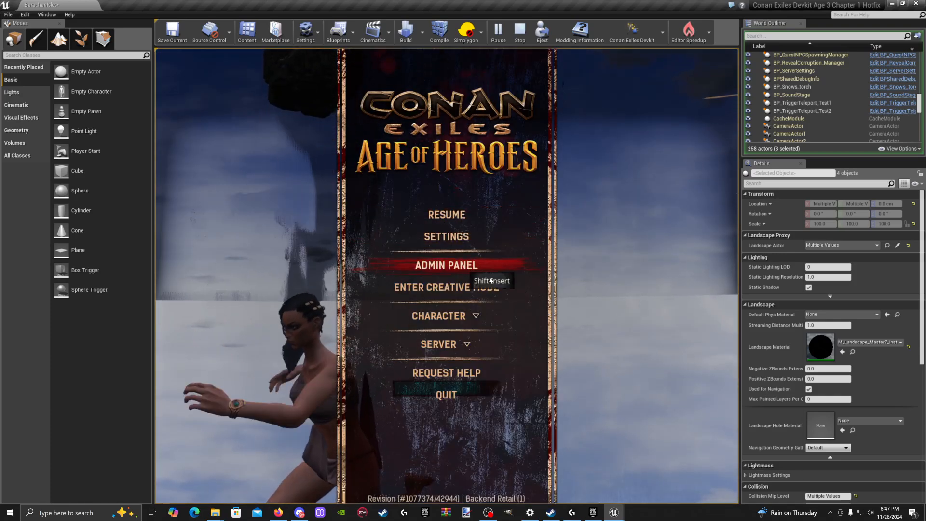
pyautogui.click(446, 265)
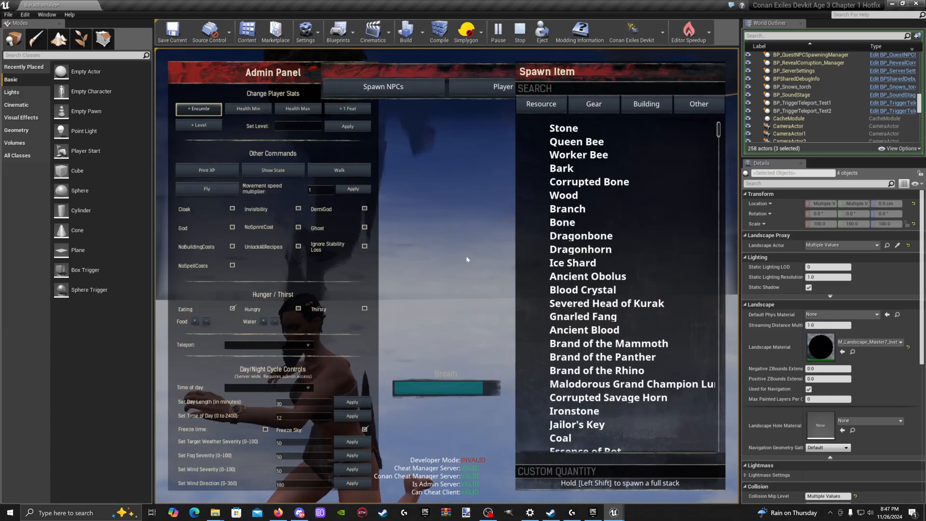
pyautogui.click(212, 189)
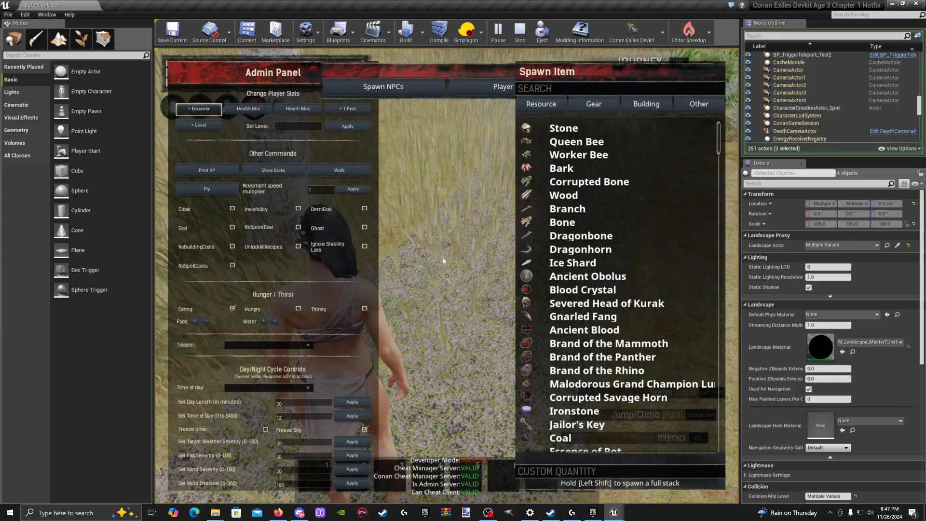
pyautogui.press('shift+Insert')
# Step: Run the character along the road to check how landscape grass meets the path mesh, and end the play test
pyautogui.press('w')
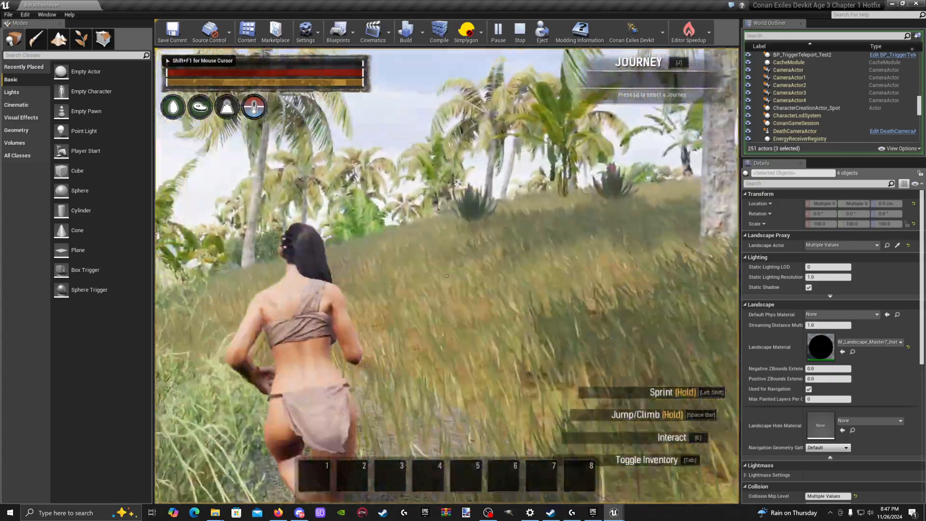
pyautogui.hotkey('shift', 'w')
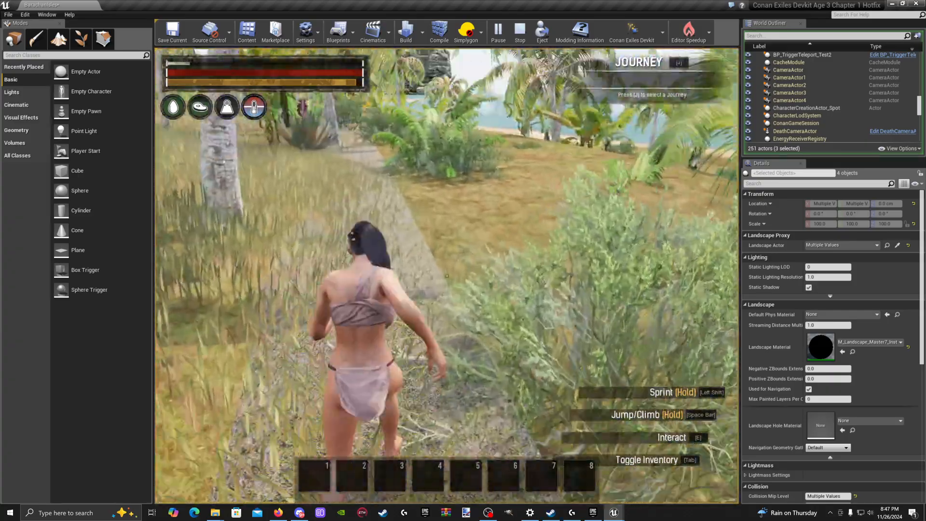
pyautogui.hotkey('shift', 'w')
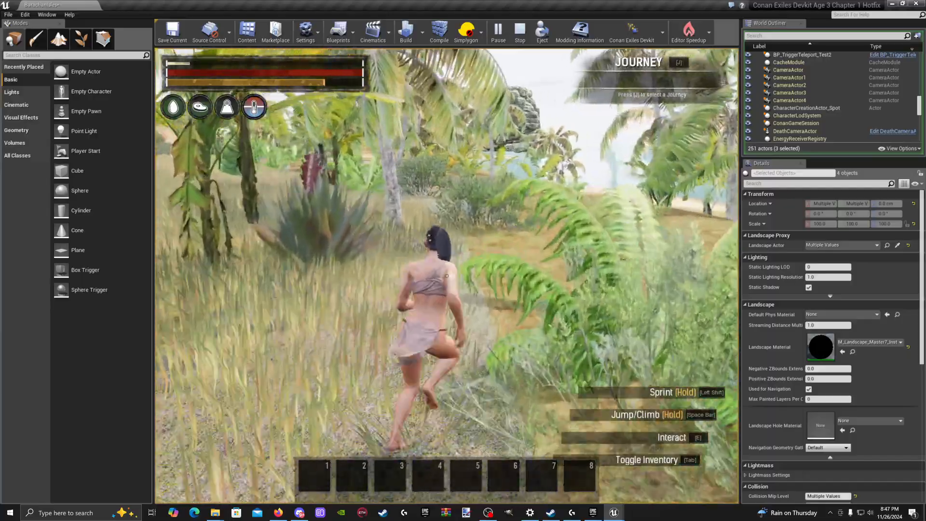
pyautogui.hotkey('shift', 'w')
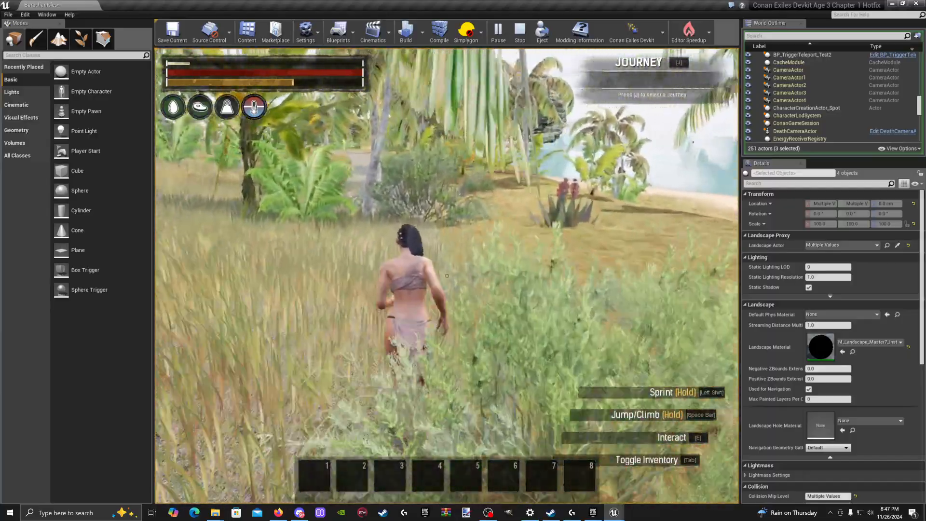
pyautogui.hotkey('shift', 'w')
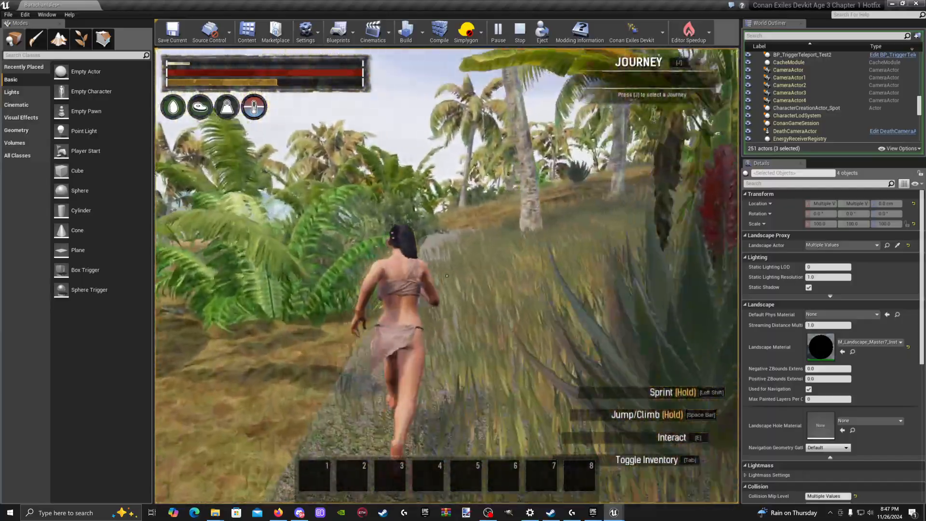
pyautogui.hotkey('shift', 'w')
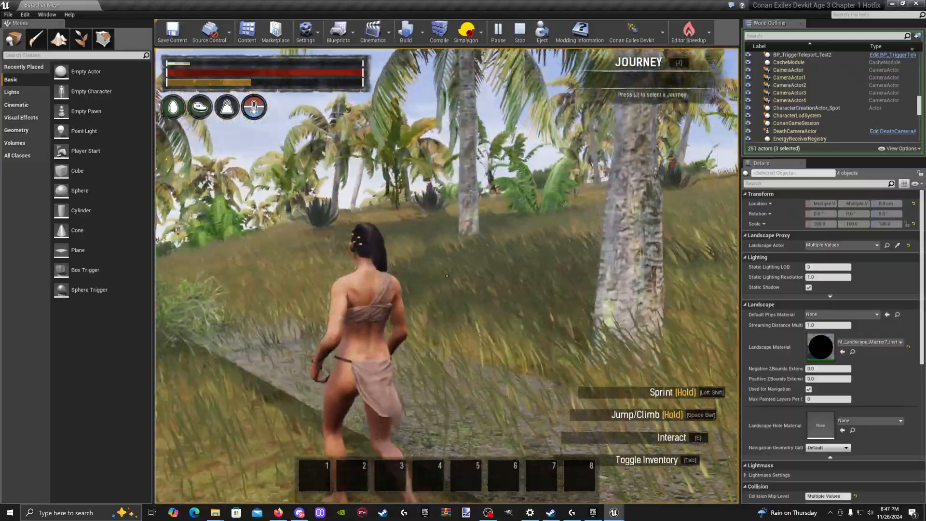
pyautogui.press('w')
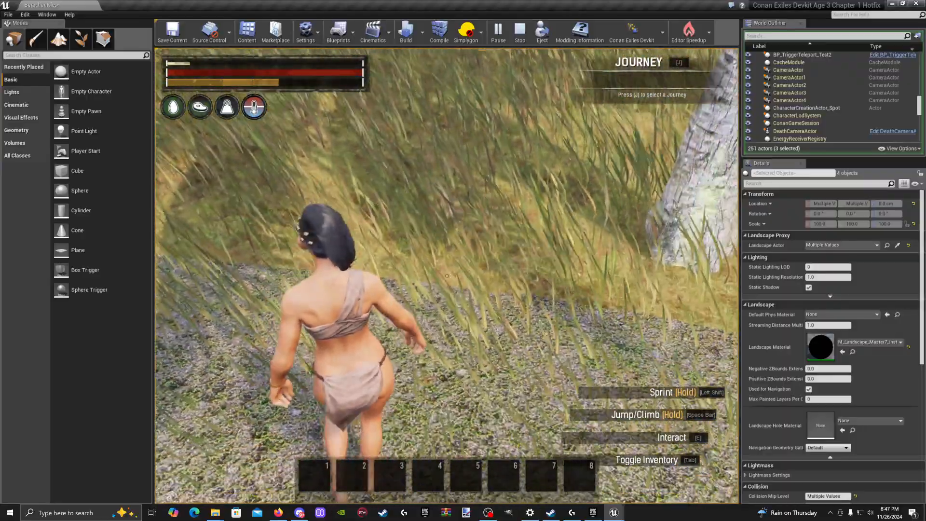
pyautogui.press('w')
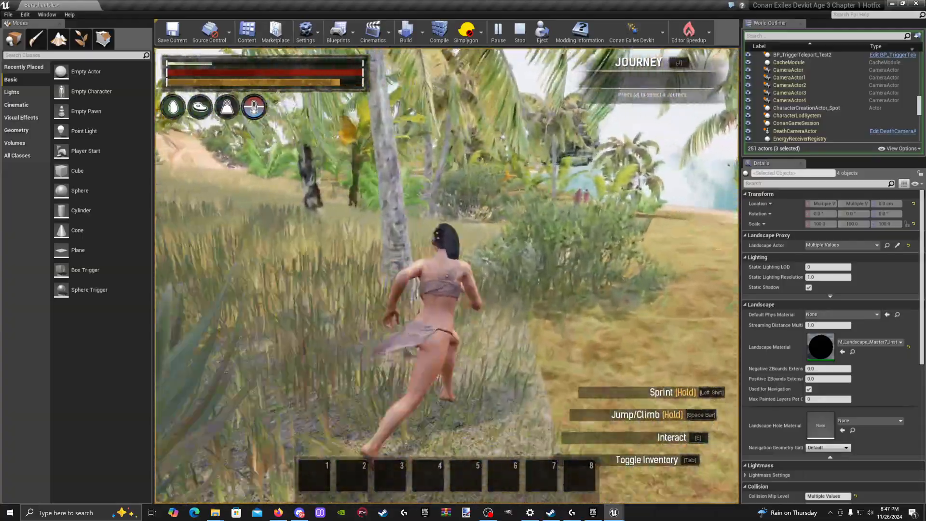
pyautogui.hotkey('shift', 'w')
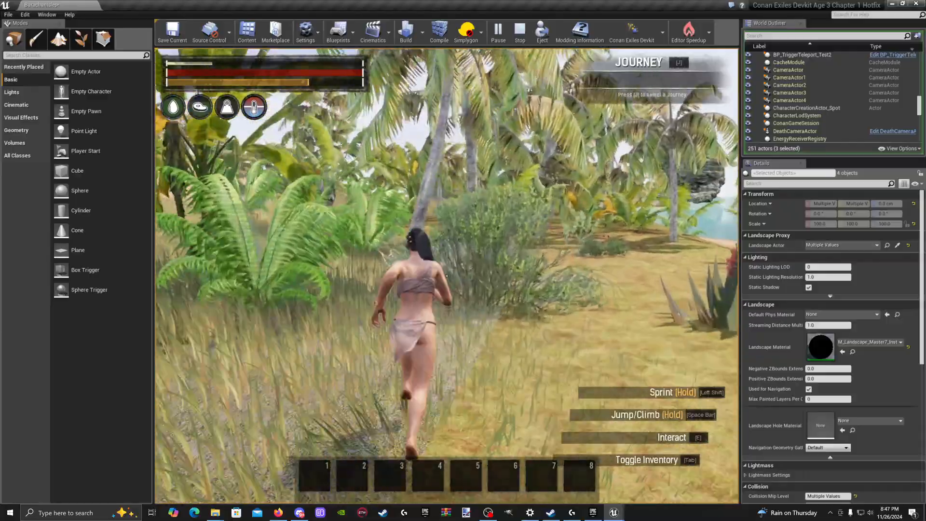
pyautogui.hotkey('shift', 'w')
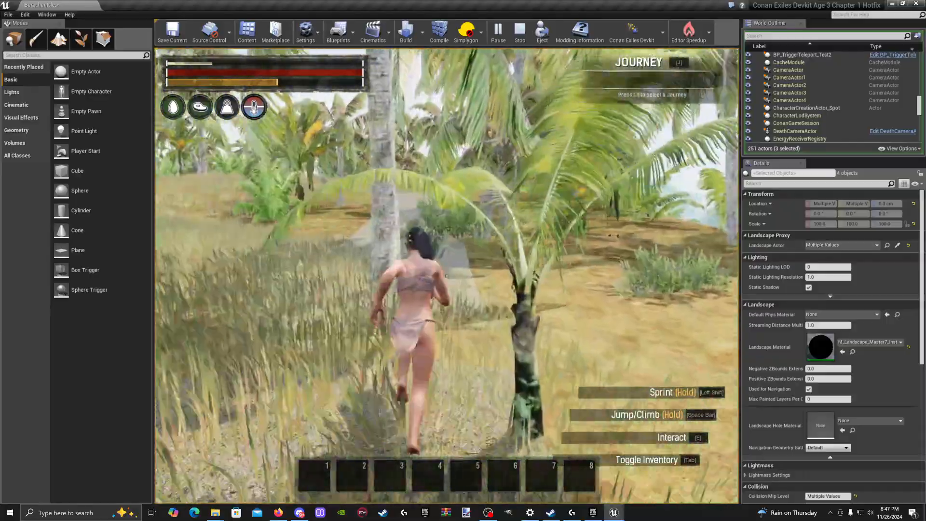
pyautogui.hotkey('shift', 'w')
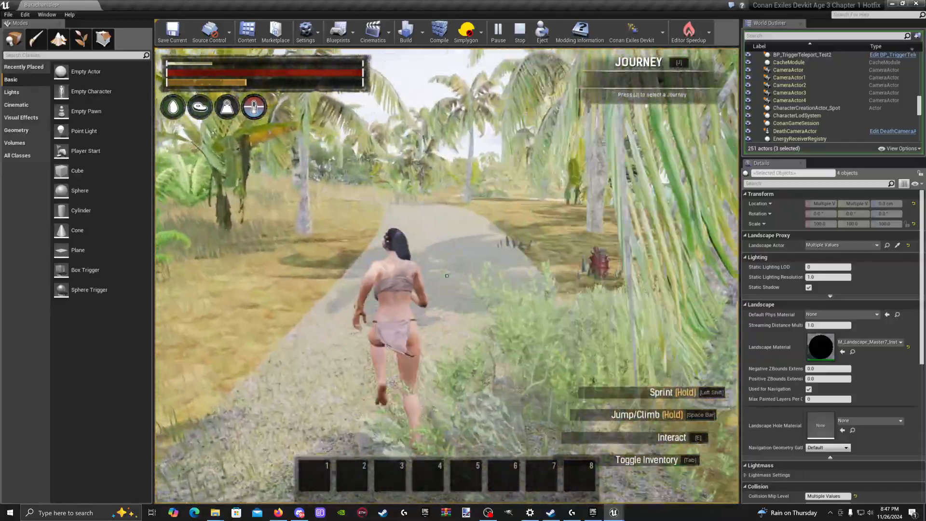
pyautogui.press('w')
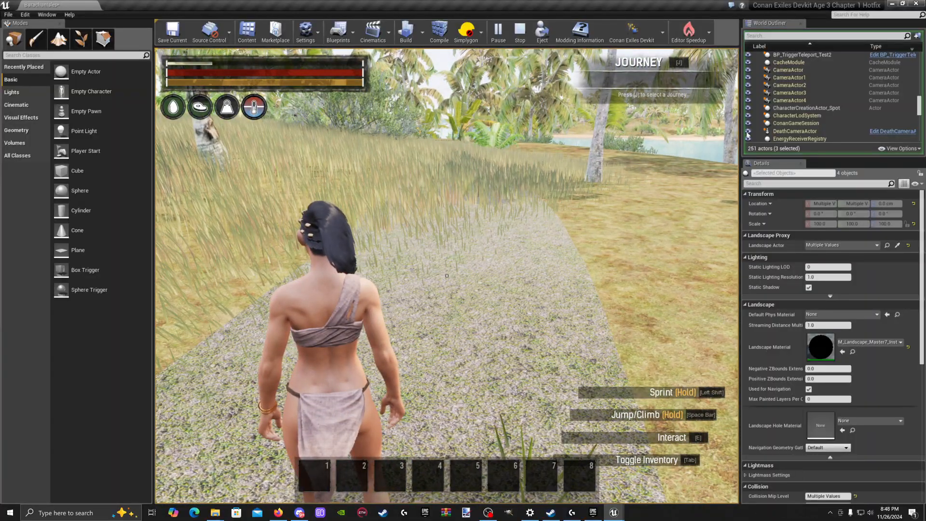
pyautogui.press('Escape')
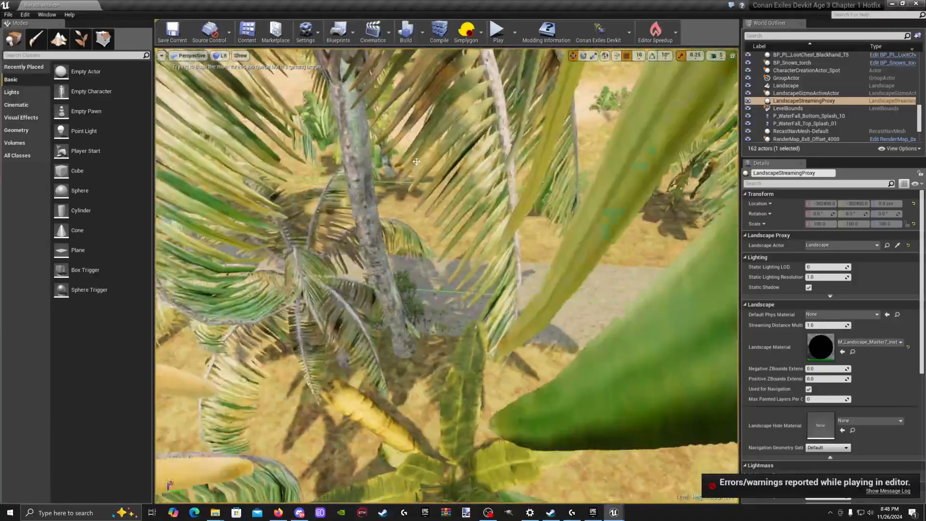
# Step: Set up landscape painting at the path with the Riverbed layer and a brush size of about 395
pyautogui.press('w')
pyautogui.moveTo(416, 161); pyautogui.dragTo(429, 162, button='right')
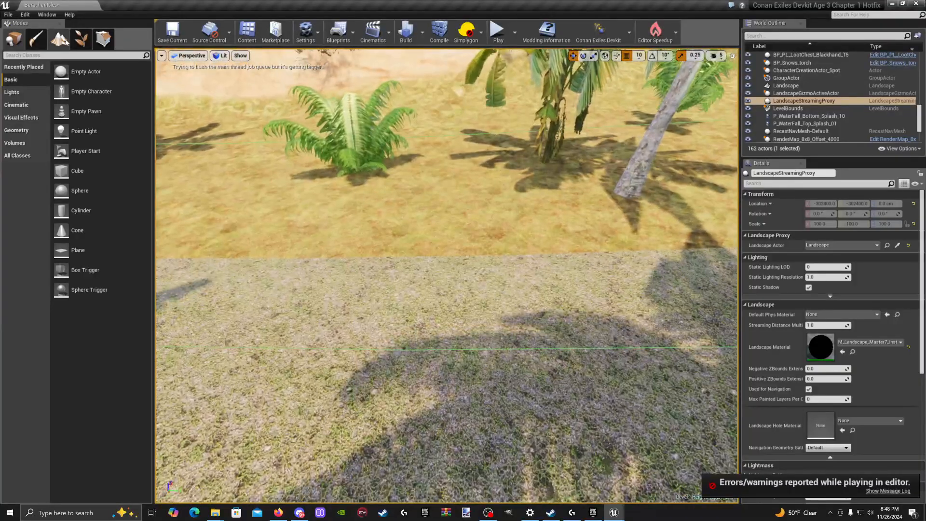
pyautogui.click(59, 38)
pyautogui.click(101, 62)
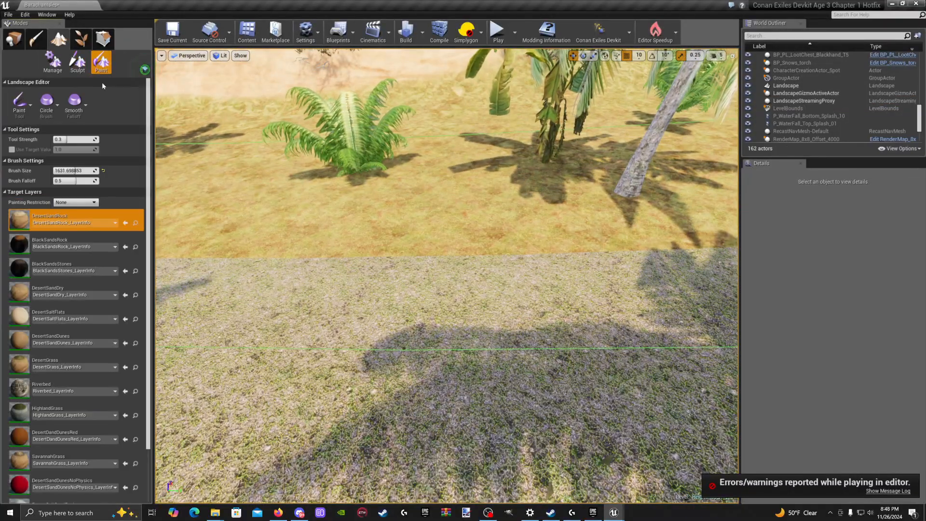
pyautogui.scroll(-2, 26, 281)
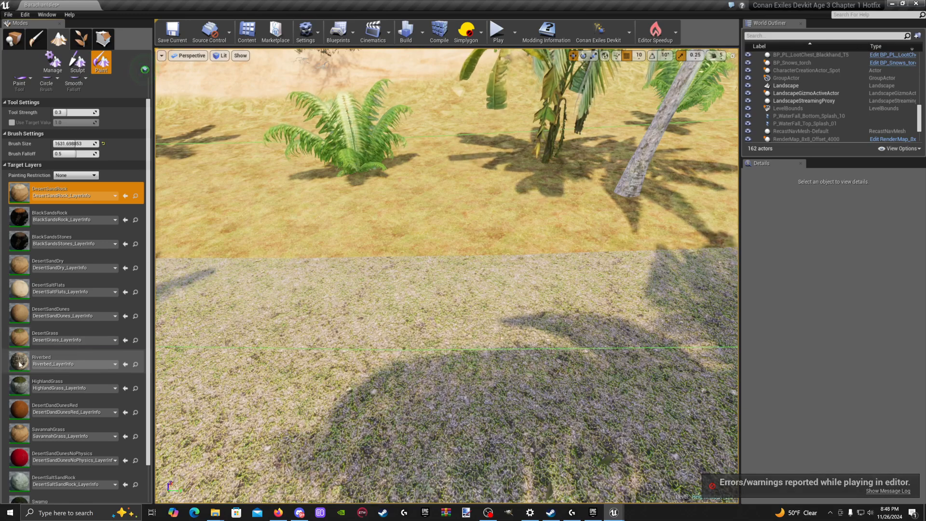
pyautogui.click(58, 359)
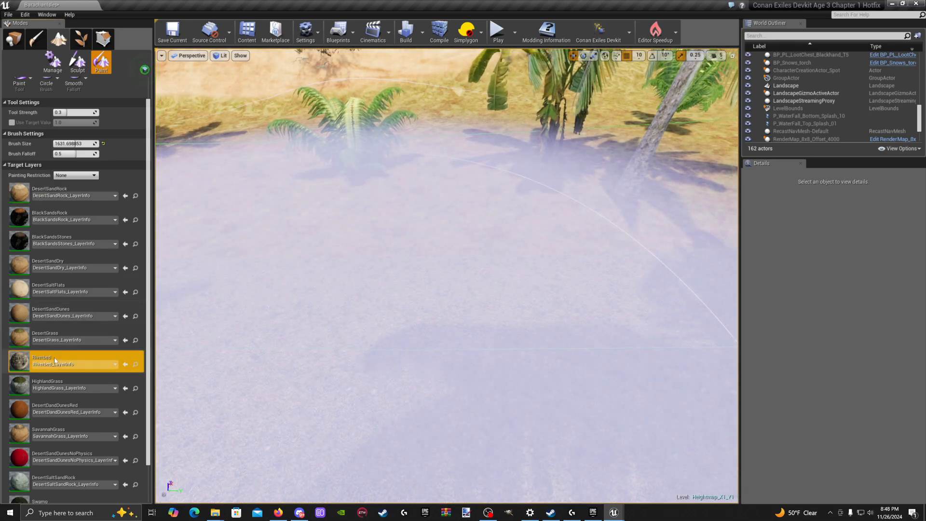
pyautogui.moveTo(81, 144); pyautogui.dragTo(64, 143)
# Step: Paint the Riverbed layer onto the landscape under and beside the grass path
pyautogui.moveTo(228, 223); pyautogui.dragTo(386, 267, button='right')
pyautogui.moveTo(387, 267)
pyautogui.mouseDown()
pyautogui.moveTo(432, 241)
pyautogui.moveTo(386, 279)
pyautogui.mouseUp()
pyautogui.moveTo(383, 308)
pyautogui.mouseDown(button='right')
pyautogui.moveTo(386, 231)
pyautogui.moveTo(393, 323)
pyautogui.mouseUp(button='right')
pyautogui.moveTo(393, 323)
pyautogui.mouseDown()
pyautogui.moveTo(453, 244)
pyautogui.moveTo(348, 299)
pyautogui.mouseUp()
pyautogui.moveTo(347, 299); pyautogui.dragTo(333, 328, button='right')
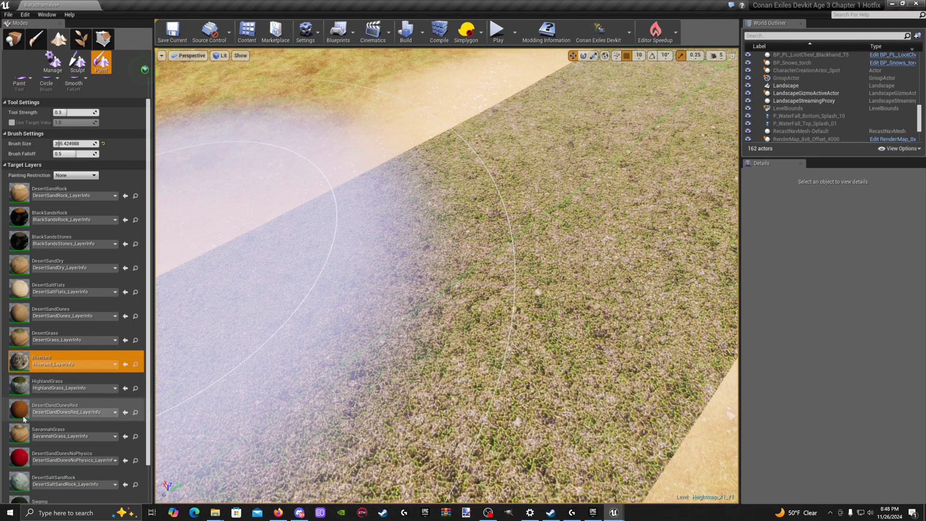
# Step: Paint the DesertGrass layer over the bare sand along both edges of the path with a brush size of about 180
pyautogui.click(21, 433)
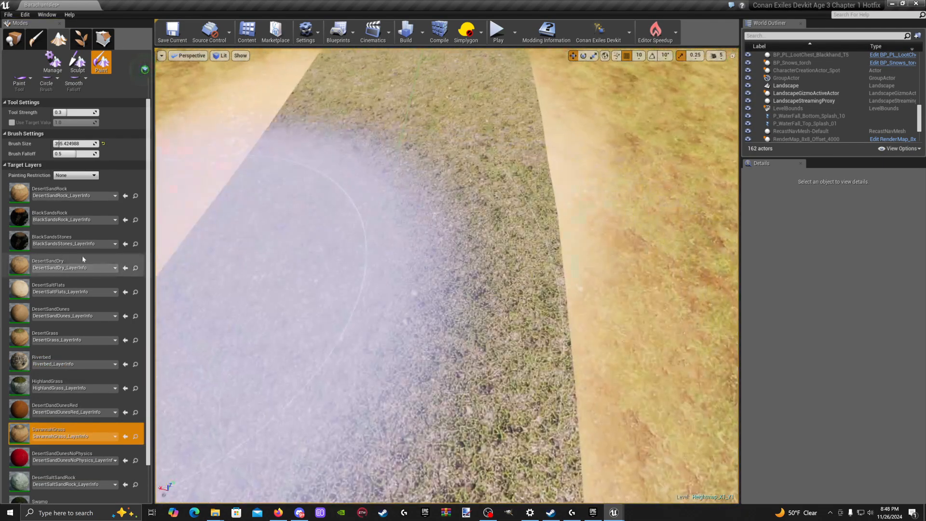
pyautogui.click(58, 337)
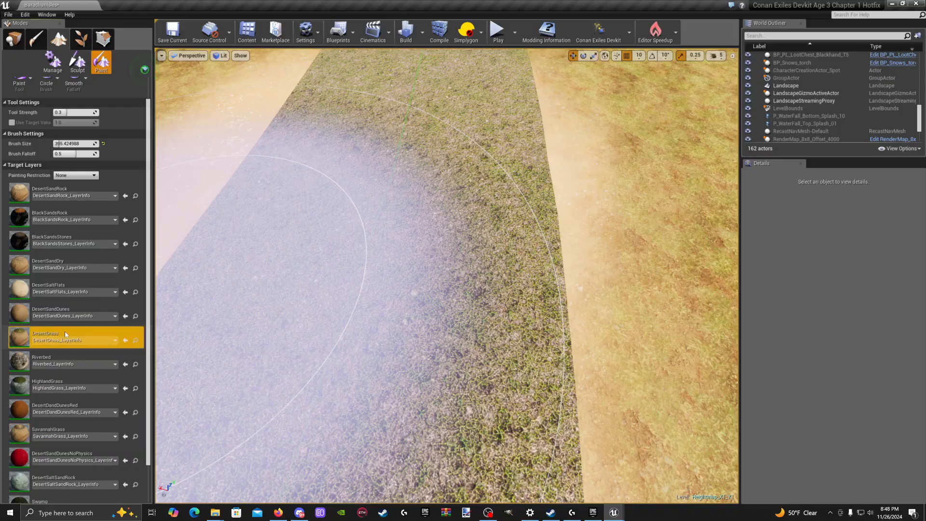
pyautogui.moveTo(54, 143); pyautogui.dragTo(29, 144)
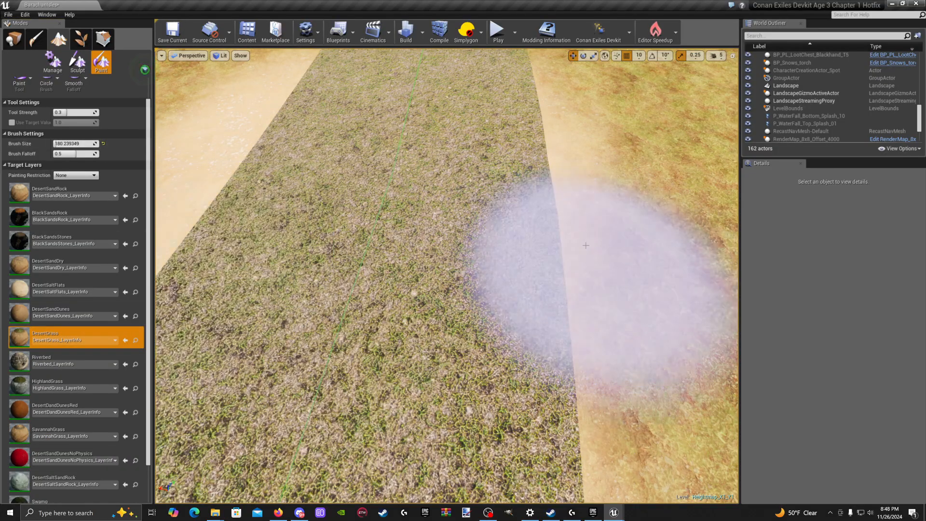
pyautogui.moveTo(544, 272)
pyautogui.mouseDown(button='right')
pyautogui.moveTo(547, 260)
pyautogui.moveTo(530, 263)
pyautogui.mouseUp(button='right')
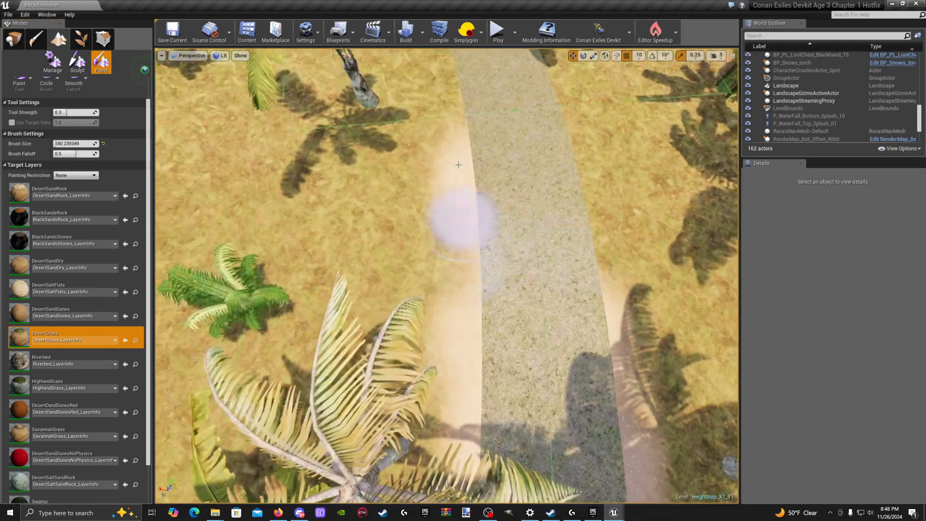
pyautogui.moveTo(459, 166)
pyautogui.mouseDown()
pyautogui.moveTo(472, 188)
pyautogui.moveTo(471, 258)
pyautogui.mouseUp()
pyautogui.moveTo(471, 298)
pyautogui.mouseDown()
pyautogui.moveTo(453, 319)
pyautogui.moveTo(602, 406)
pyautogui.moveTo(595, 232)
pyautogui.moveTo(615, 398)
pyautogui.mouseUp()
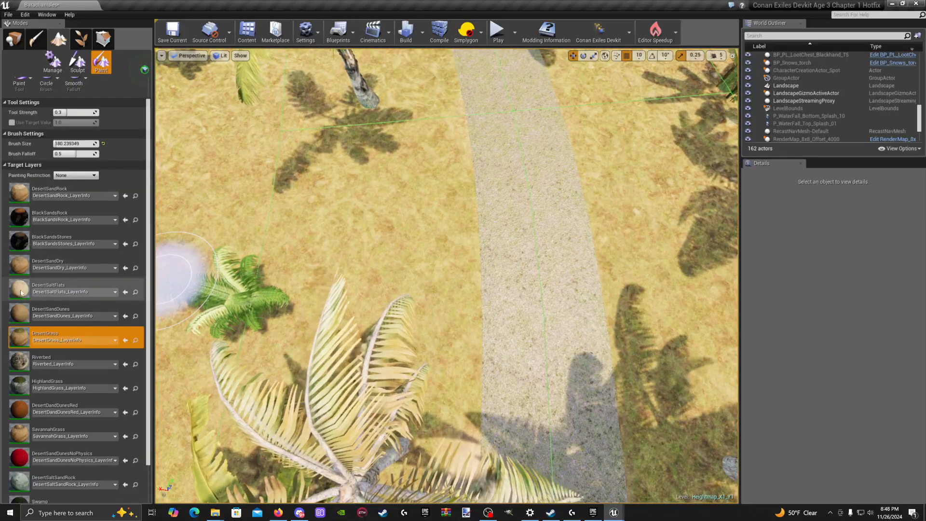
# Step: Paint the Riverbed layer along the middle of the path with the small brush
pyautogui.click(58, 360)
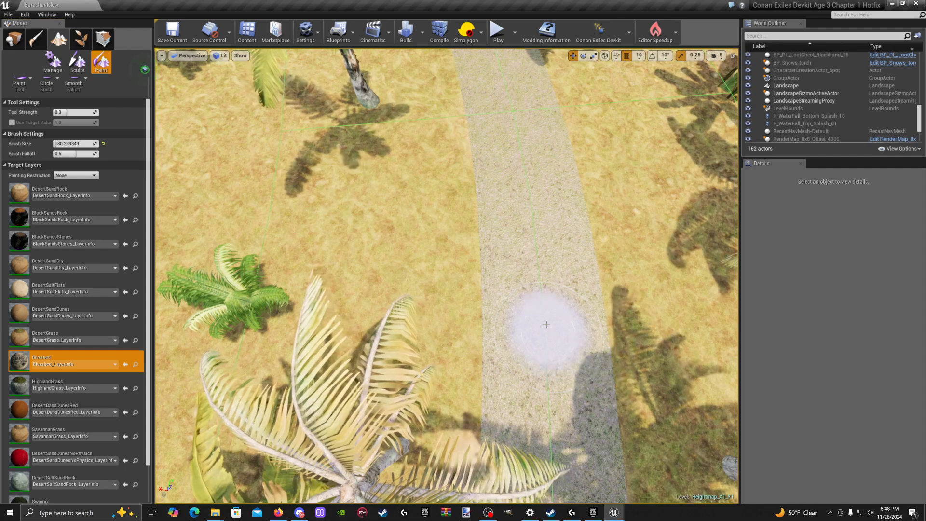
pyautogui.moveTo(530, 175)
pyautogui.mouseDown(button='right')
pyautogui.moveTo(550, 106)
pyautogui.moveTo(627, 198)
pyautogui.mouseUp(button='right')
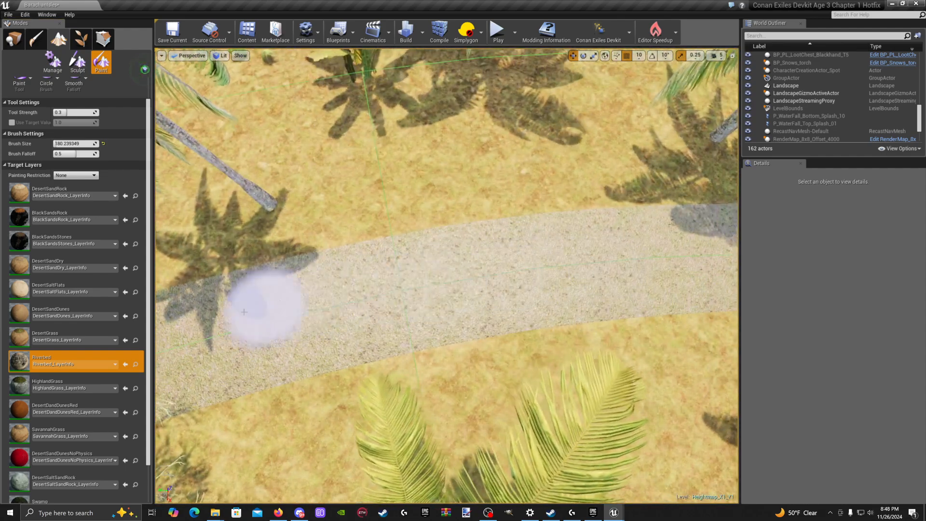
pyautogui.moveTo(615, 260)
pyautogui.mouseDown(button='right')
pyautogui.moveTo(579, 255)
pyautogui.moveTo(554, 193)
pyautogui.moveTo(440, 371)
pyautogui.mouseUp(button='right')
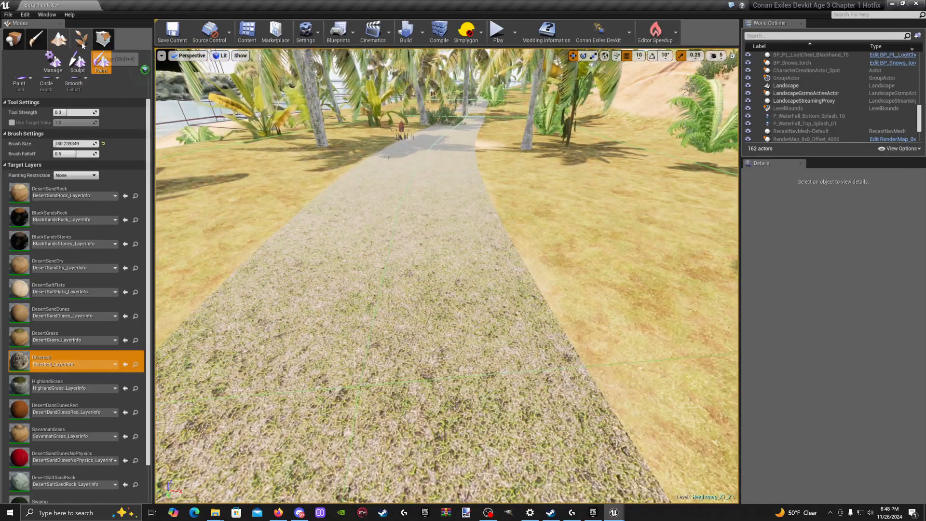
# Step: Play-test from the path, run the character along it to check the grass coverage, and end the test
pyautogui.click(18, 43)
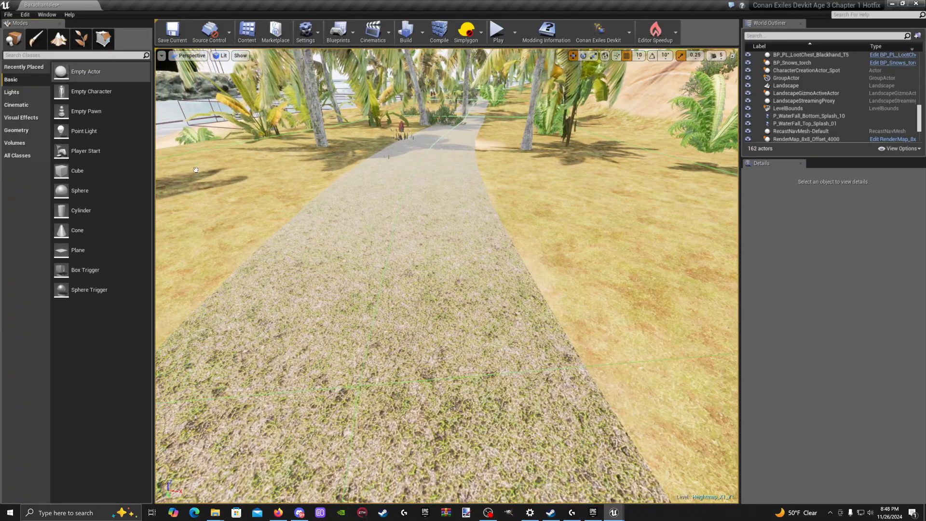
pyautogui.rightClick(406, 345)
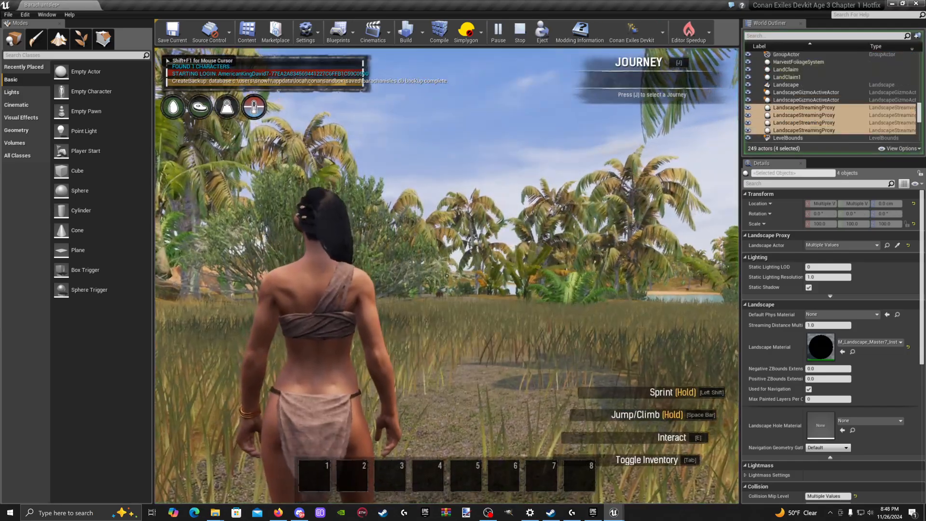
pyautogui.hotkey('shift', 'w')
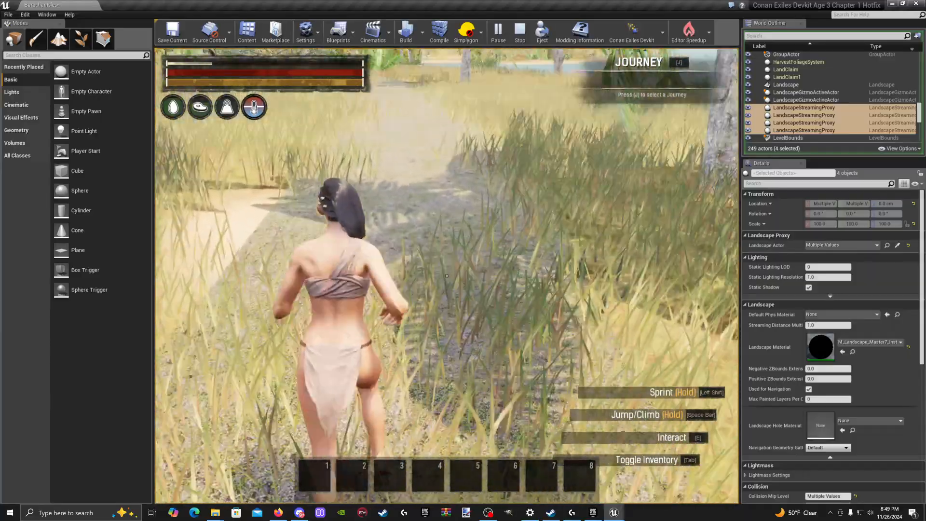
pyautogui.hotkey('shift', 'w')
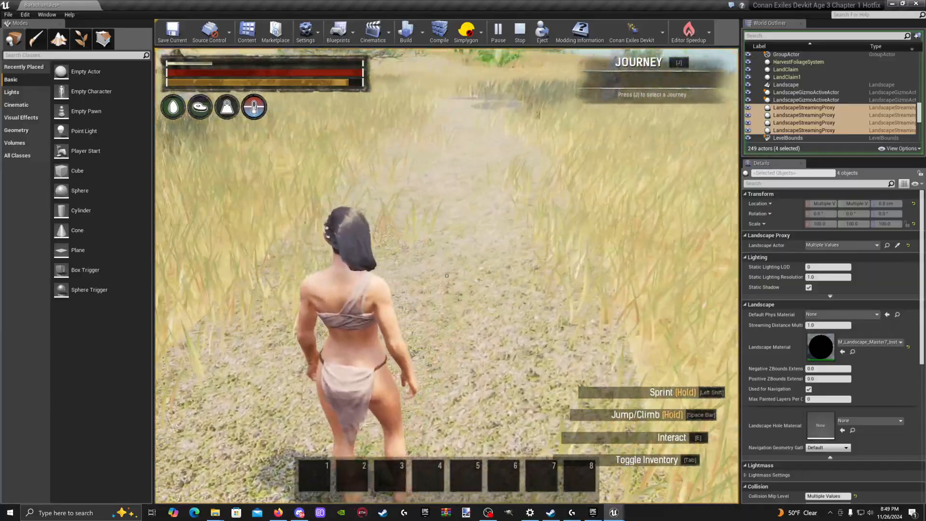
pyautogui.hotkey('shift', 'F1')
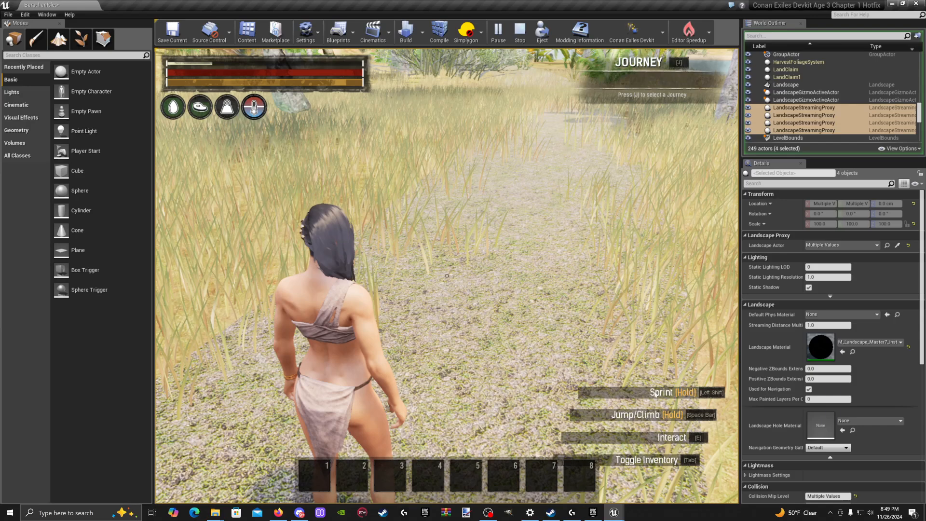
pyautogui.press('Escape')
# Step: Raise the landscape along the far edge of the path near the palm with the Sculpt tool at strength 0.3
pyautogui.click(59, 39)
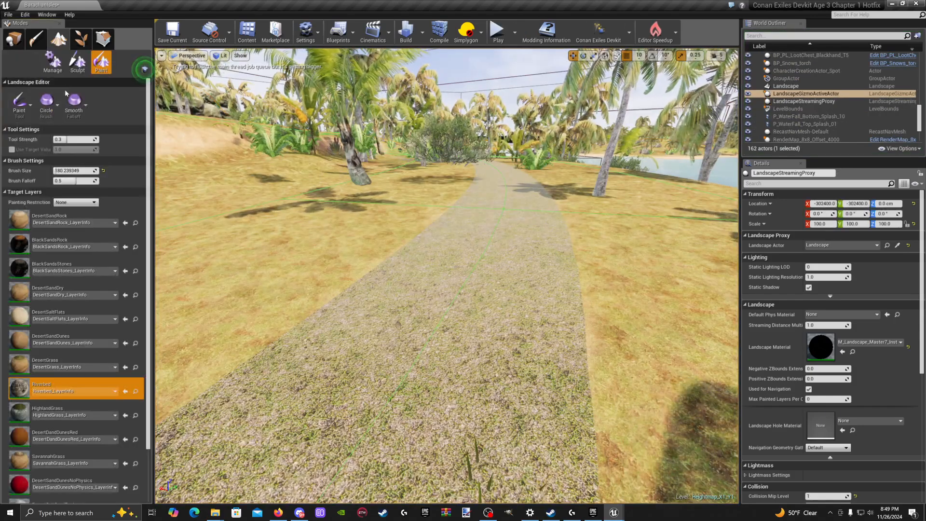
pyautogui.click(78, 63)
pyautogui.click(20, 107)
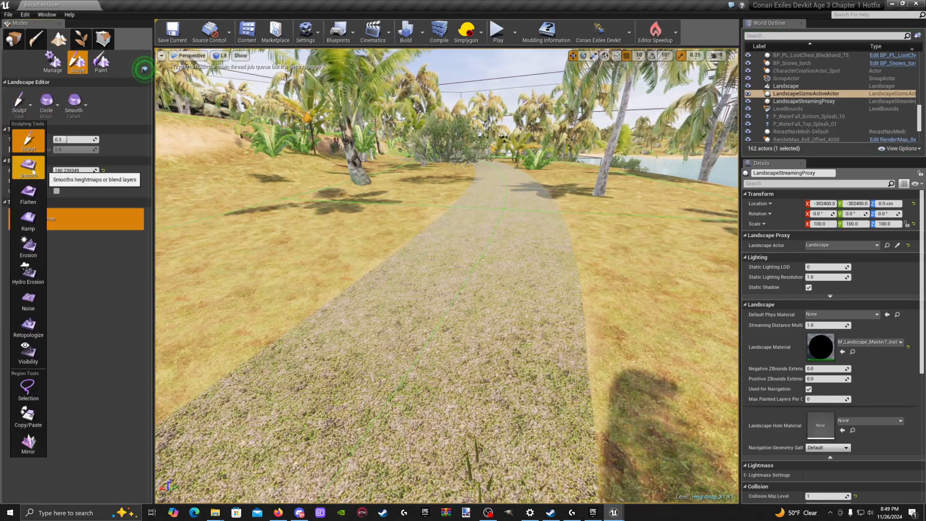
pyautogui.click(34, 172)
pyautogui.click(24, 110)
pyautogui.click(30, 142)
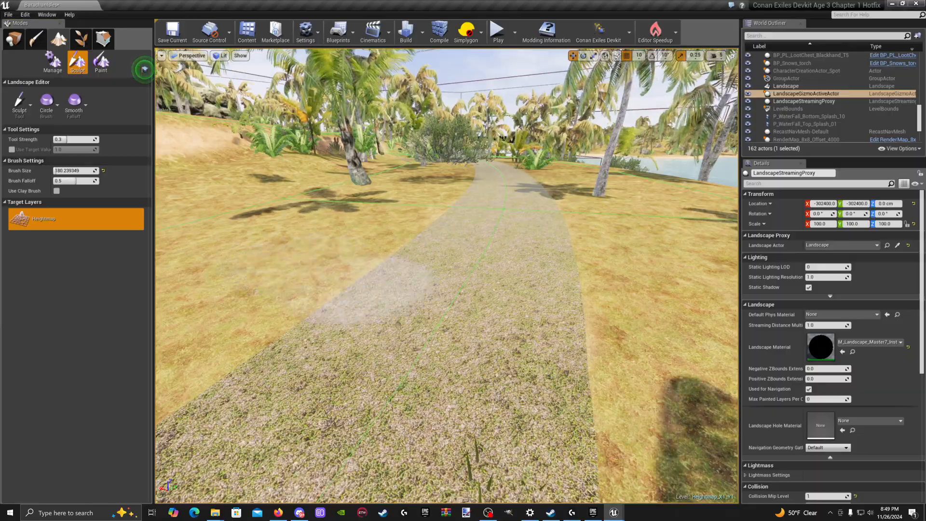
pyautogui.press('w')
pyautogui.moveTo(446, 275)
pyautogui.mouseDown(button='right')
pyautogui.moveTo(572, 265)
pyautogui.moveTo(627, 279)
pyautogui.moveTo(608, 278)
pyautogui.moveTo(598, 308)
pyautogui.moveTo(584, 289)
pyautogui.moveTo(569, 323)
pyautogui.moveTo(560, 321)
pyautogui.mouseUp(button='right')
pyautogui.press('s')
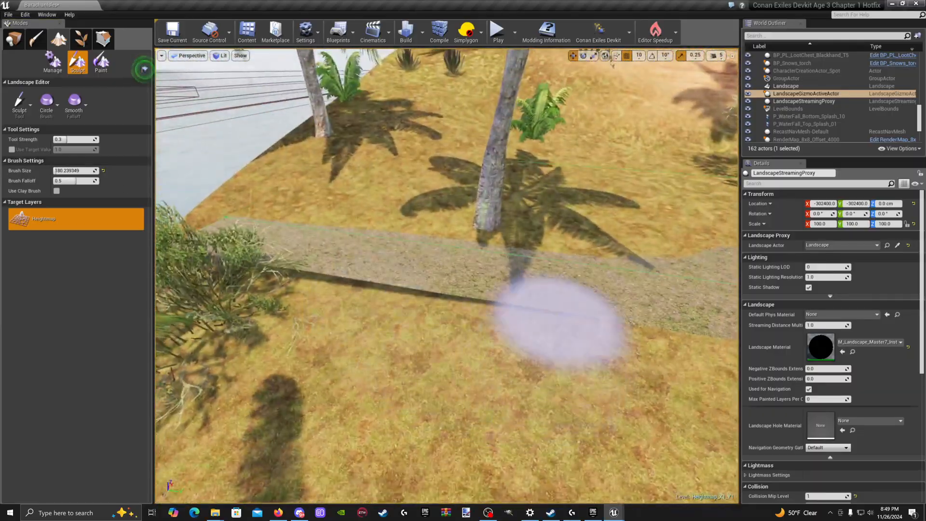
pyautogui.moveTo(402, 282)
pyautogui.mouseDown()
pyautogui.moveTo(414, 300)
pyautogui.moveTo(284, 268)
pyautogui.moveTo(304, 274)
pyautogui.mouseUp()
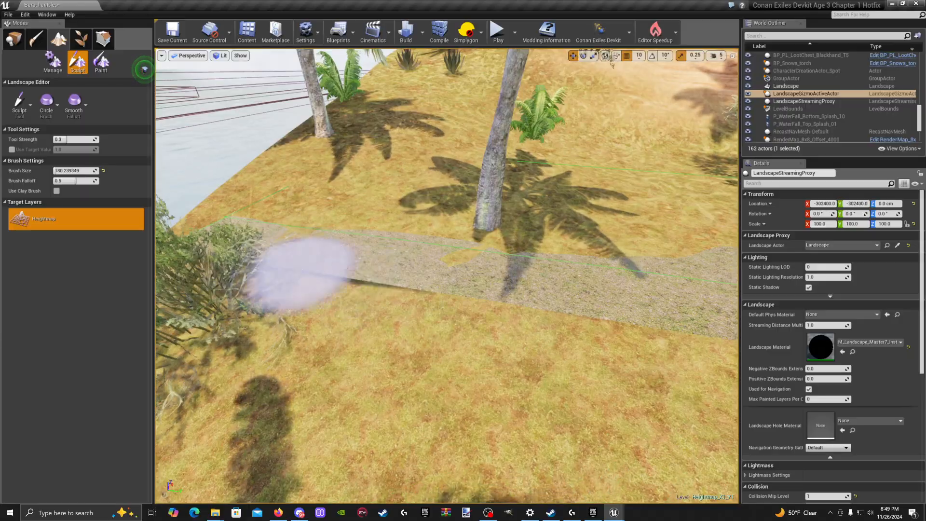
# Step: Flatten the raised landscape along the path's edge with the Flatten tool
pyautogui.click(31, 102)
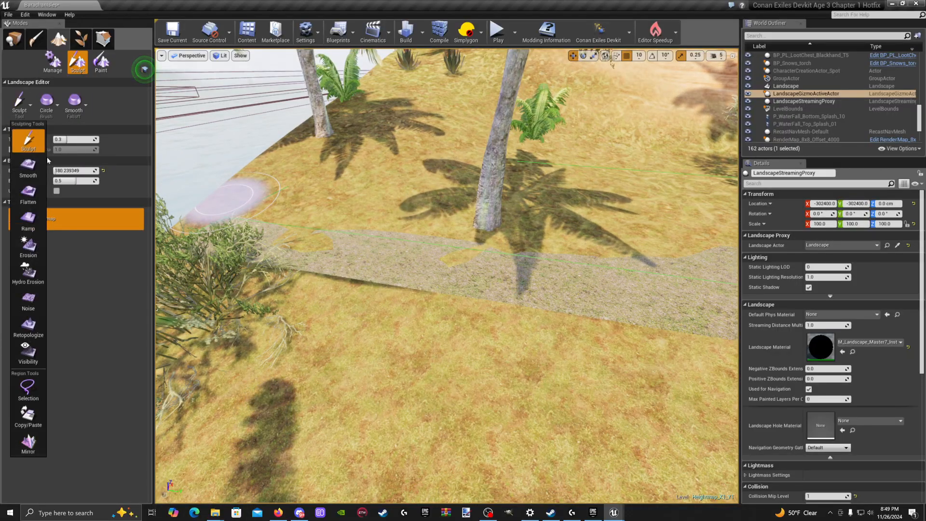
pyautogui.click(29, 193)
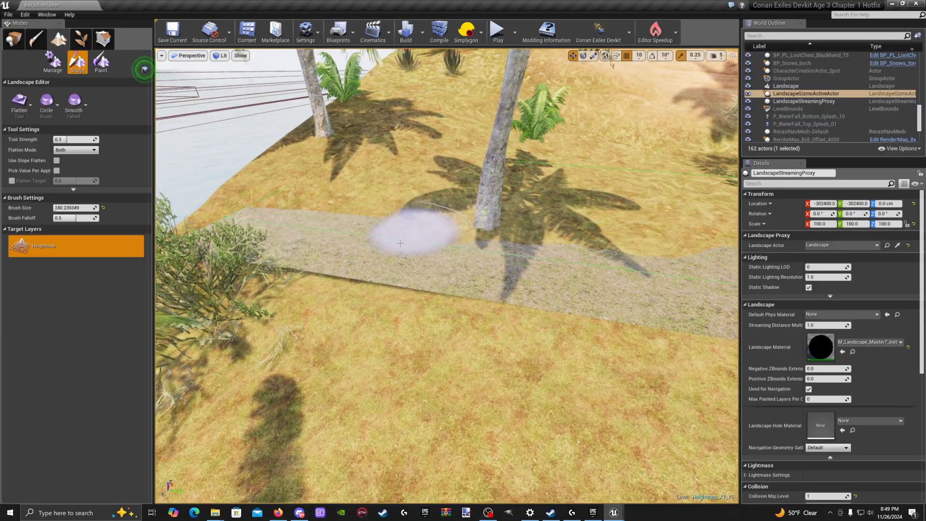
pyautogui.moveTo(488, 286)
pyautogui.mouseDown(button='right')
pyautogui.moveTo(598, 250)
pyautogui.moveTo(607, 299)
pyautogui.moveTo(602, 289)
pyautogui.mouseUp(button='right')
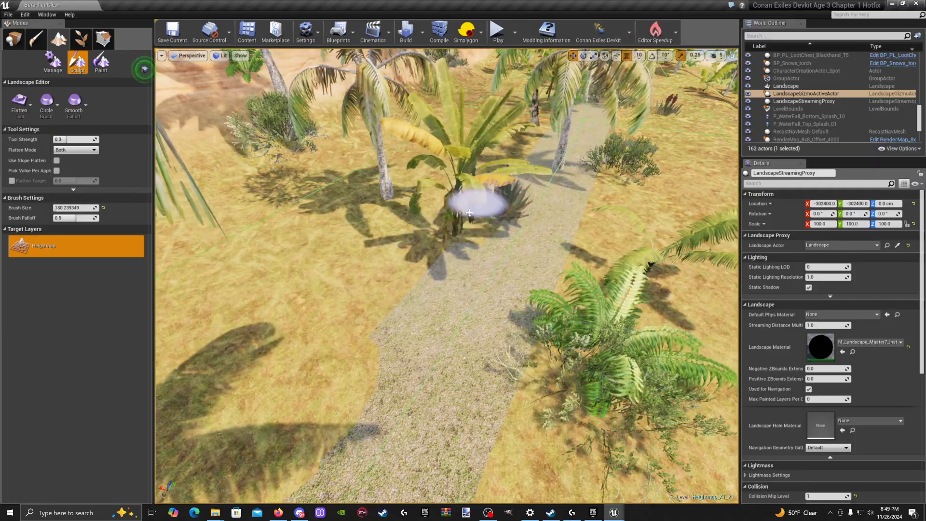
# Step: Sculpt the landscape up against the path's edges beside the palms and bushes
pyautogui.click(20, 102)
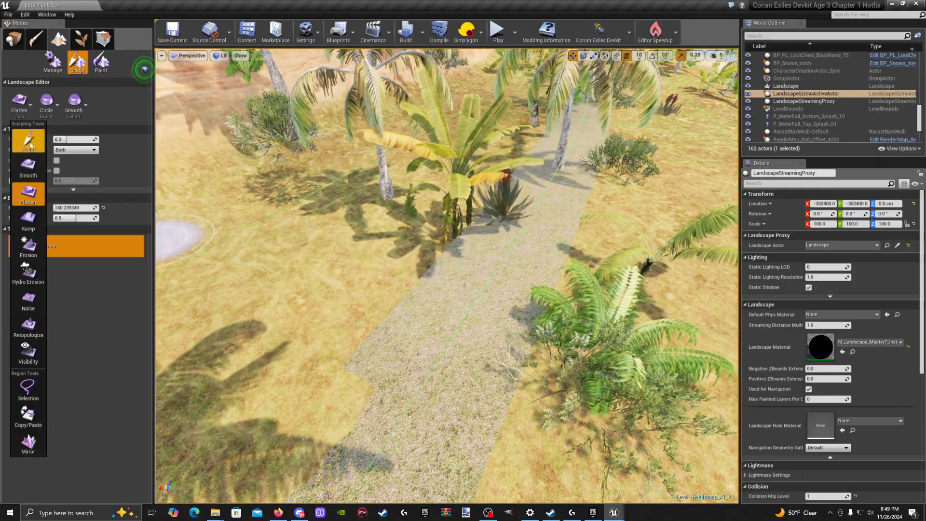
pyautogui.click(28, 141)
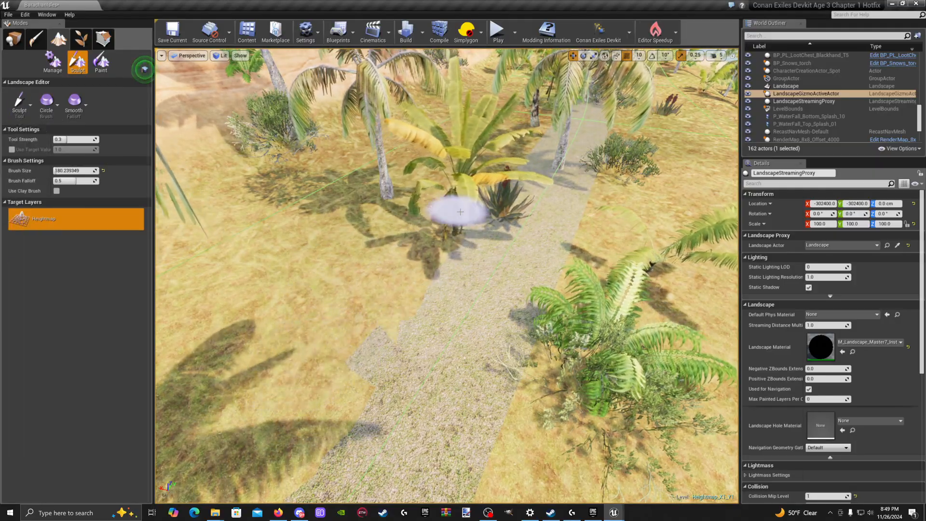
pyautogui.press('w')
pyautogui.moveTo(565, 247)
pyautogui.mouseDown(button='right')
pyautogui.moveTo(571, 193)
pyautogui.moveTo(574, 263)
pyautogui.moveTo(581, 250)
pyautogui.mouseUp(button='right')
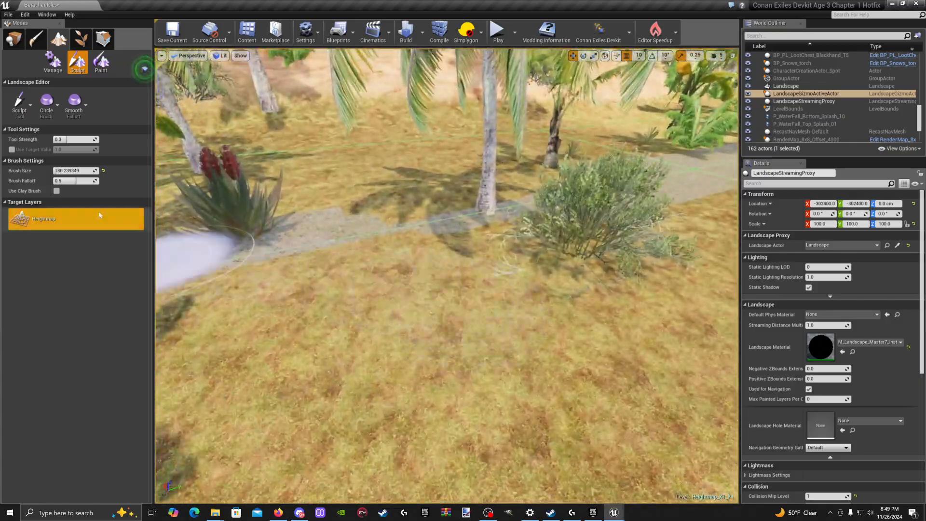
pyautogui.scroll(3, 103, 215)
pyautogui.press('e')
pyautogui.moveTo(410, 251)
pyautogui.mouseDown(button='right')
pyautogui.moveTo(425, 246)
pyautogui.moveTo(424, 279)
pyautogui.moveTo(383, 217)
pyautogui.mouseUp(button='right')
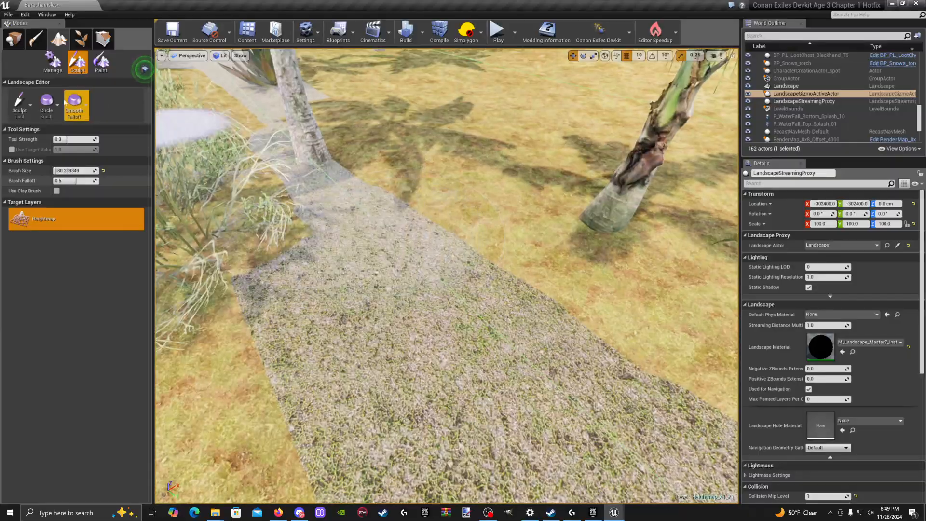
# Step: Smooth the sculpted landscape along the path's edge with the Smooth tool at strength 0.3
pyautogui.click(31, 109)
pyautogui.click(29, 169)
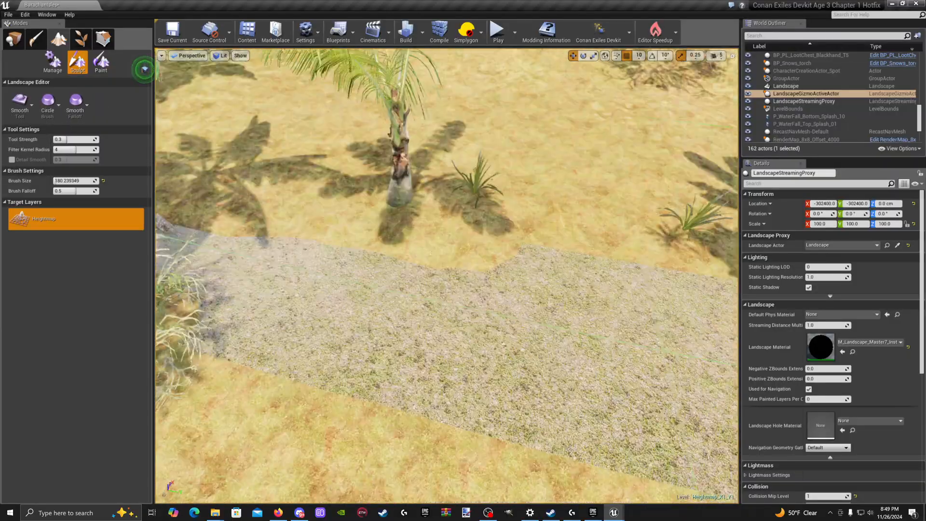
pyautogui.press('s')
pyautogui.moveTo(446, 275); pyautogui.dragTo(501, 250, button='right')
pyautogui.press('w')
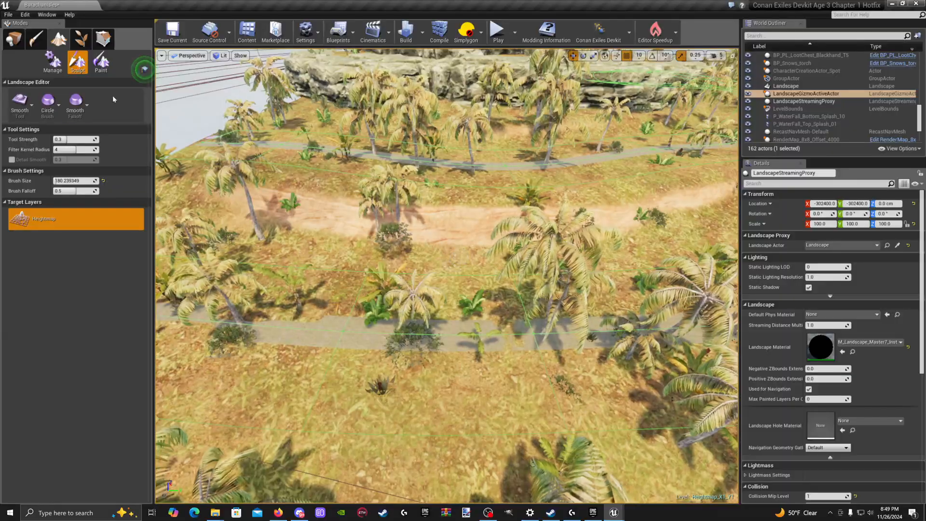
# Step: Return to the Edit Splines tool and review the option for deforming the landscape to all splines
pyautogui.click(52, 63)
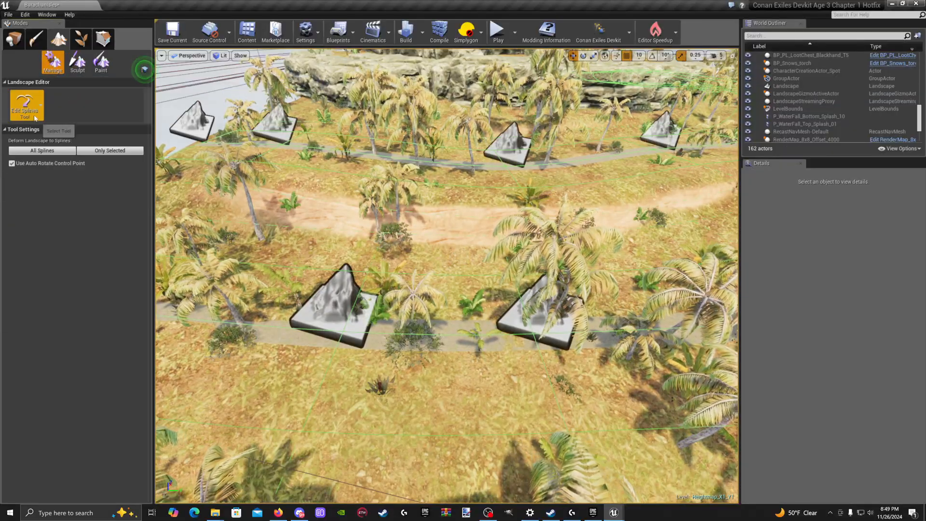
pyautogui.click(41, 149)
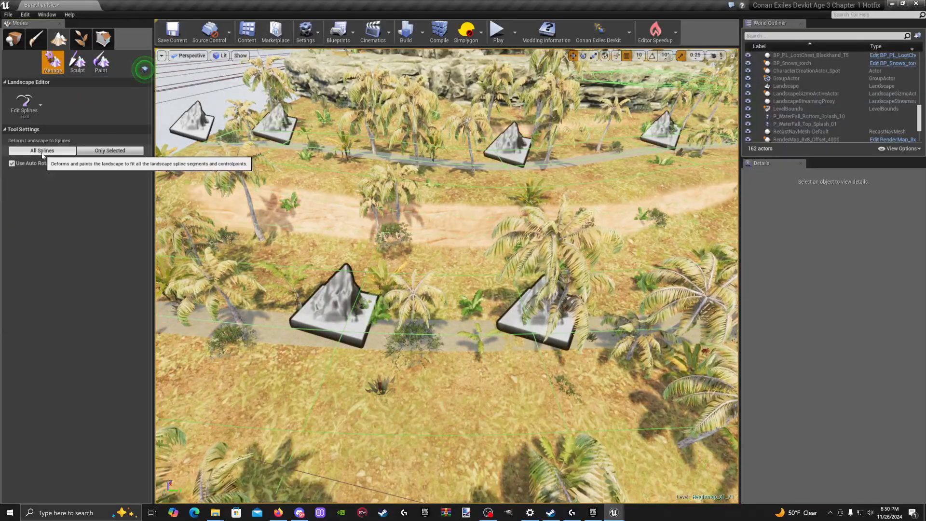
pyautogui.moveTo(337, 241); pyautogui.dragTo(324, 247, button='right')
pyautogui.press('s')
pyautogui.click(30, 101)
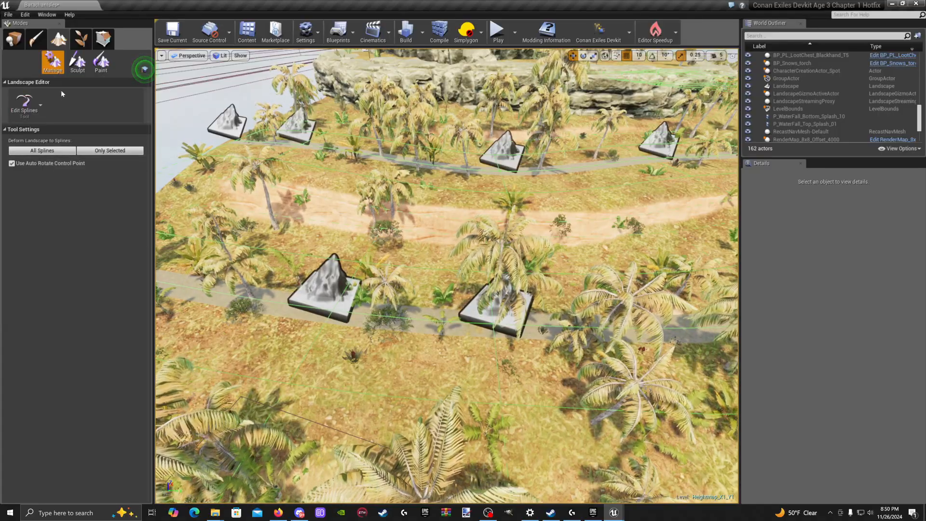
# Step: Select all connected control points of the road spline and inspect the route around the island
pyautogui.click(15, 42)
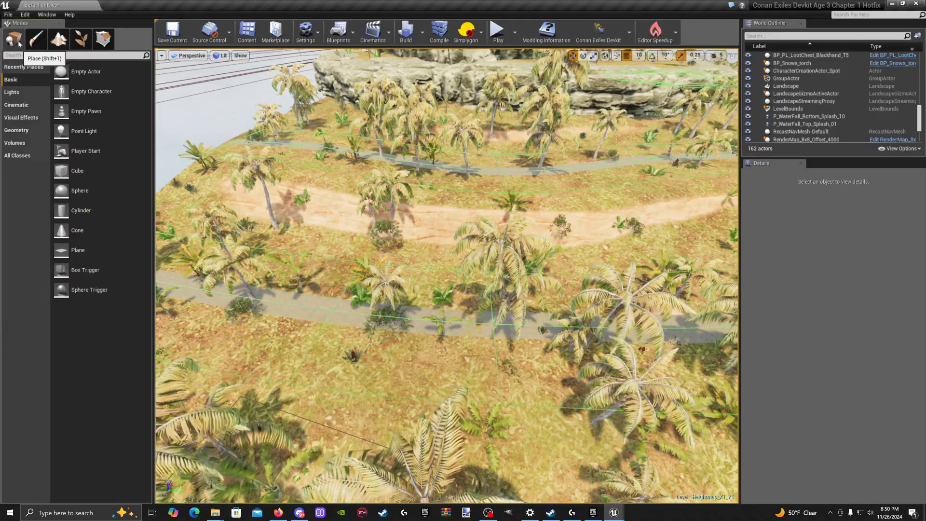
pyautogui.click(58, 39)
pyautogui.moveTo(359, 253); pyautogui.dragTo(340, 284, button='right')
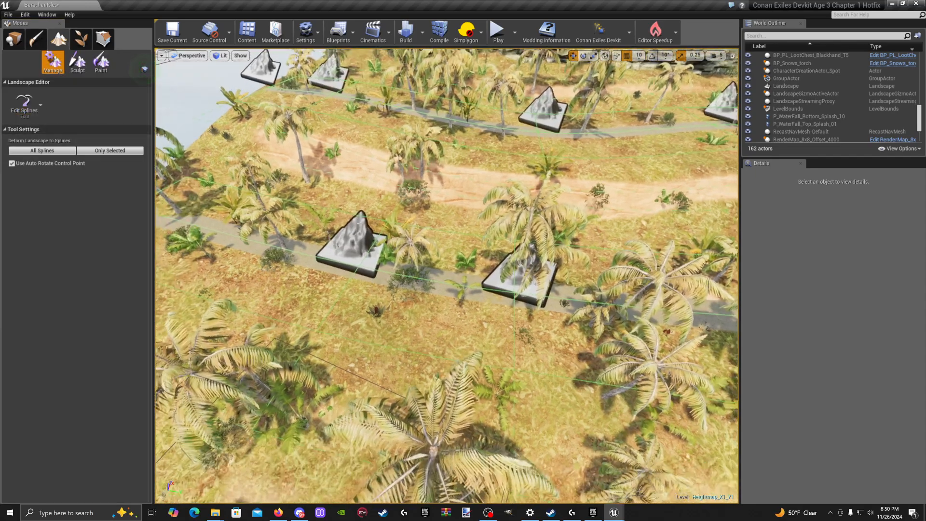
pyautogui.click(355, 252)
pyautogui.moveTo(355, 252); pyautogui.dragTo(357, 196, button='right')
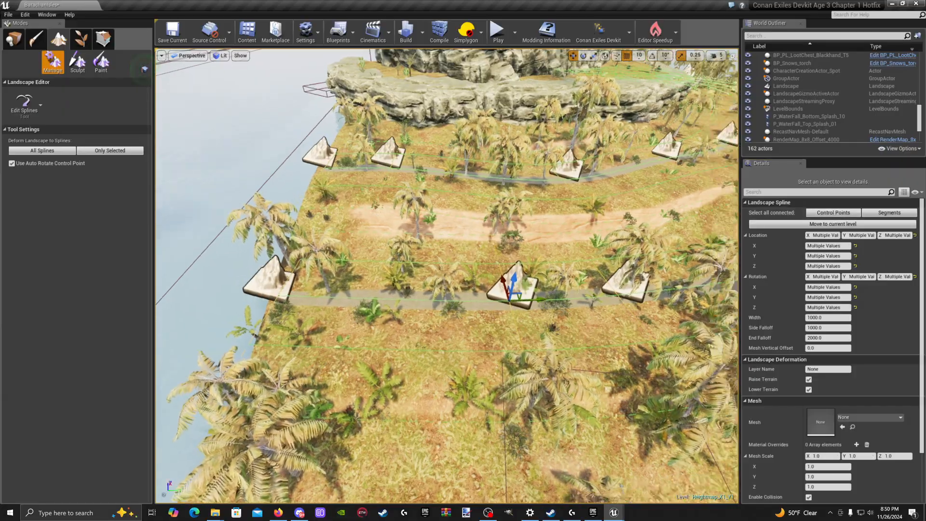
pyautogui.moveTo(446, 275); pyautogui.dragTo(489, 251, button='right')
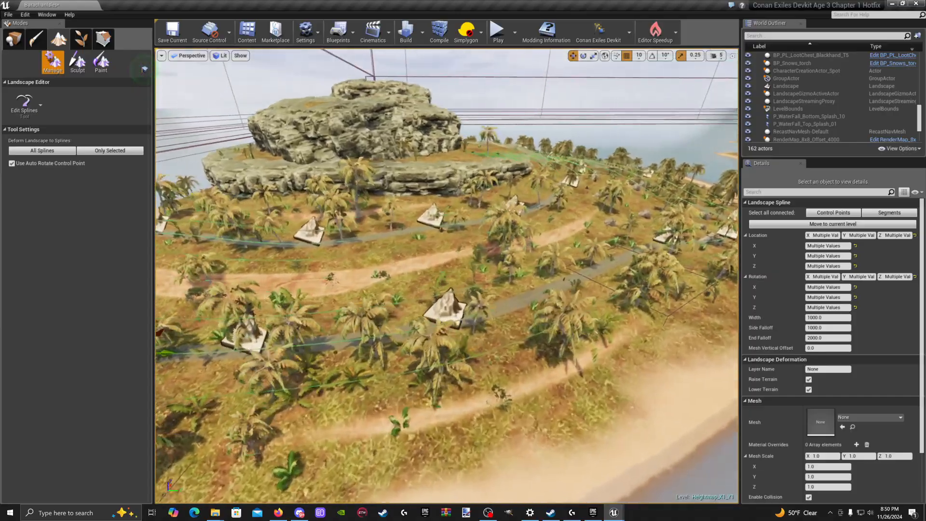
pyautogui.moveTo(446, 275); pyautogui.dragTo(393, 284, button='right')
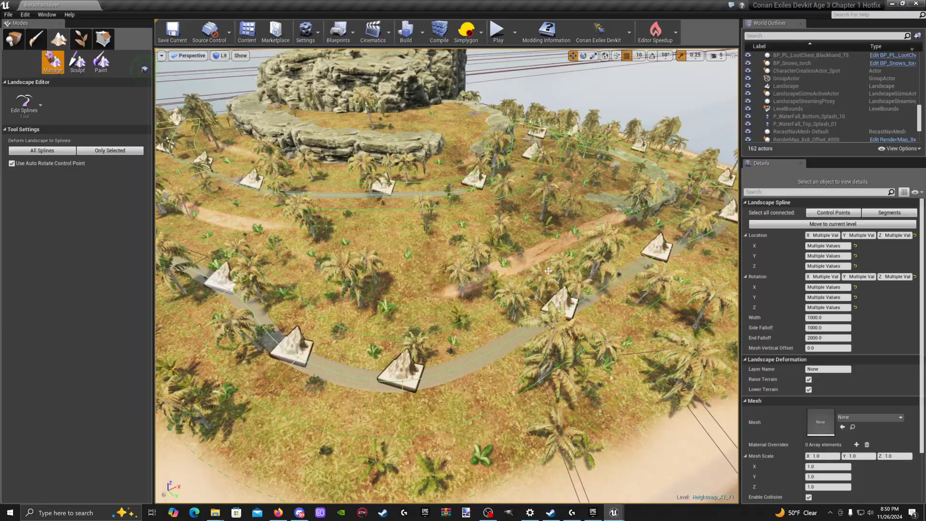
# Step: Select all connected segments of the road spline and locate their road mesh in the Content Browser
pyautogui.moveTo(548, 270); pyautogui.dragTo(462, 357, button='right')
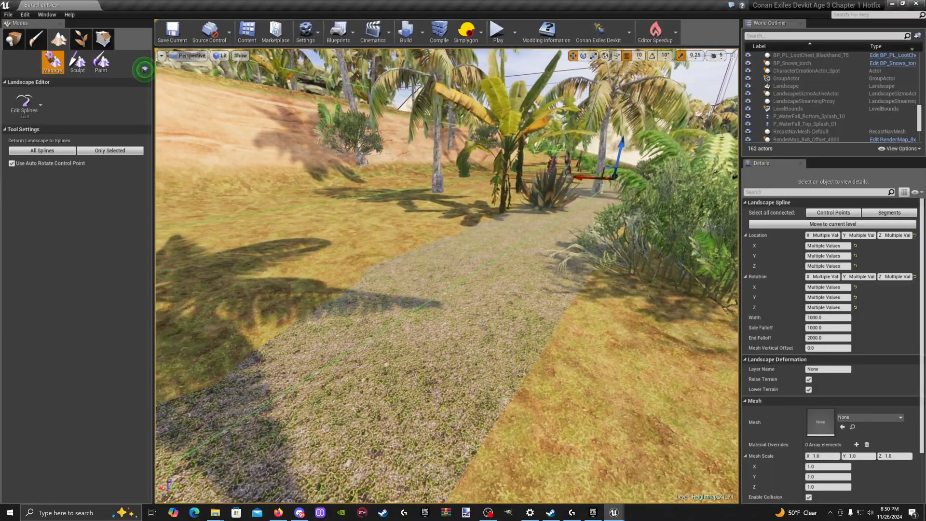
pyautogui.click(837, 213)
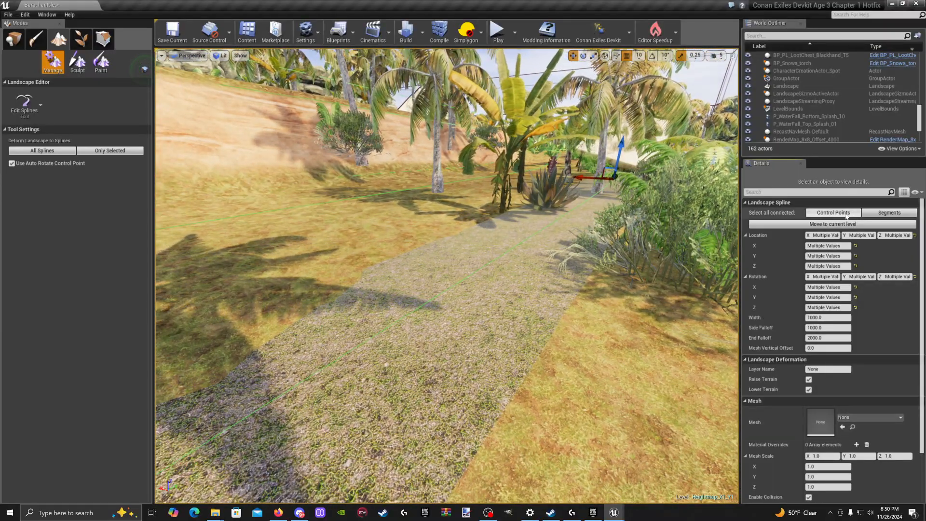
pyautogui.click(889, 213)
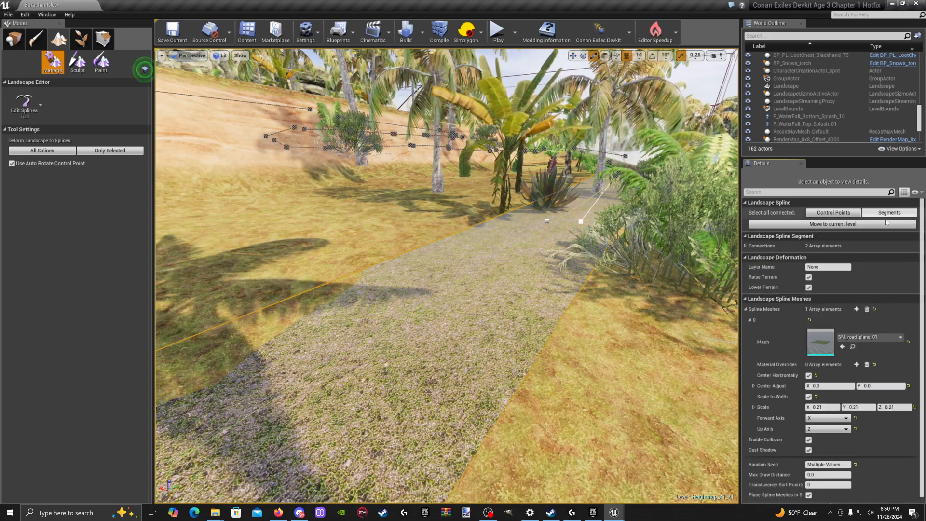
pyautogui.click(853, 347)
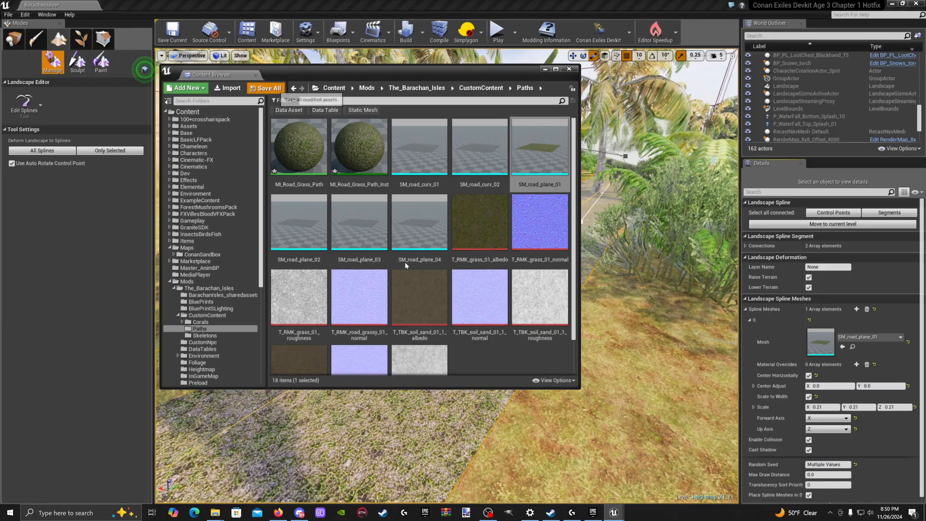
# Step: Open the MI_Road_Grass_Path material and select the Texture Sample node feeding Base Color, widening the material editor window
pyautogui.click(538, 335)
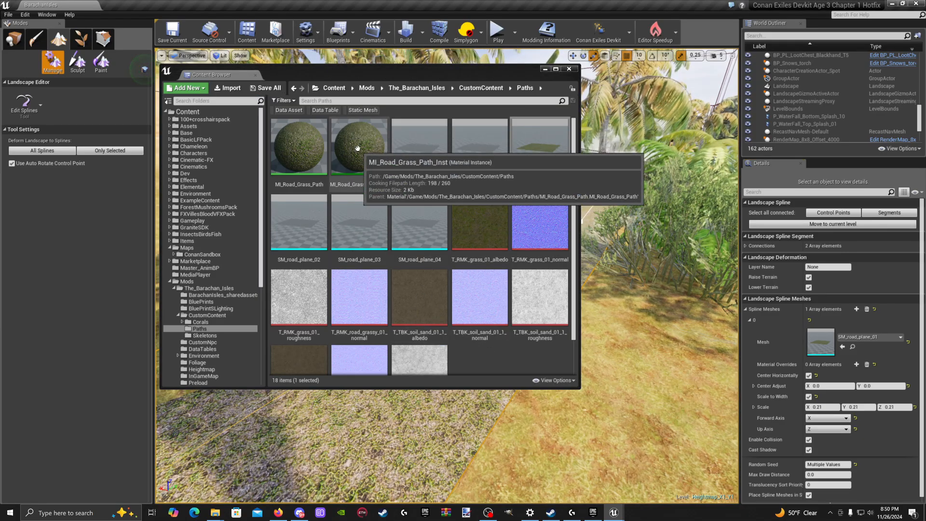
pyautogui.doubleClick(297, 149)
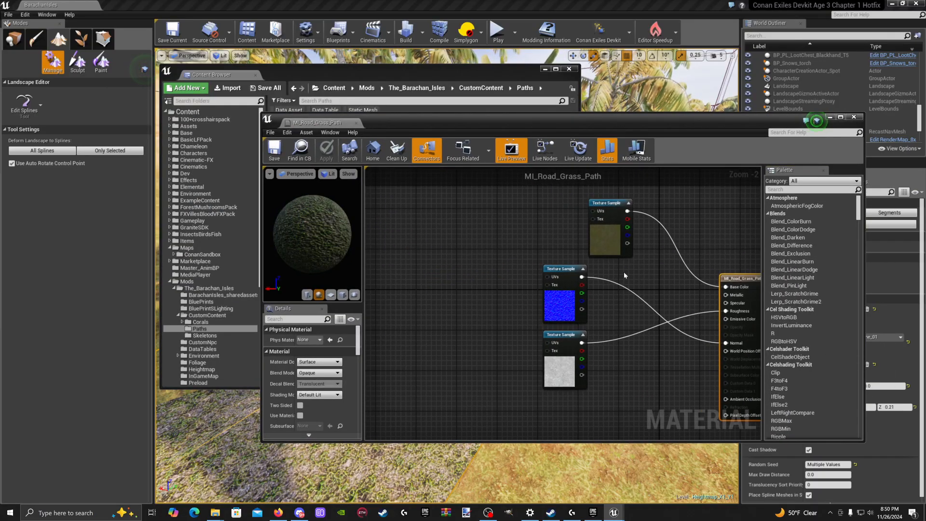
pyautogui.click(605, 236)
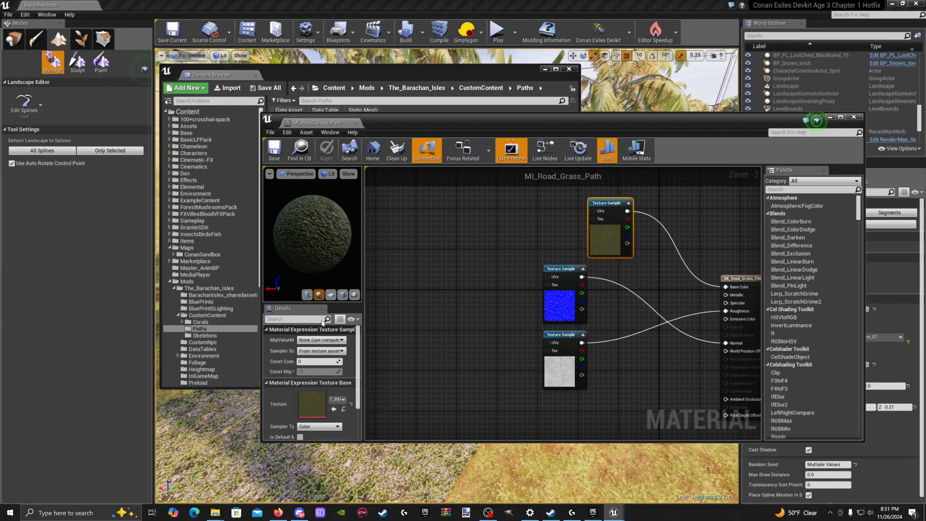
pyautogui.moveTo(261, 286); pyautogui.dragTo(162, 286)
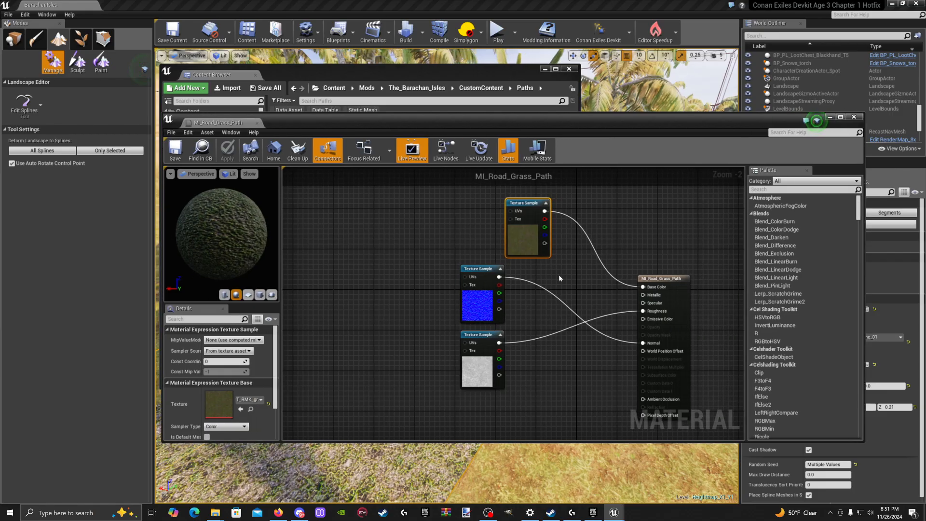
# Step: Assign T_TBK_soil_sand_01_1_albedo to the Base Color Texture Sample and save the material
pyautogui.moveTo(502, 122); pyautogui.dragTo(604, 132)
pyautogui.click(398, 78)
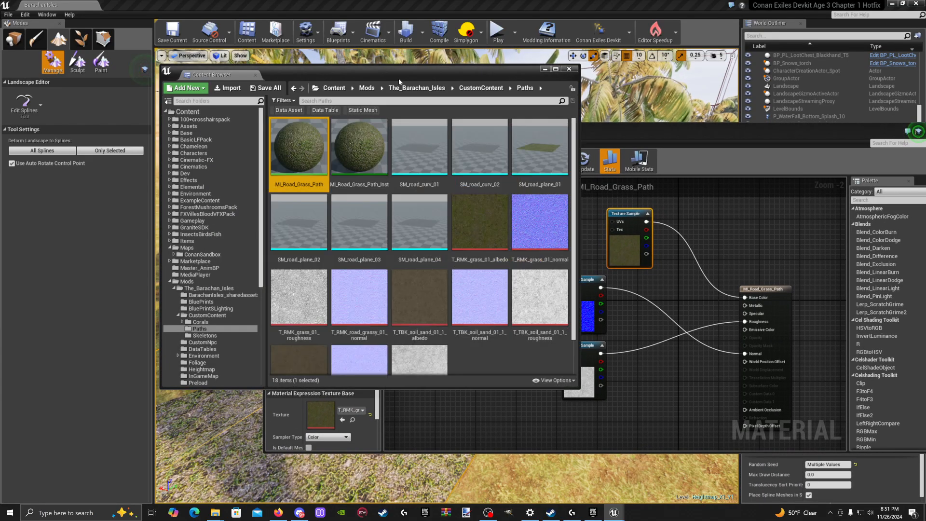
pyautogui.moveTo(464, 72); pyautogui.dragTo(383, 55)
pyautogui.click(351, 287)
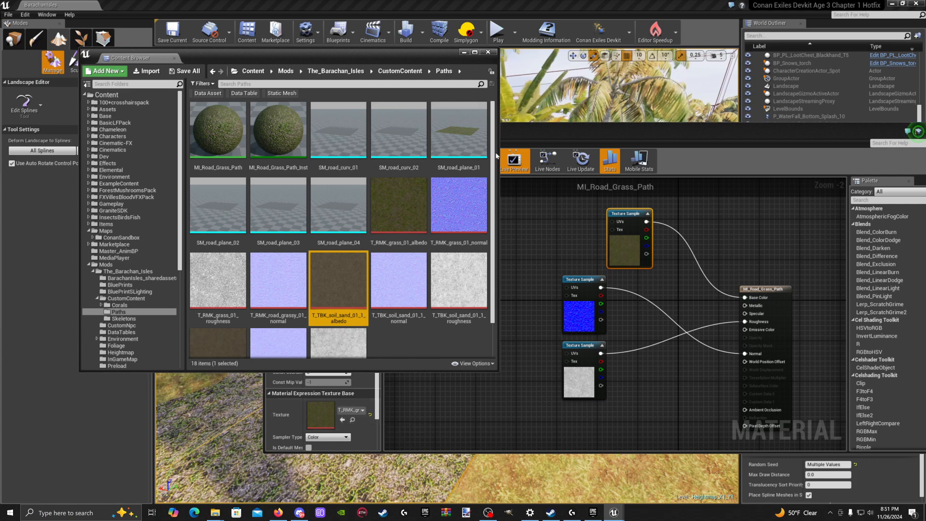
pyautogui.moveTo(418, 56); pyautogui.dragTo(345, 38)
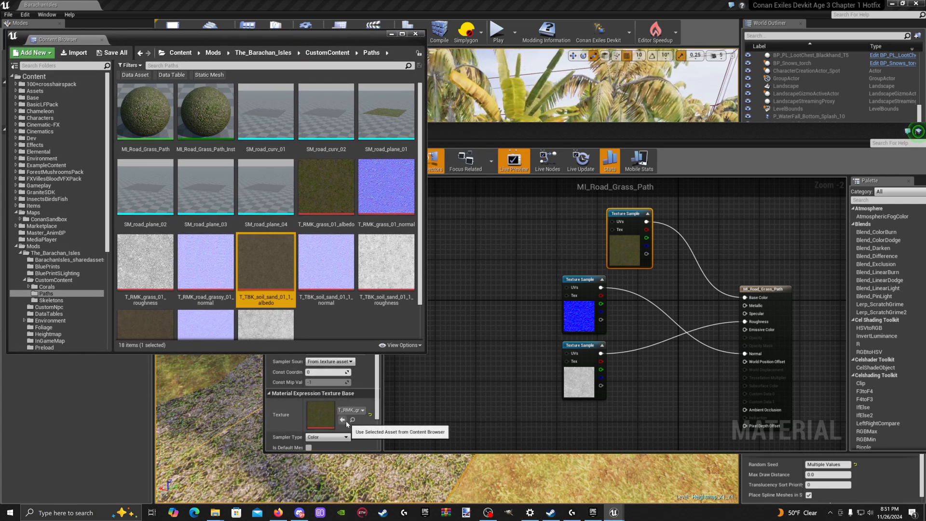
pyautogui.click(344, 421)
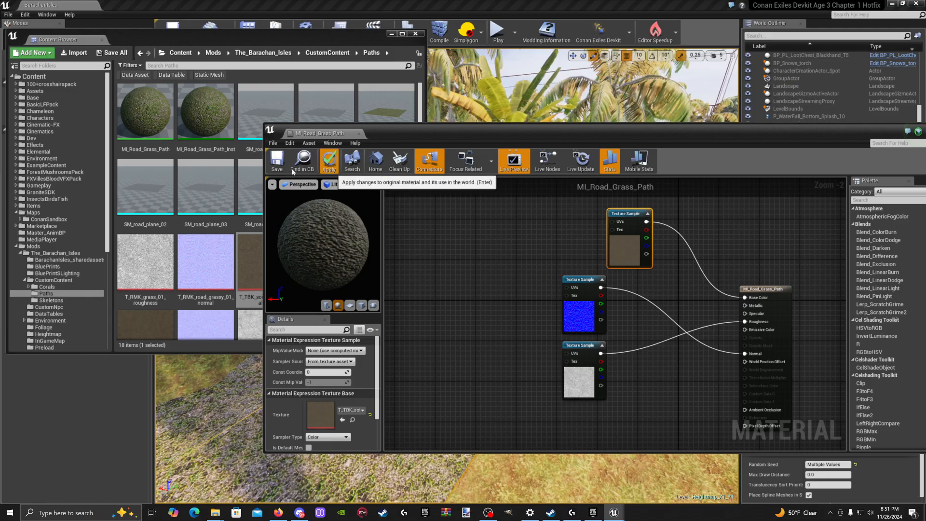
pyautogui.click(280, 167)
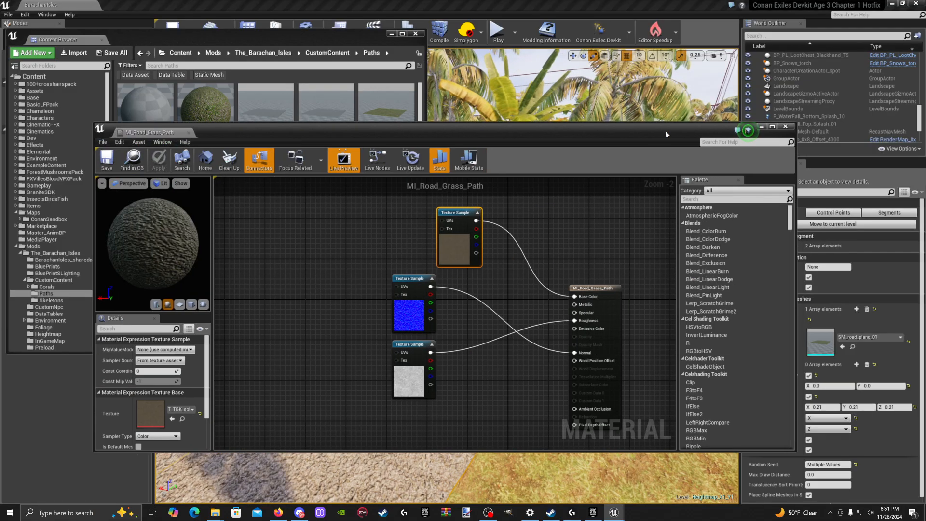
# Step: Clear the material and Content Browser windows away and inspect the retextured road from several viewpoints
pyautogui.click(372, 26)
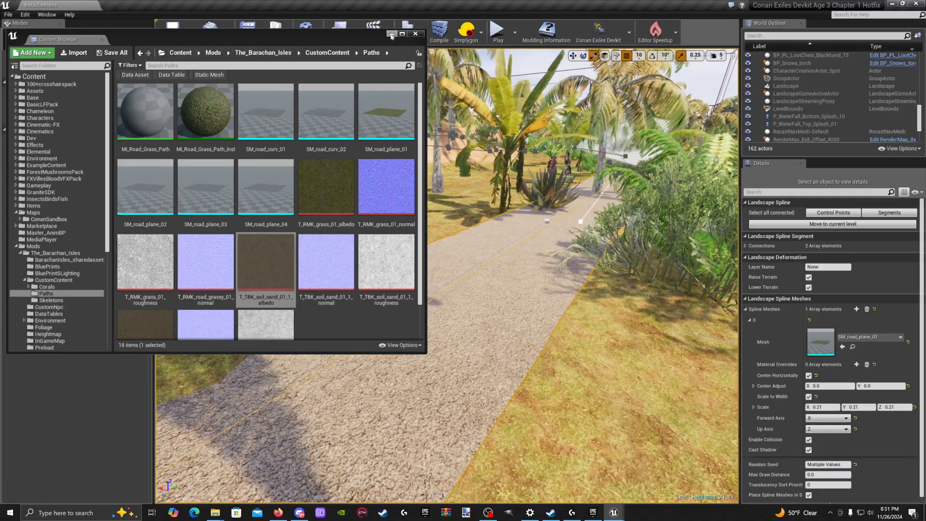
pyautogui.click(392, 34)
pyautogui.moveTo(434, 202); pyautogui.dragTo(487, 164, button='right')
pyautogui.press('w')
pyautogui.press('w')
pyautogui.moveTo(446, 275); pyautogui.dragTo(423, 289, button='right')
pyautogui.press('s')
pyautogui.press('w')
pyautogui.press('w')
pyautogui.press('s')
pyautogui.press('w')
pyautogui.press('s')
pyautogui.press('w')
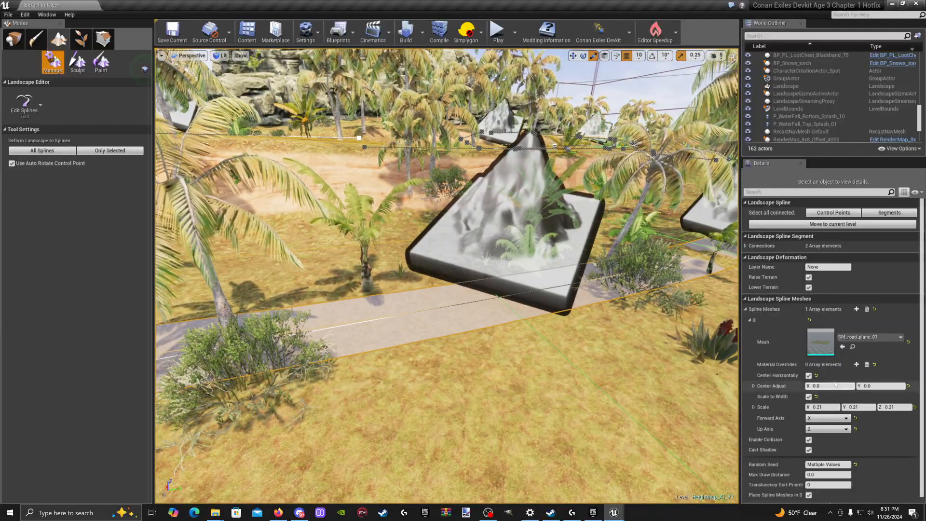
# Step: Browse the Paths folder for alternative path textures, picking out T_TBK_soil_sand_01_2_albedo
pyautogui.click(850, 347)
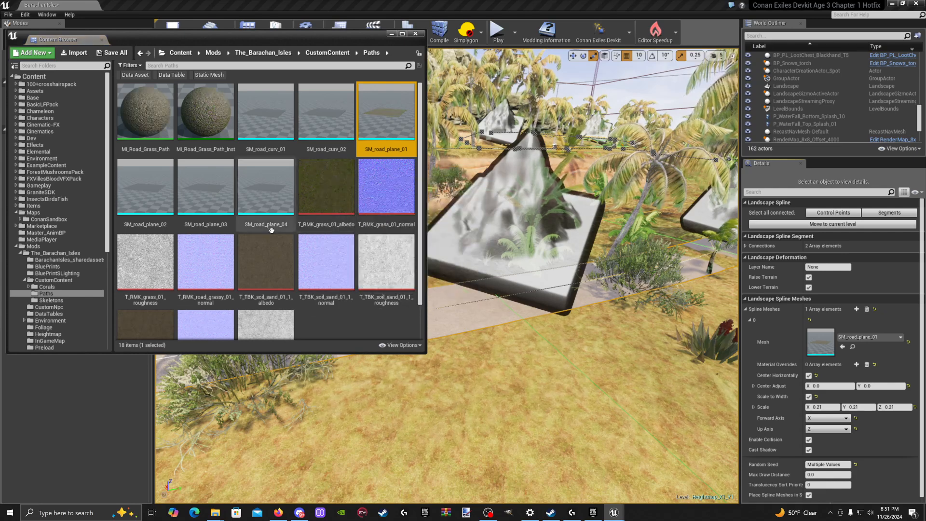
pyautogui.scroll(-2, 256, 269)
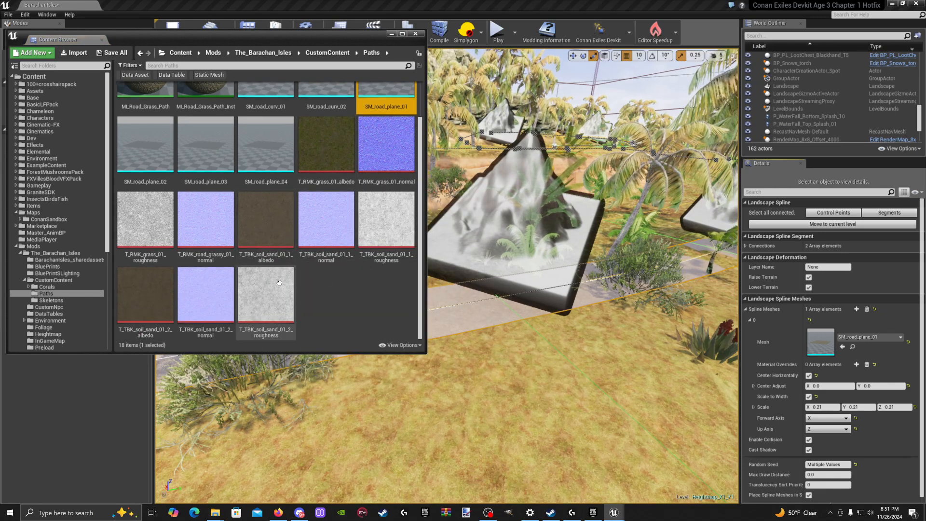
pyautogui.click(152, 296)
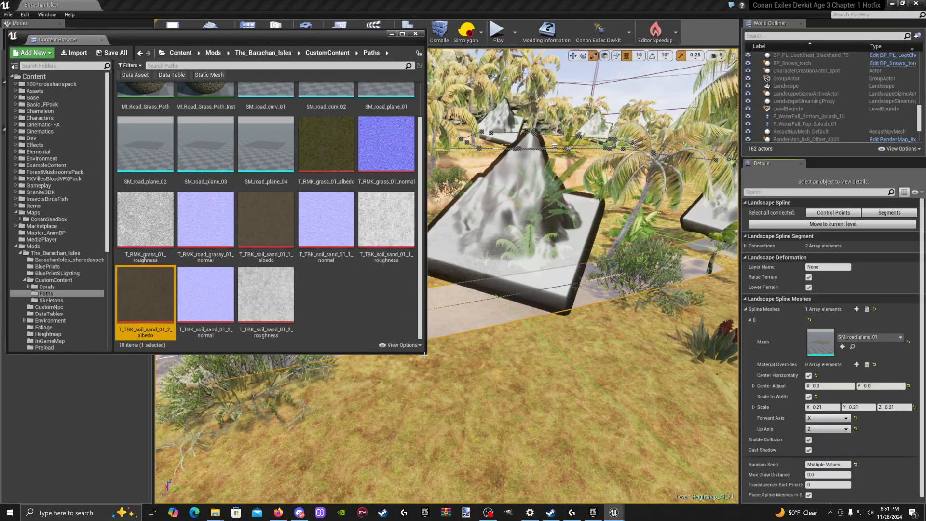
pyautogui.moveTo(425, 355); pyautogui.dragTo(527, 407)
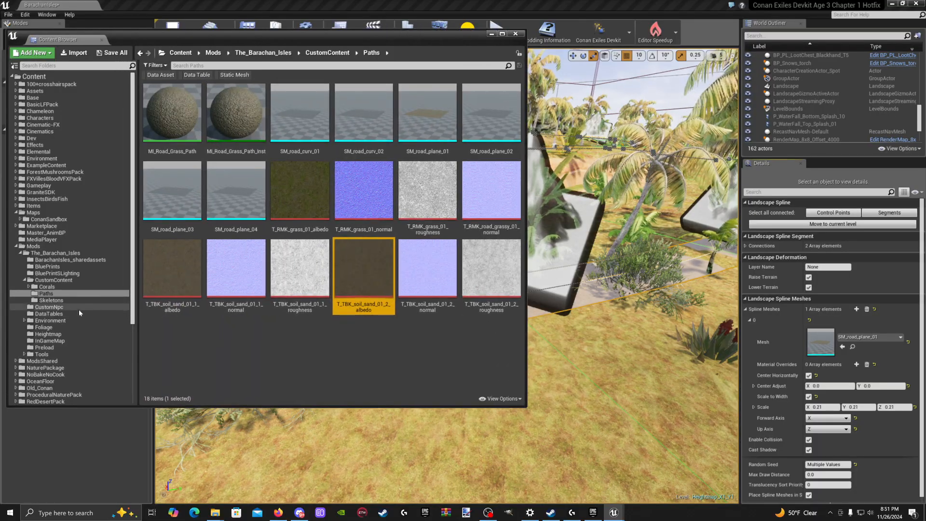
pyautogui.scroll(-5, 70, 318)
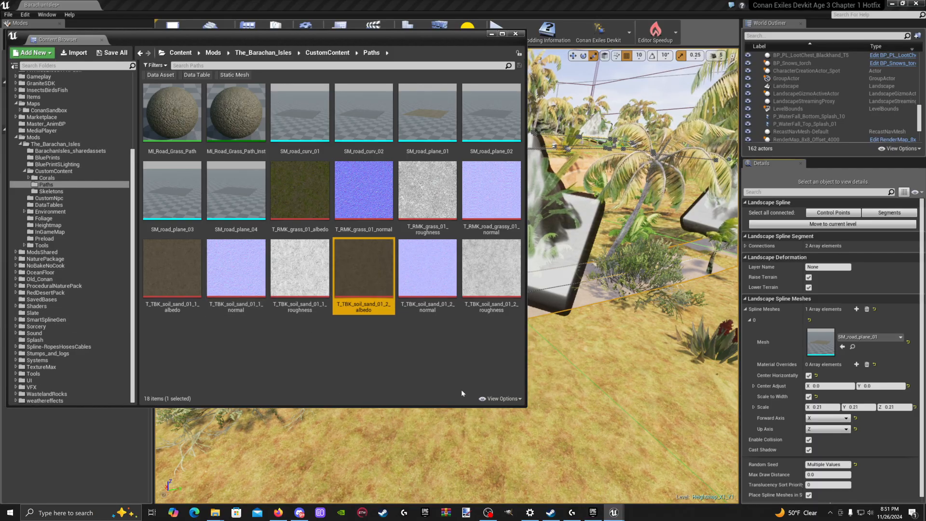
pyautogui.click(491, 34)
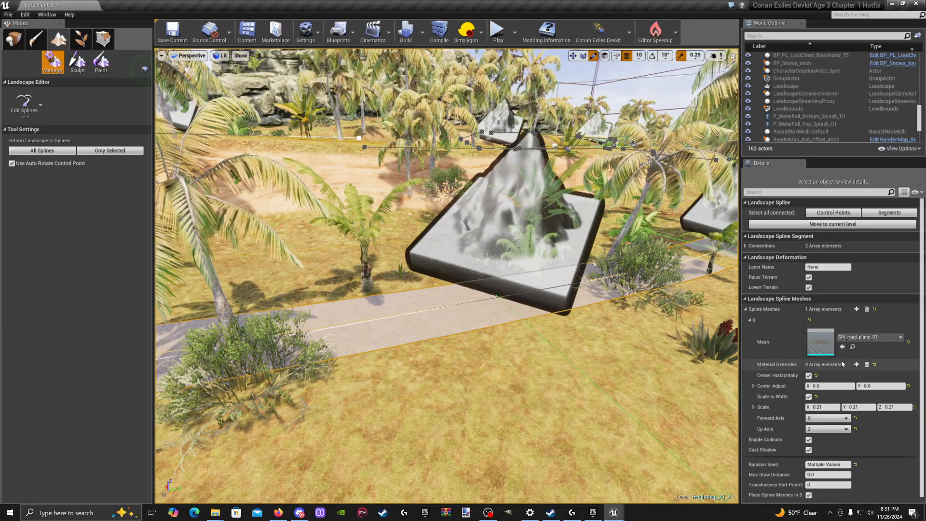
# Step: Reopen the MI_Road_Grass_Path material from the road mesh's folder and focus on its Roughness connection
pyautogui.click(853, 347)
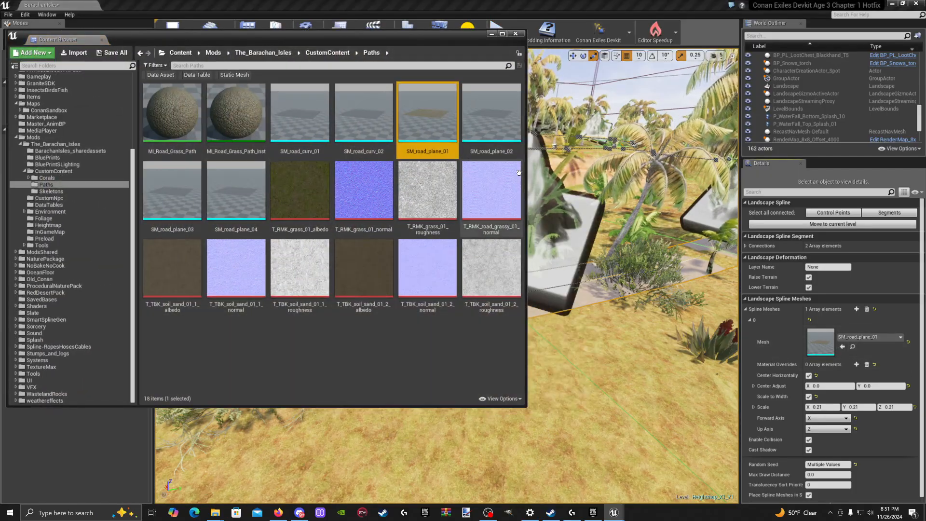
pyautogui.doubleClick(181, 125)
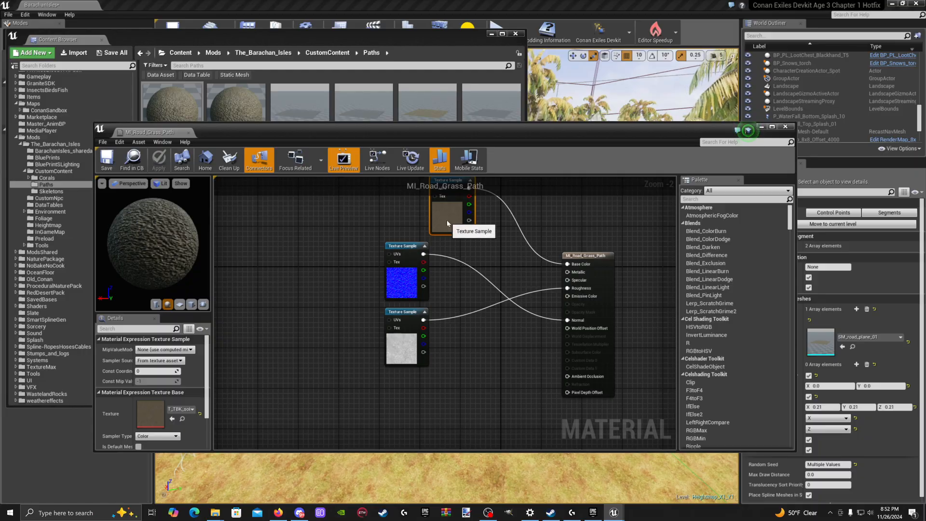
pyautogui.scroll(2, 412, 250)
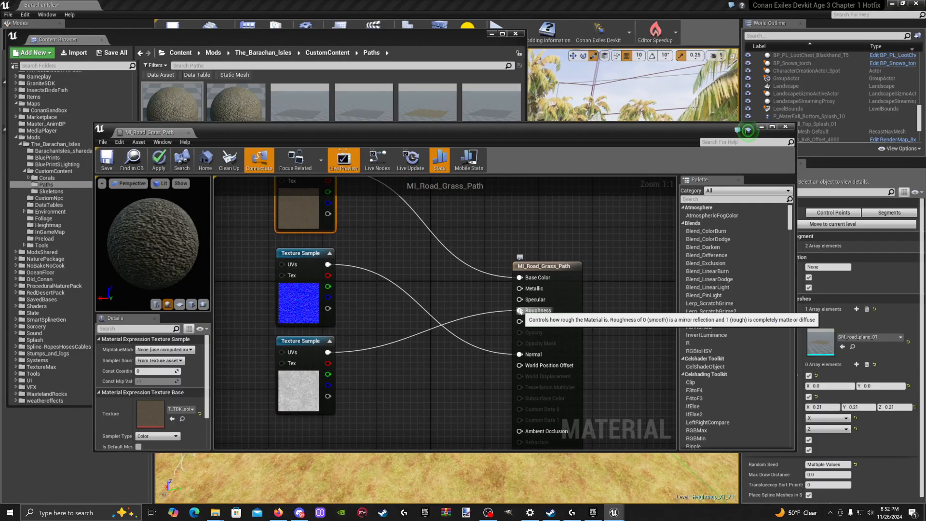
pyautogui.moveTo(517, 310); pyautogui.dragTo(440, 288)
pyautogui.click(374, 305)
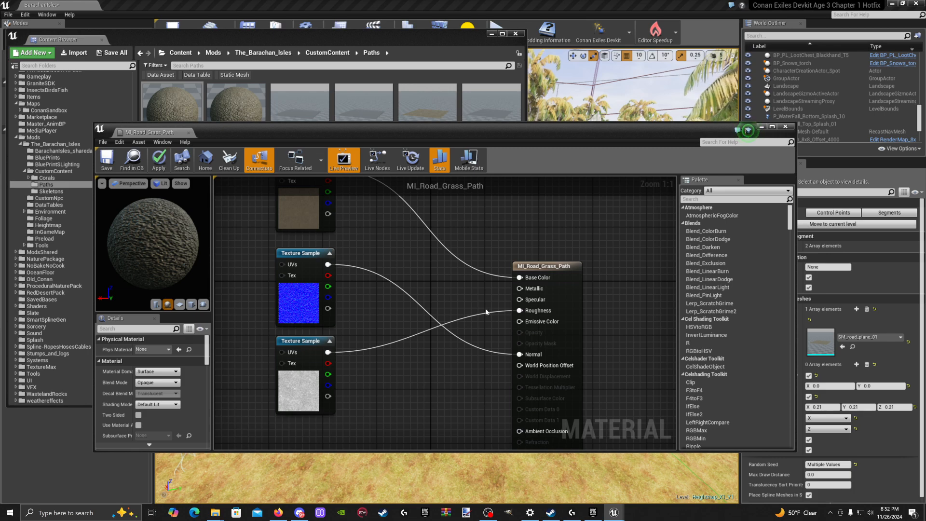
# Step: Add a Multiply node before Roughness, feeding A from the roughness texture and B from the normal texture's alpha output
pyautogui.rightClick(435, 297)
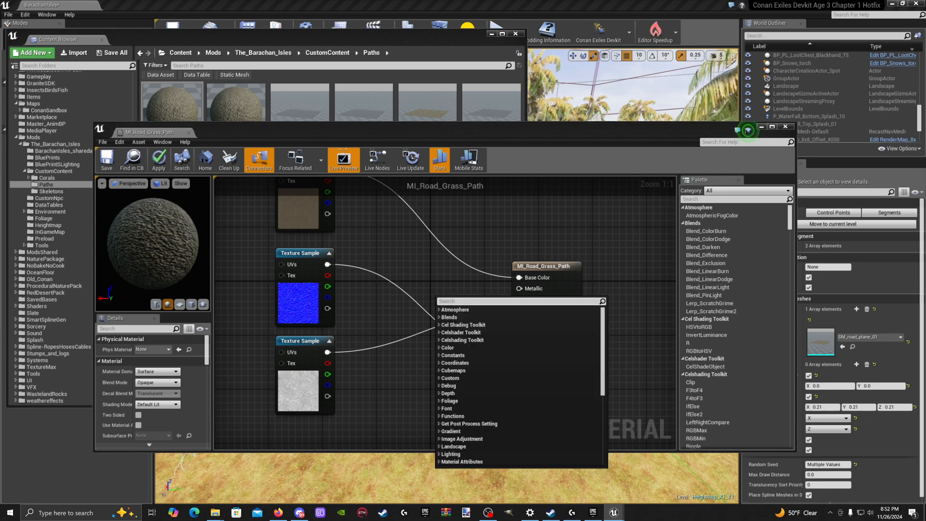
pyautogui.write('mul')
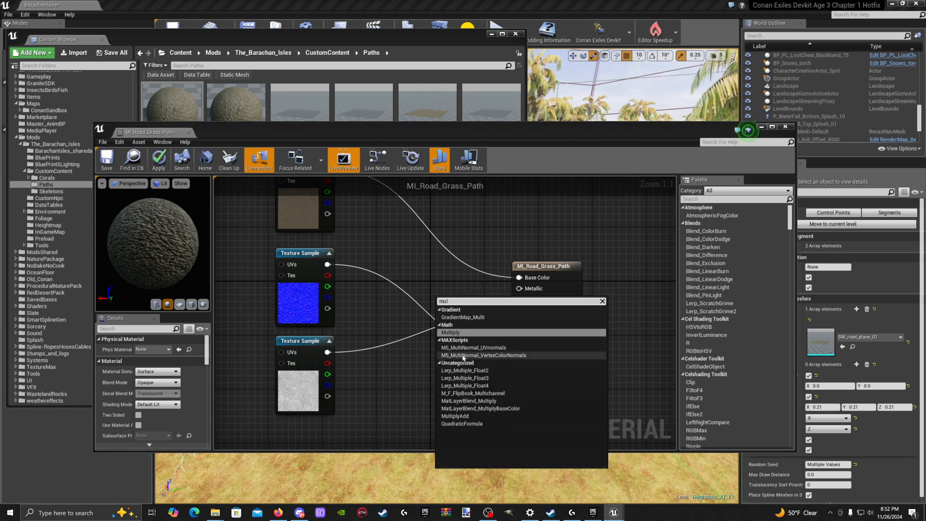
pyautogui.click(465, 332)
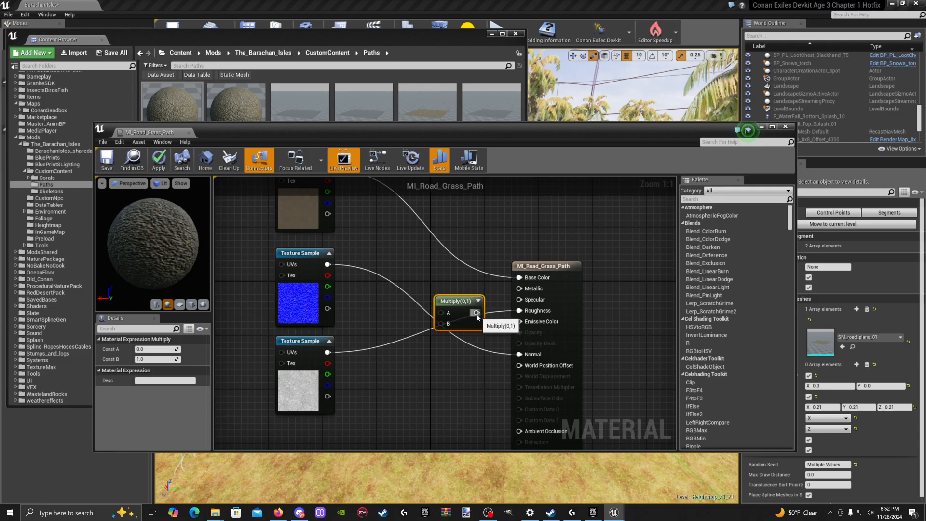
pyautogui.moveTo(476, 313); pyautogui.dragTo(328, 352)
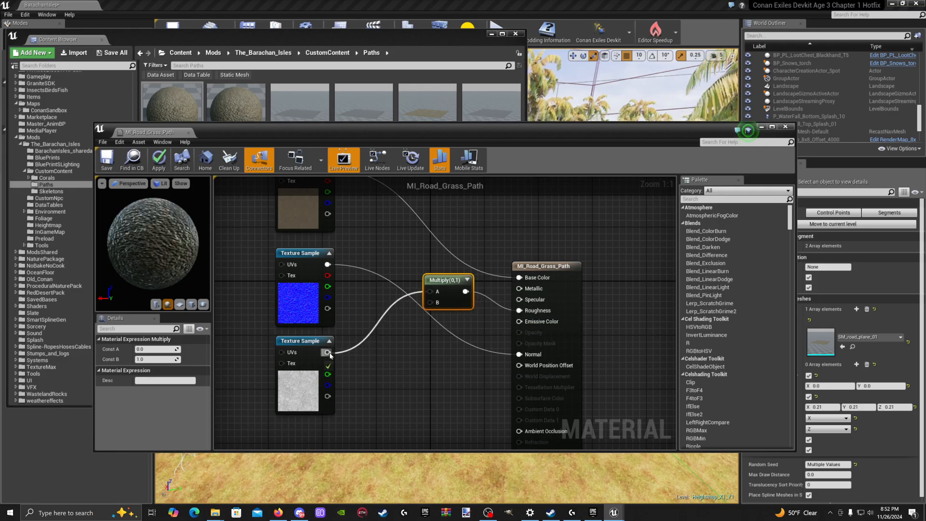
pyautogui.moveTo(430, 302); pyautogui.dragTo(328, 308)
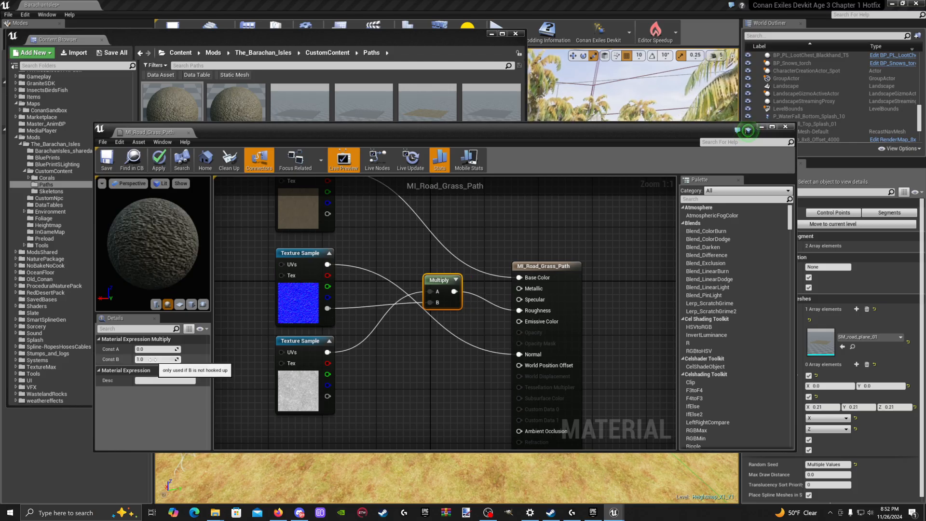
# Step: Set the Multiply node's Const B to 1.009174, apply the material and recheck the roughness texture and Multiply node settings
pyautogui.moveTo(154, 359); pyautogui.dragTo(157, 359)
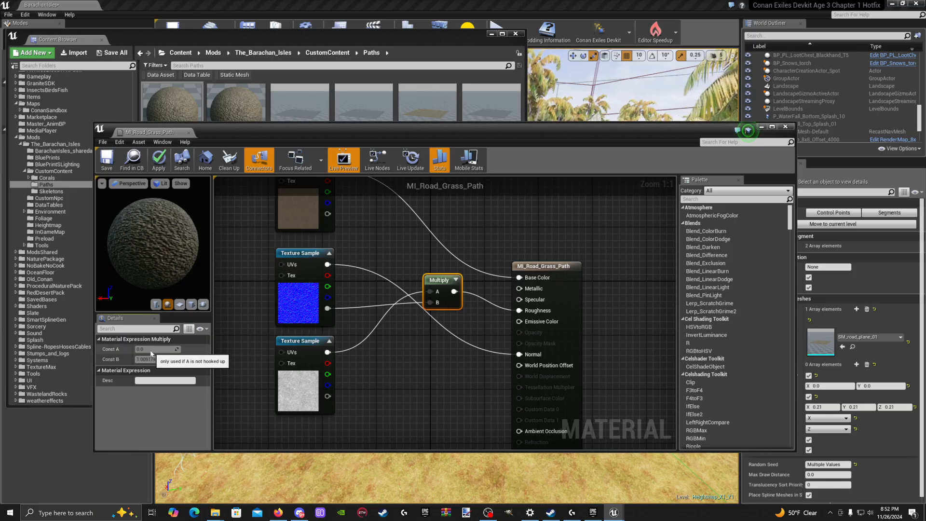
pyautogui.click(159, 160)
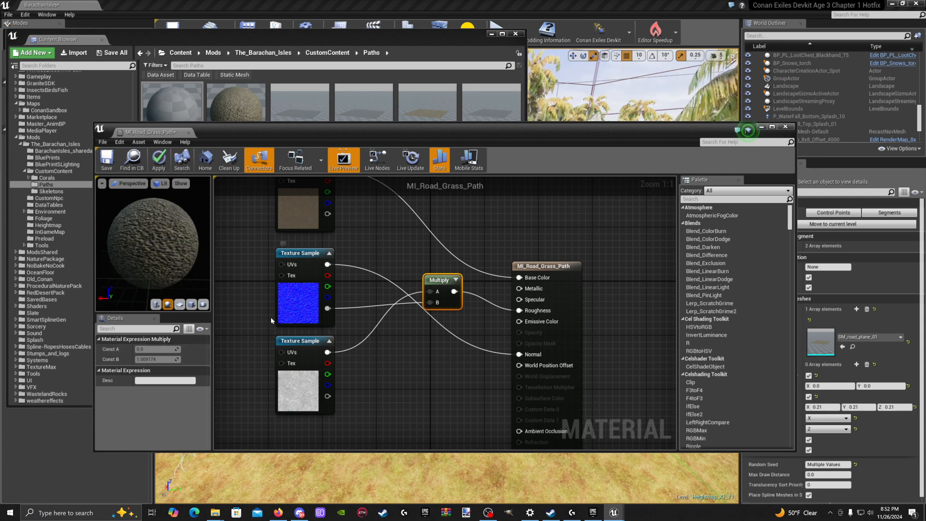
pyautogui.click(311, 399)
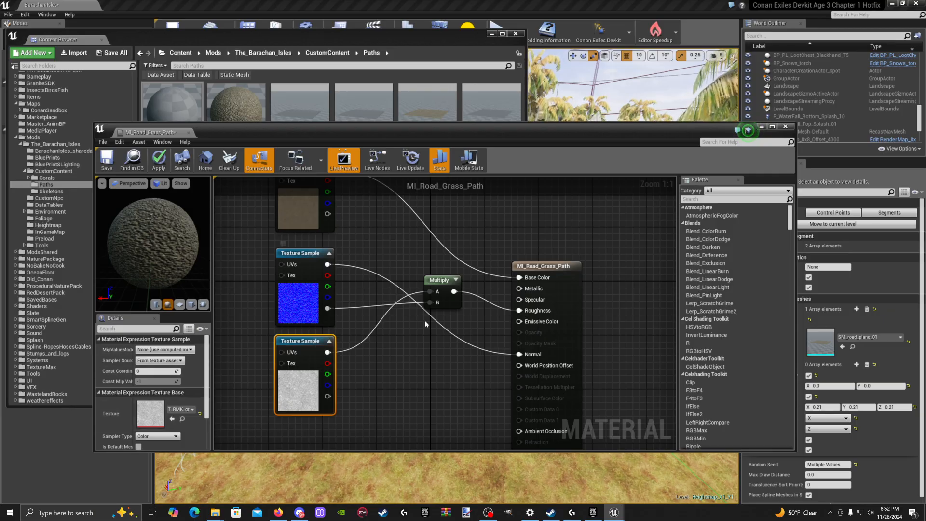
pyautogui.click(448, 280)
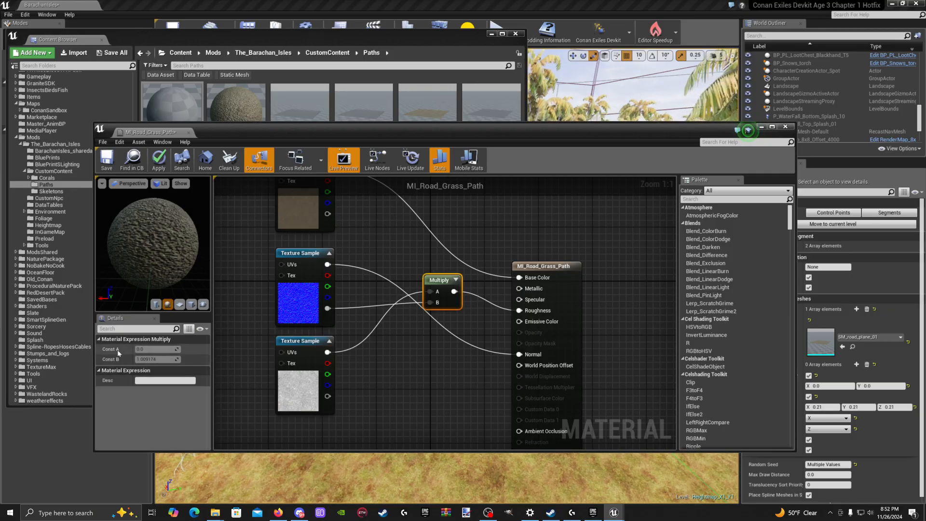
pyautogui.click(410, 362)
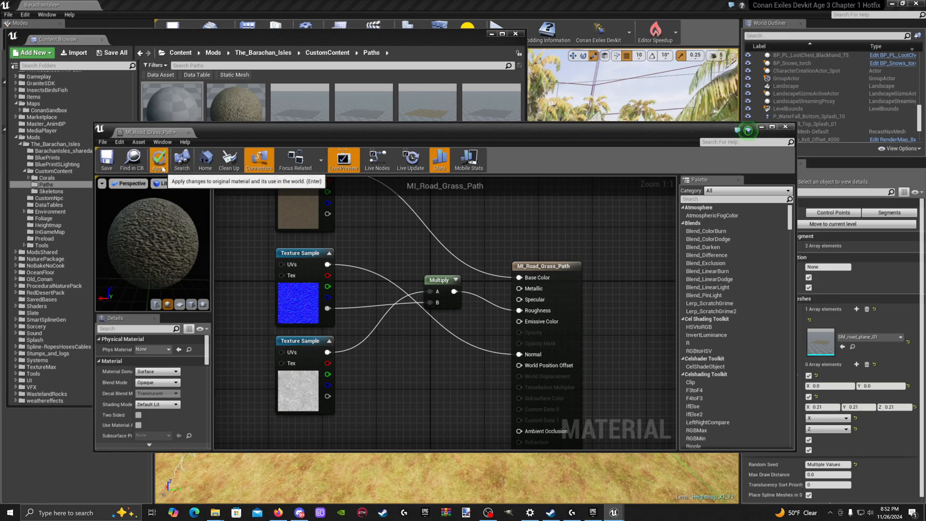
# Step: Save and close the MI_Road_Grass_Path material and open its instance, MI_Road_Grass_Path_Inst
pyautogui.click(92, 165)
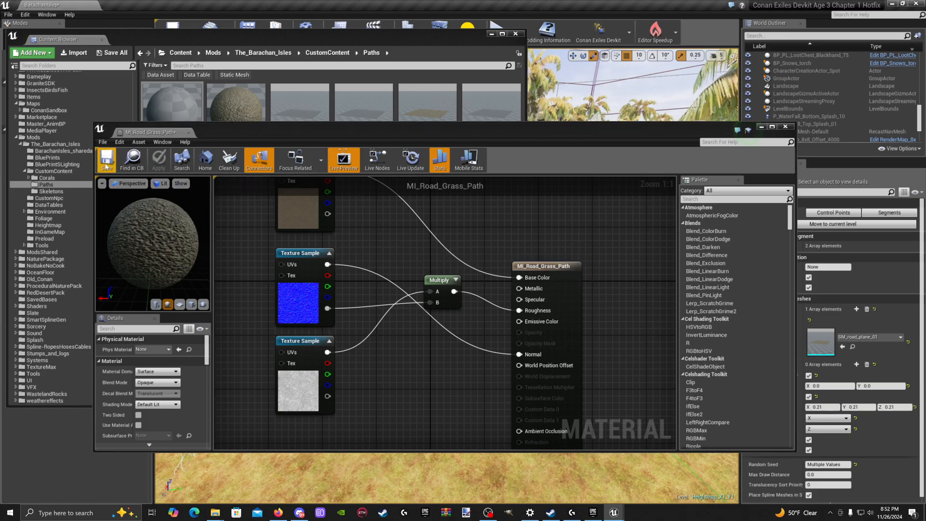
pyautogui.click(785, 127)
pyautogui.doubleClick(241, 138)
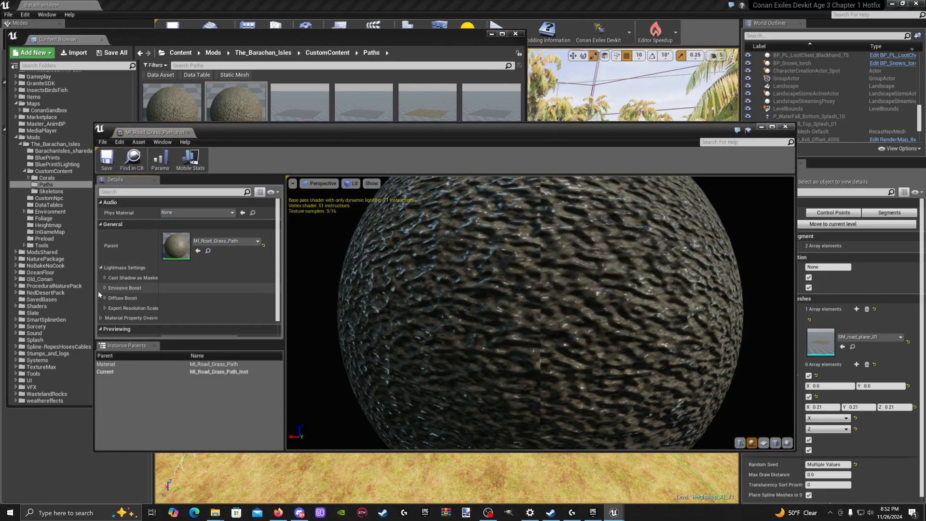
# Step: Set the instance's lightmass Emissive Boost to 1.72813, Diffuse Boost to 339.499259 and Export Resolution Scale to 12.08261
pyautogui.click(120, 317)
pyautogui.scroll(-3, 152, 303)
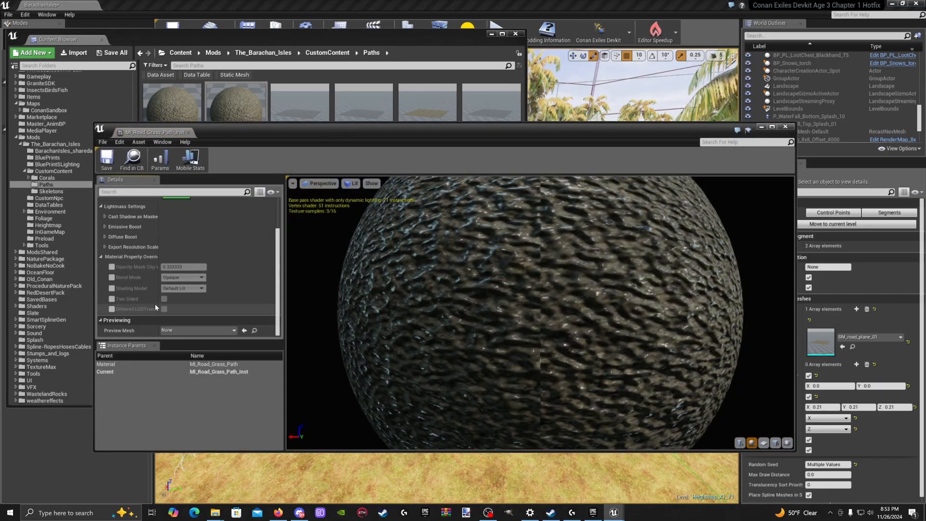
pyautogui.scroll(2, 144, 270)
pyautogui.click(104, 267)
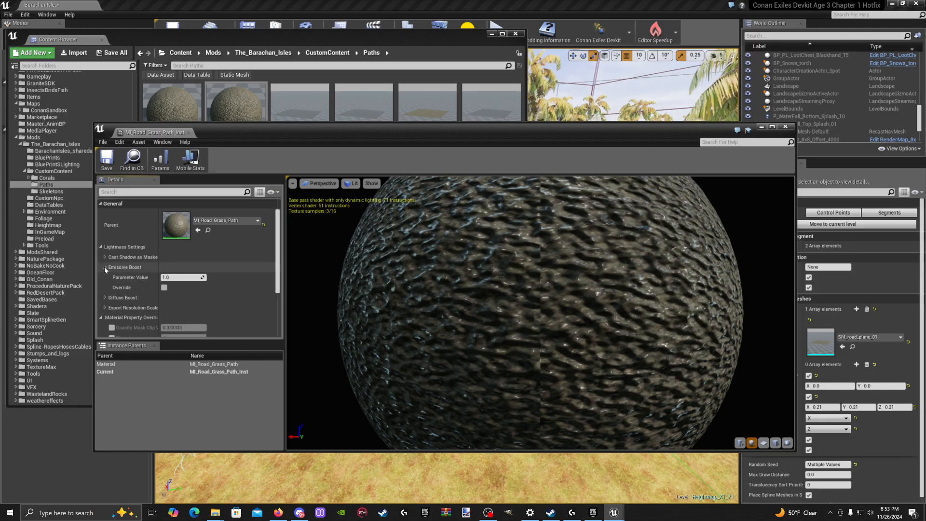
pyautogui.click(111, 298)
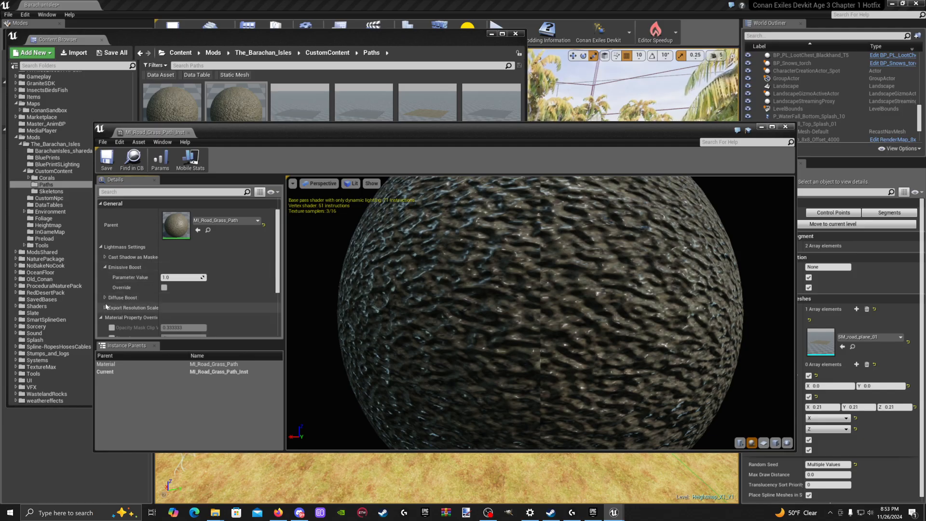
pyautogui.scroll(-2, 110, 299)
pyautogui.click(105, 287)
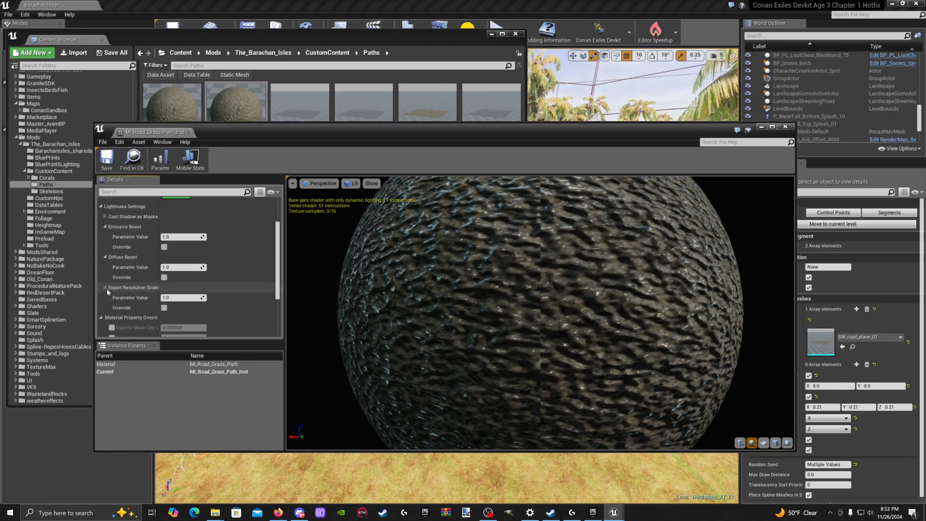
pyautogui.scroll(2, 154, 258)
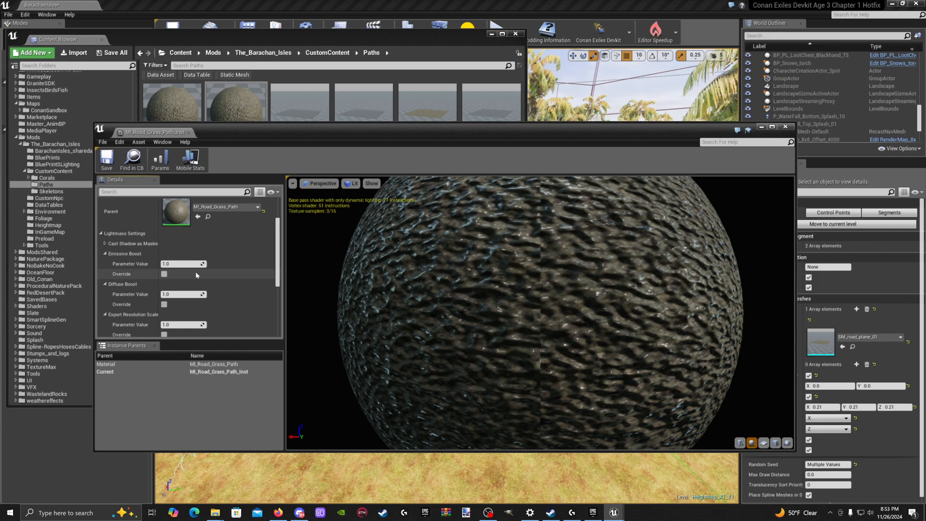
pyautogui.click(105, 243)
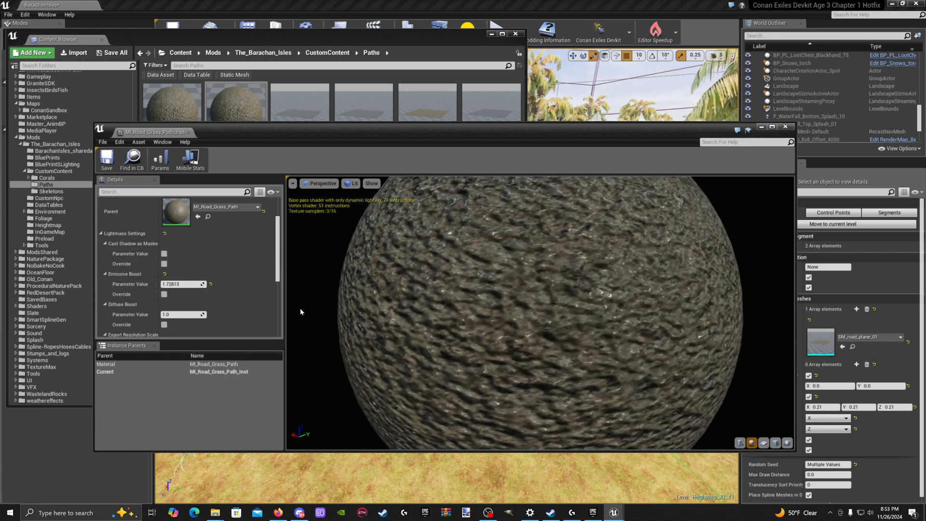
pyautogui.moveTo(172, 316); pyautogui.dragTo(168, 284)
pyautogui.scroll(-3, 158, 300)
pyautogui.scroll(-3, 144, 294)
# Step: Enable the material instance's Opacity Mask Clip Value and Blend Mode overrides and close its editor
pyautogui.click(112, 280)
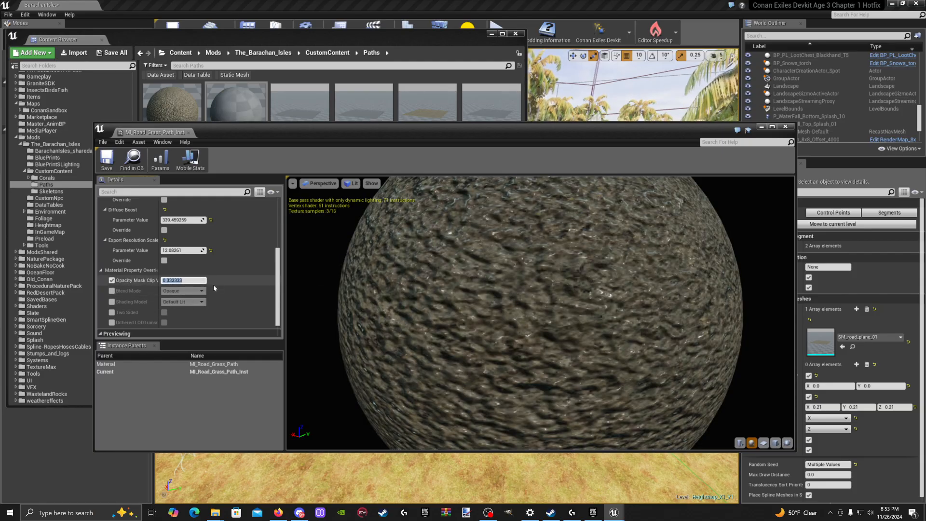
pyautogui.click(112, 291)
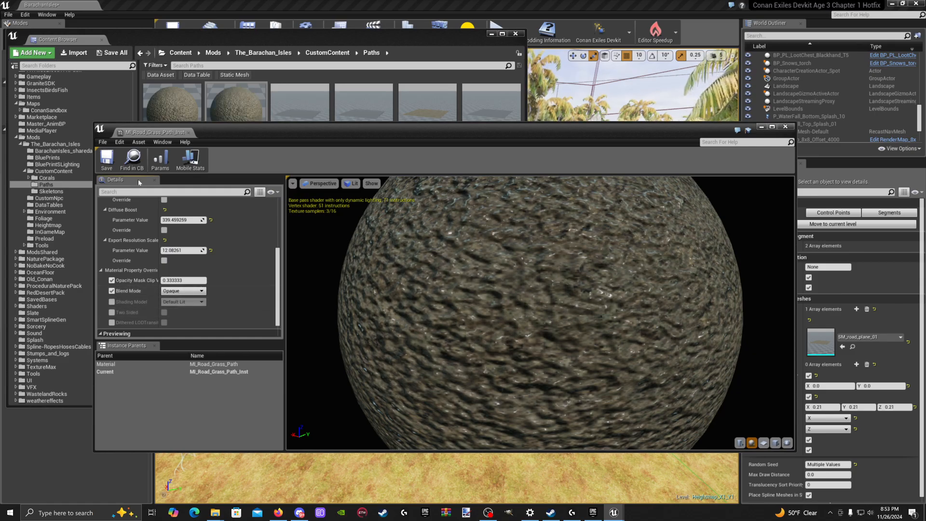
pyautogui.click(785, 126)
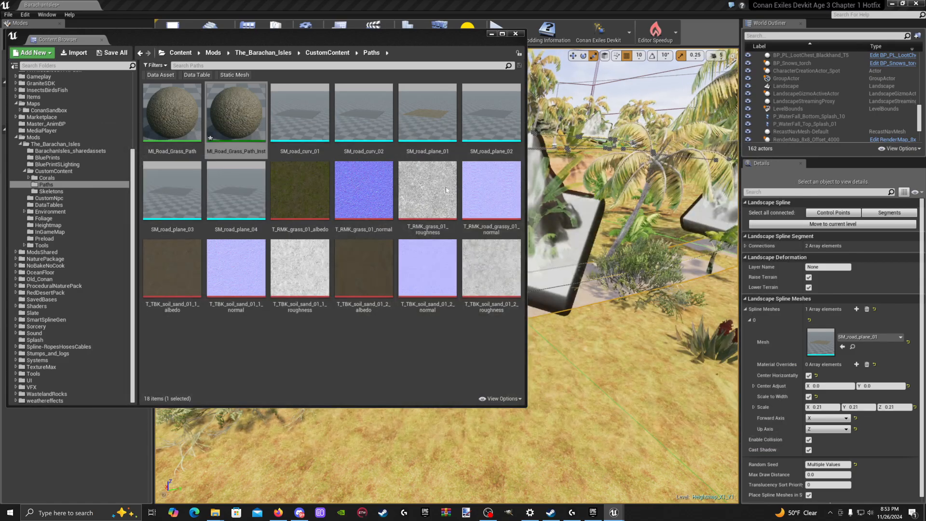
# Step: Select all connected control points of the road's landscape spline and delete them from the island
pyautogui.moveTo(401, 38); pyautogui.dragTo(811, 171)
pyautogui.press('s')
pyautogui.moveTo(614, 87); pyautogui.dragTo(576, 107, button='right')
pyautogui.press('w')
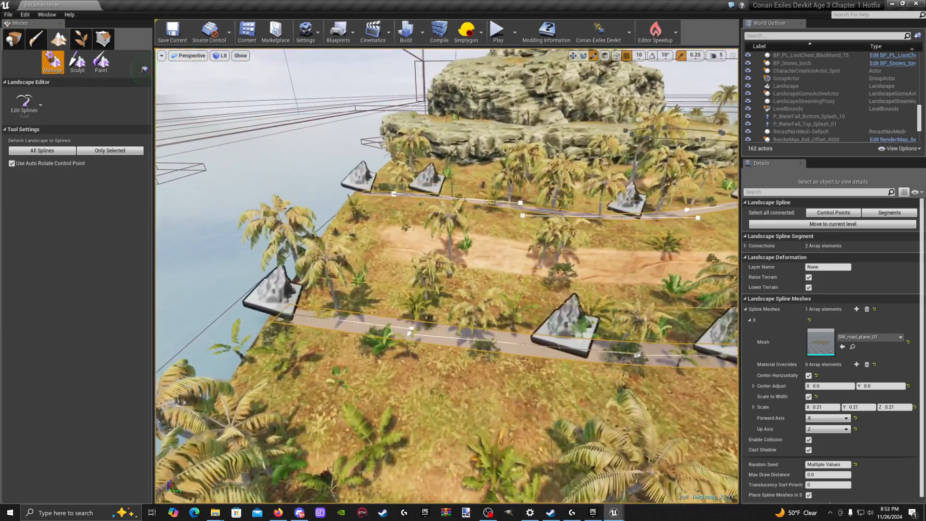
pyautogui.click(280, 298)
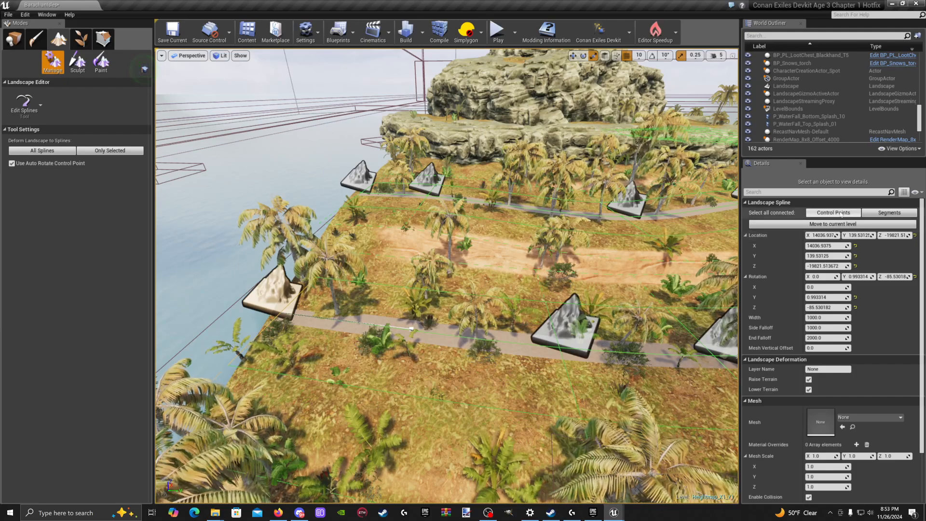
pyautogui.click(819, 213)
pyautogui.click(811, 224)
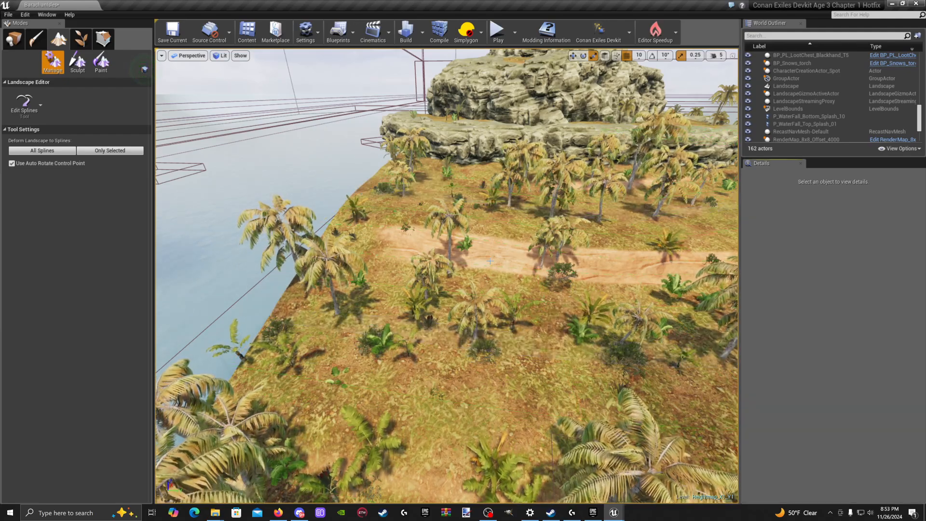
pyautogui.press('w')
pyautogui.moveTo(447, 275); pyautogui.dragTo(329, 290, button='right')
pyautogui.press('d')
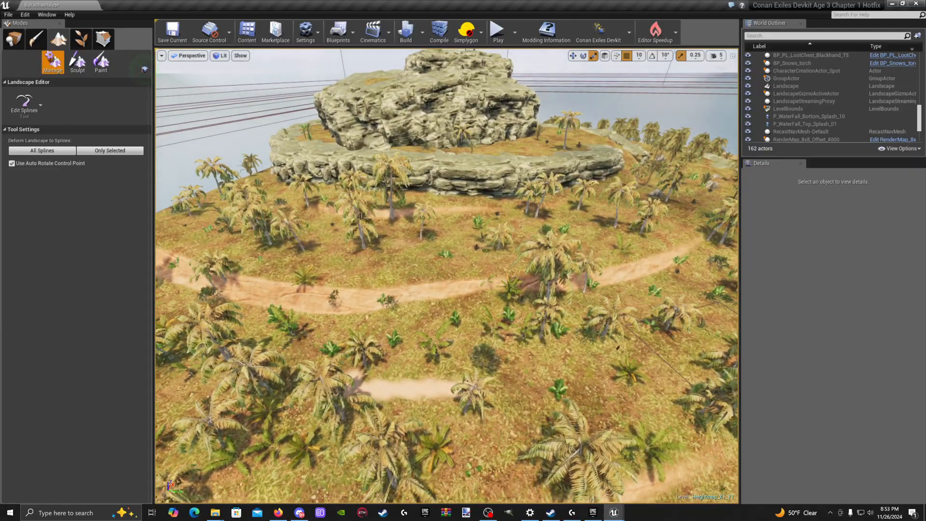